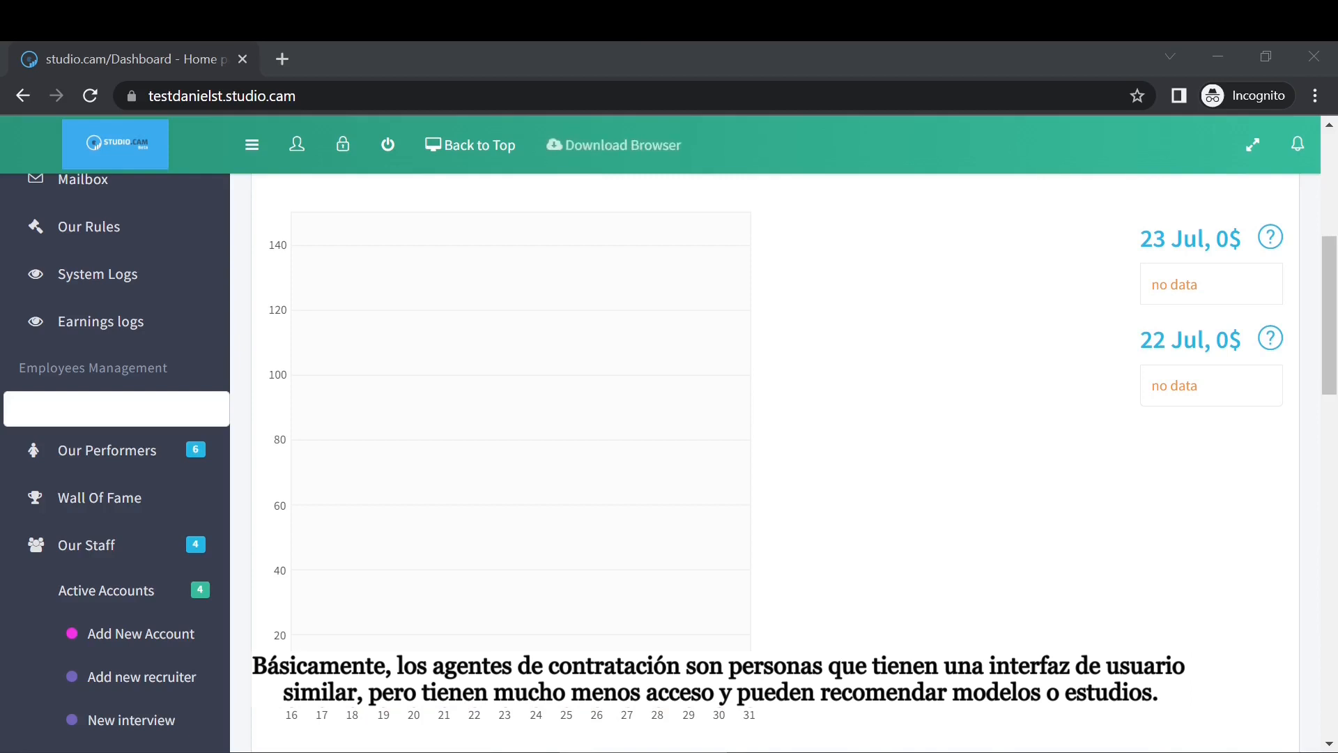
Open the Add new recruiter form under Our Staff.
scroll(493, 365, "up", 6)
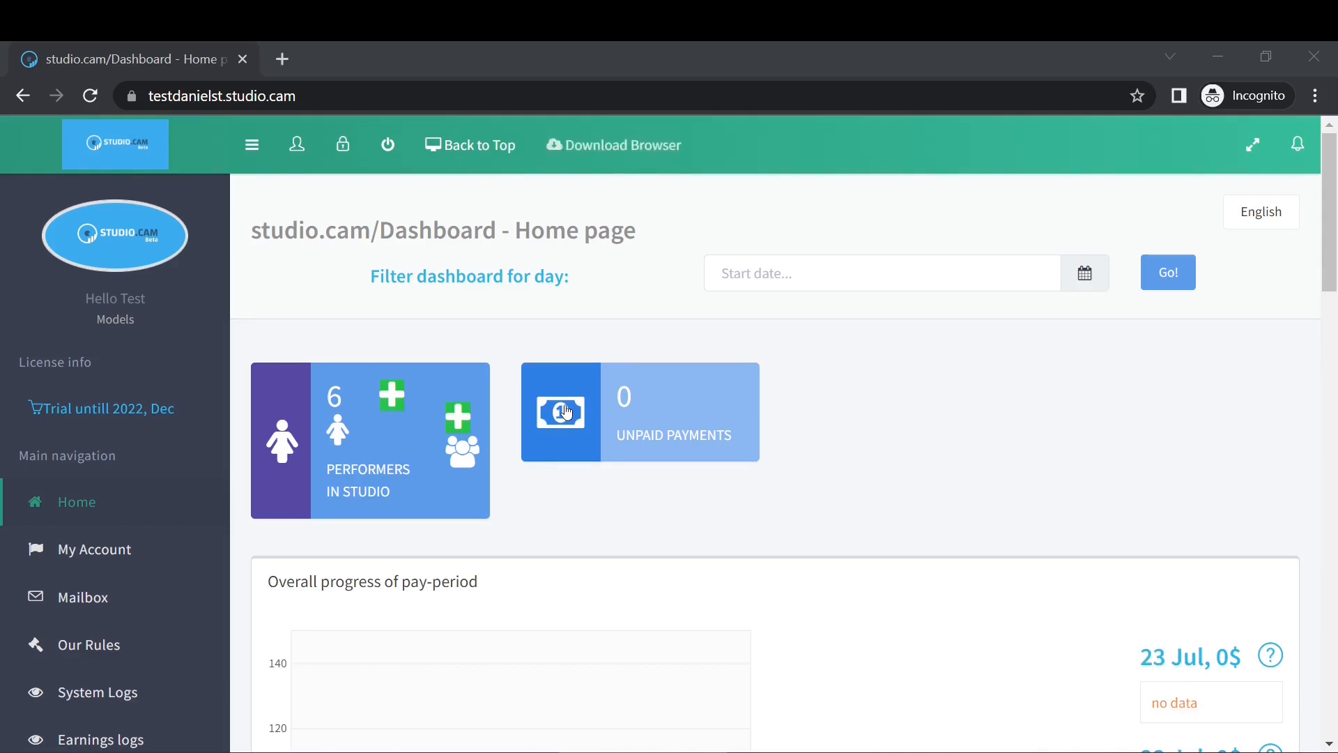
scroll(301, 541, "down", 5)
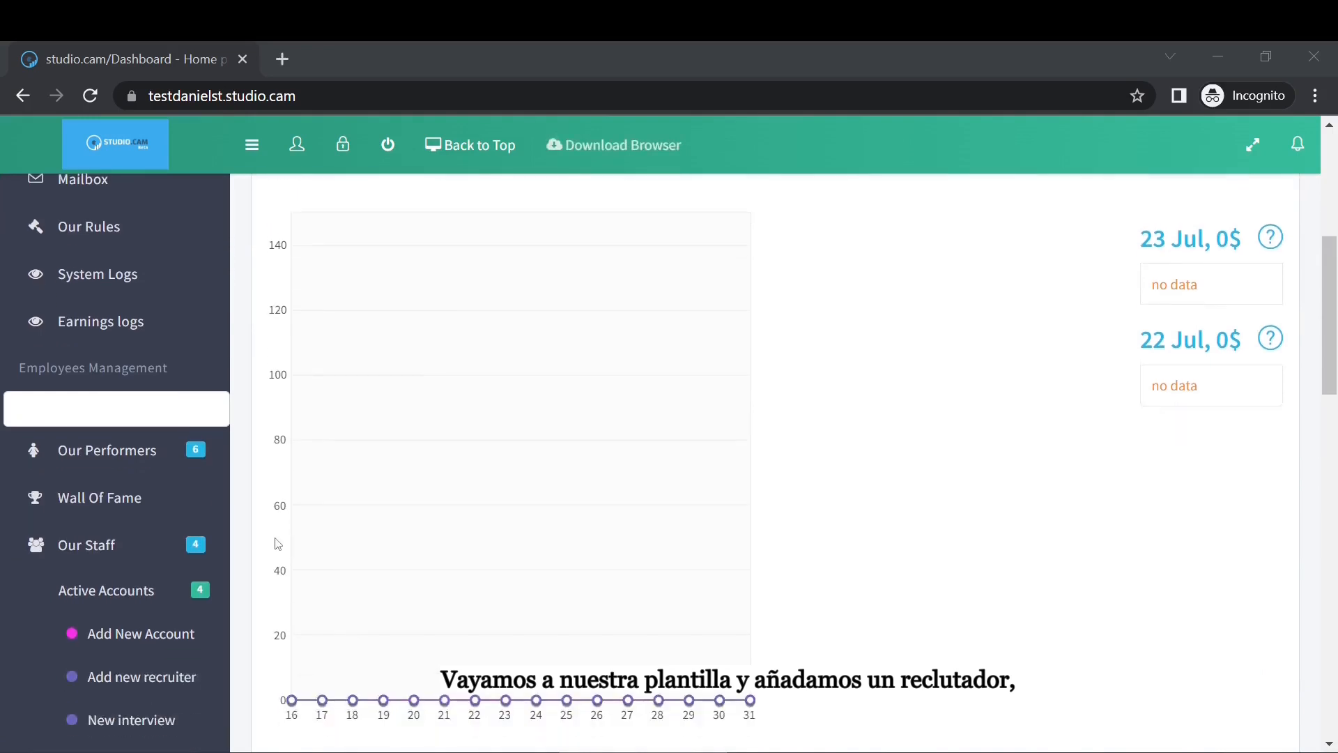
left_click(121, 549)
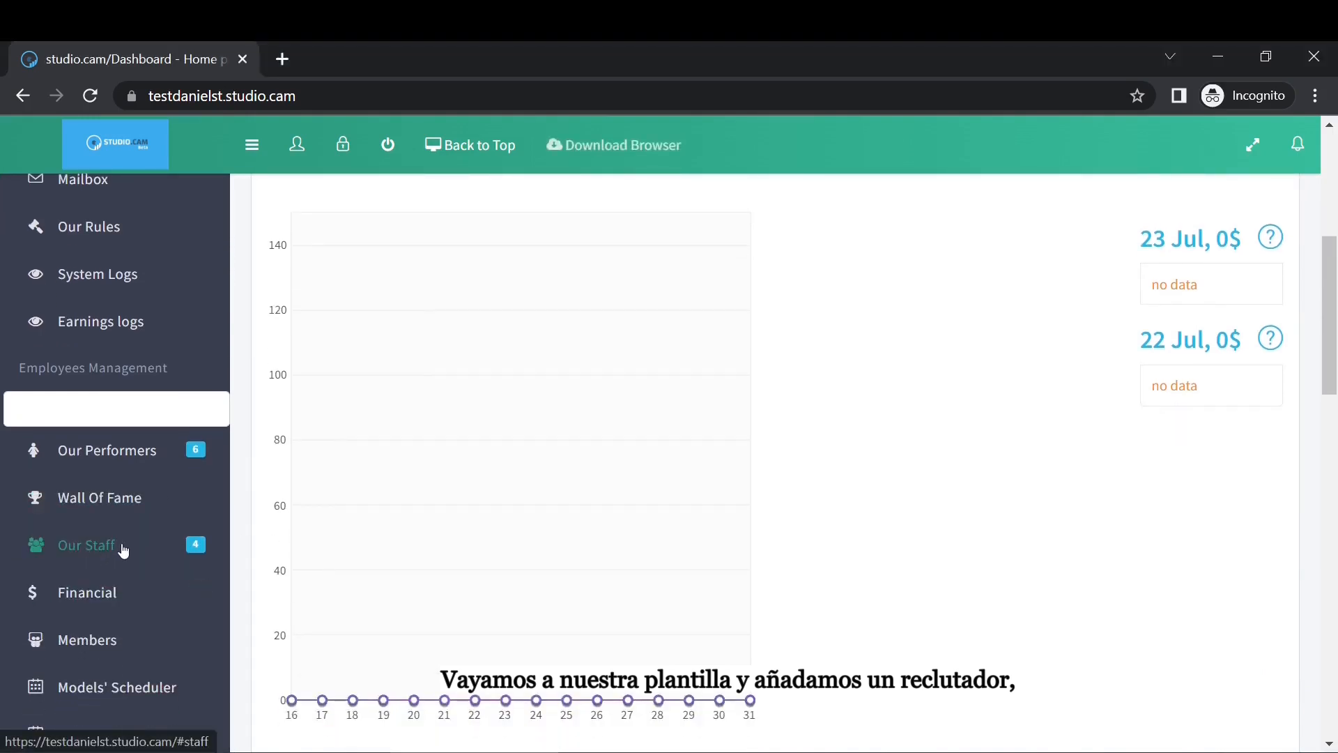
left_click(114, 545)
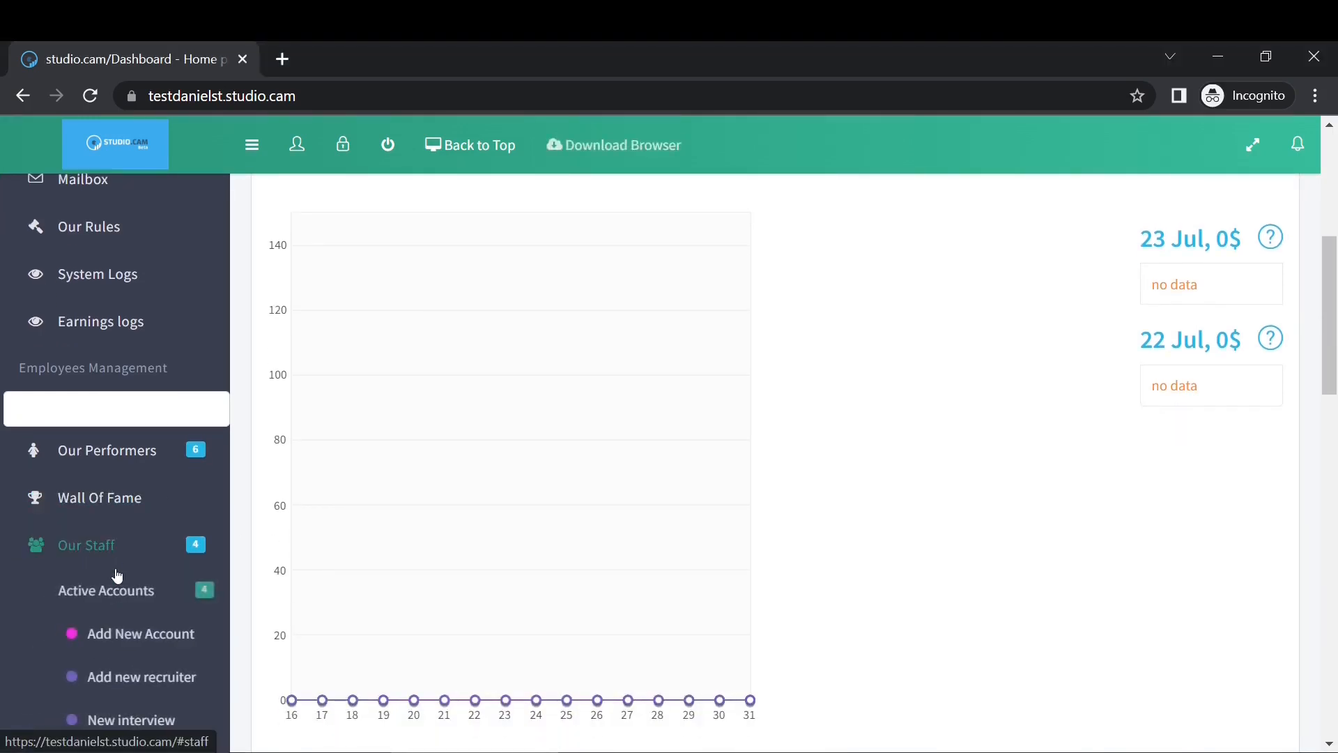
left_click(148, 676)
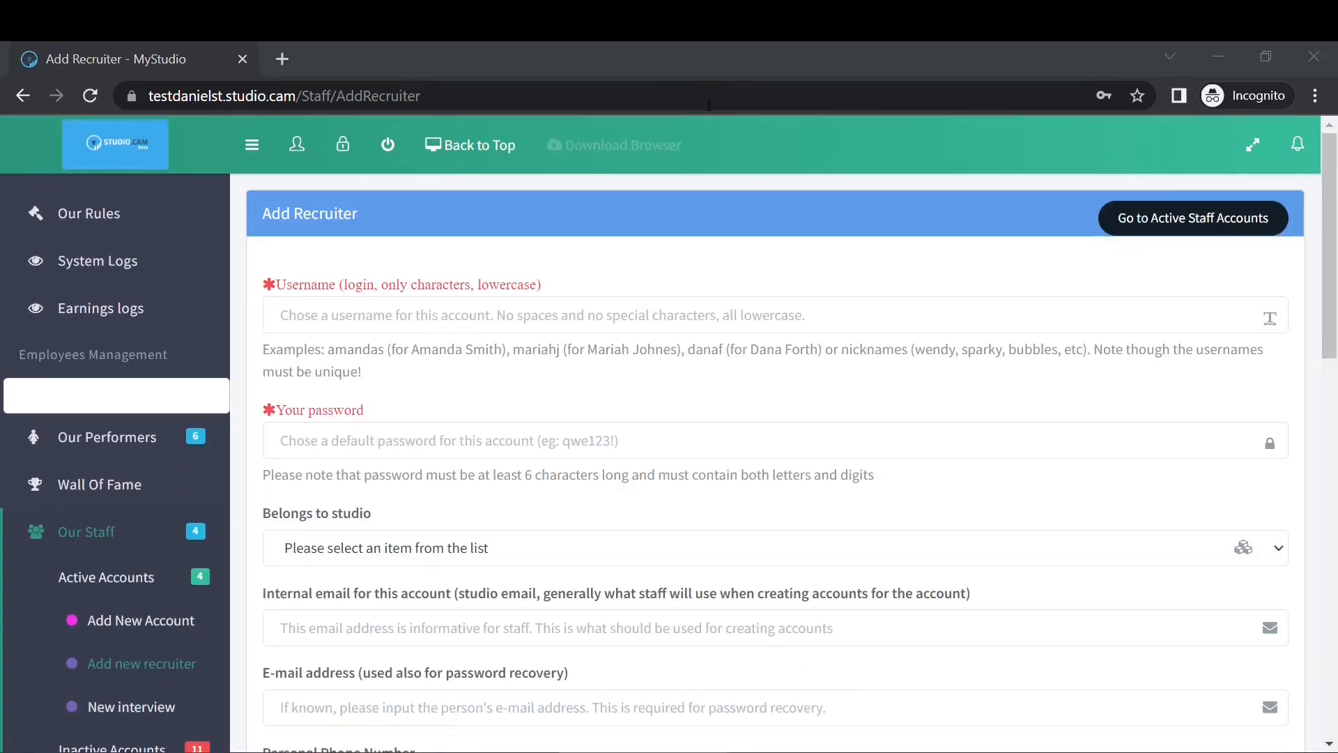
Enter username Recruiter and an account password.
left_click(389, 327)
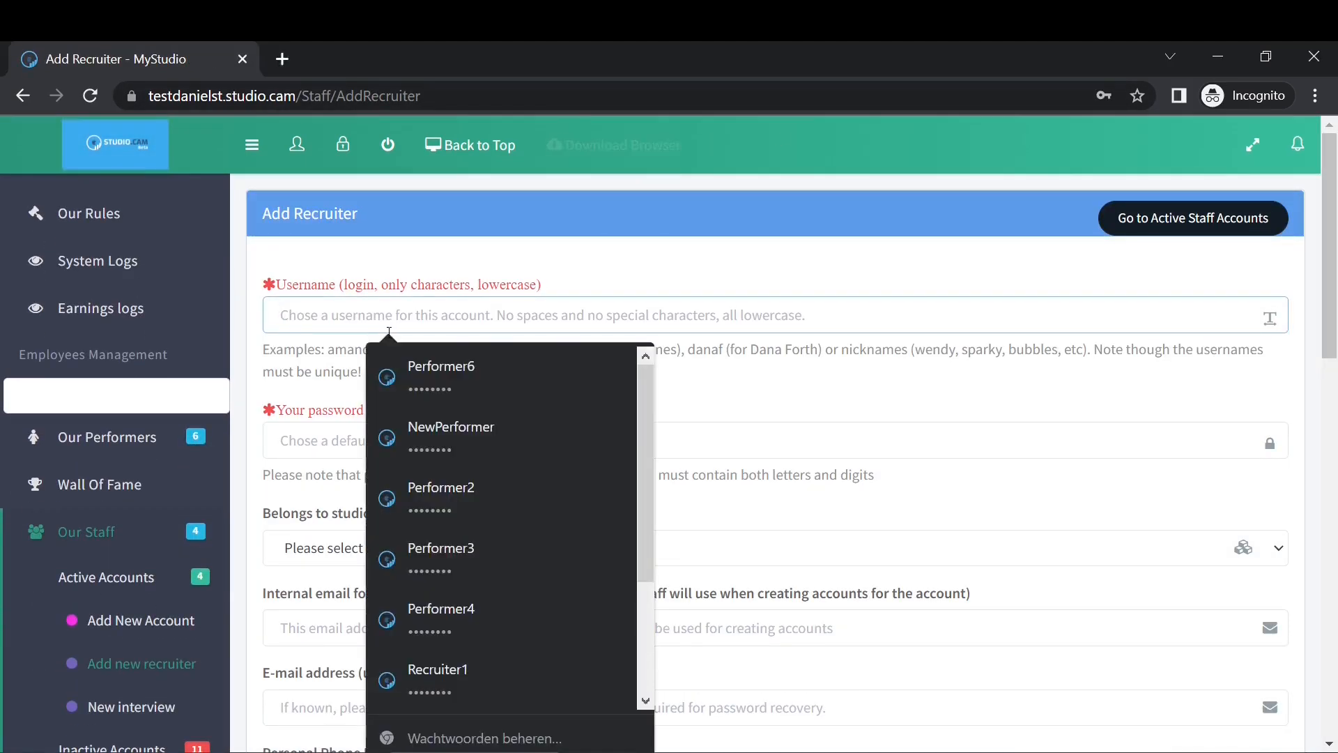
type("Recruite")
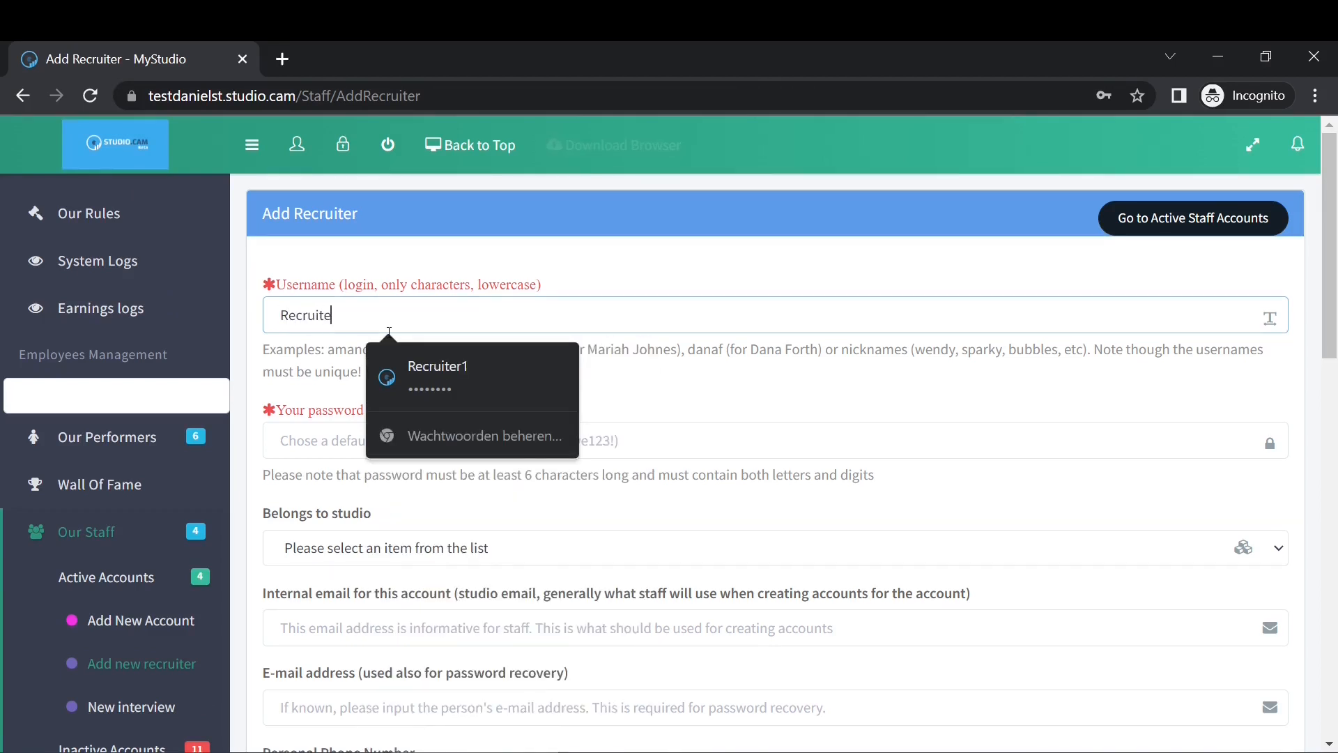
type("r")
left_click(315, 449)
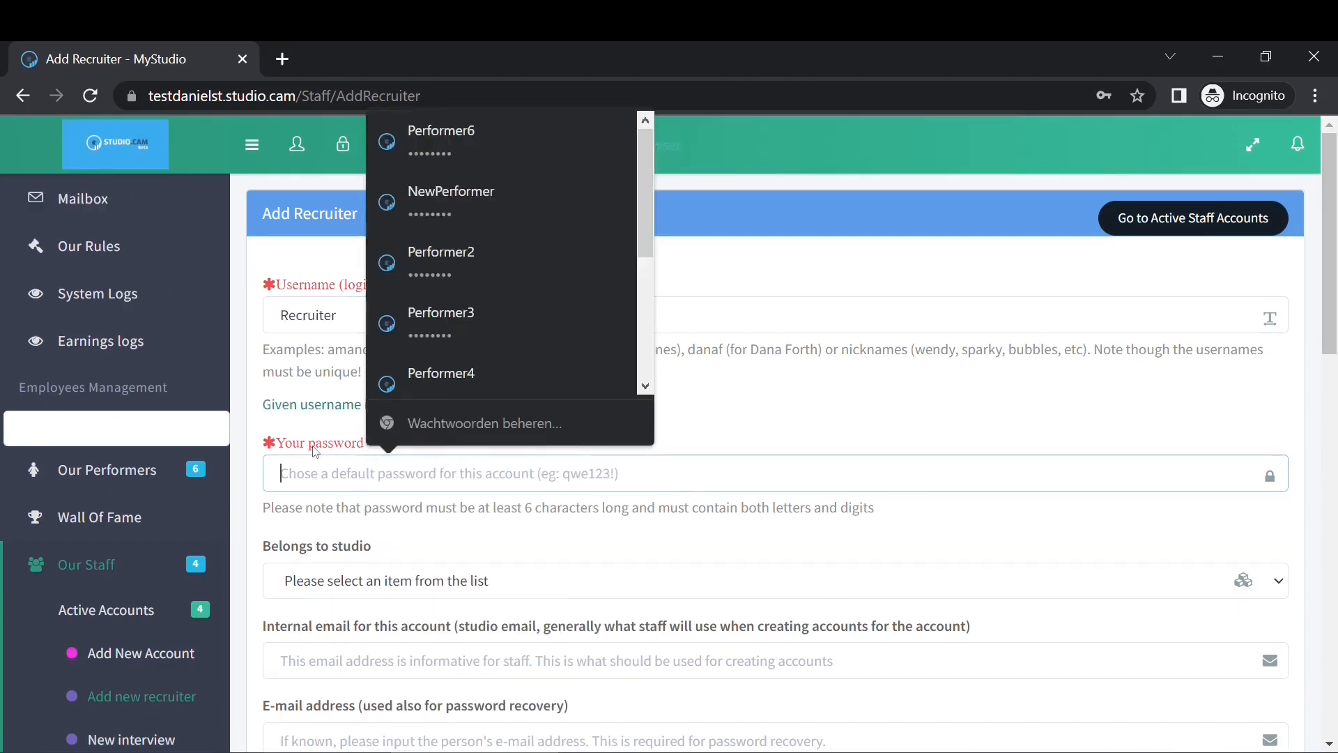
type("q")
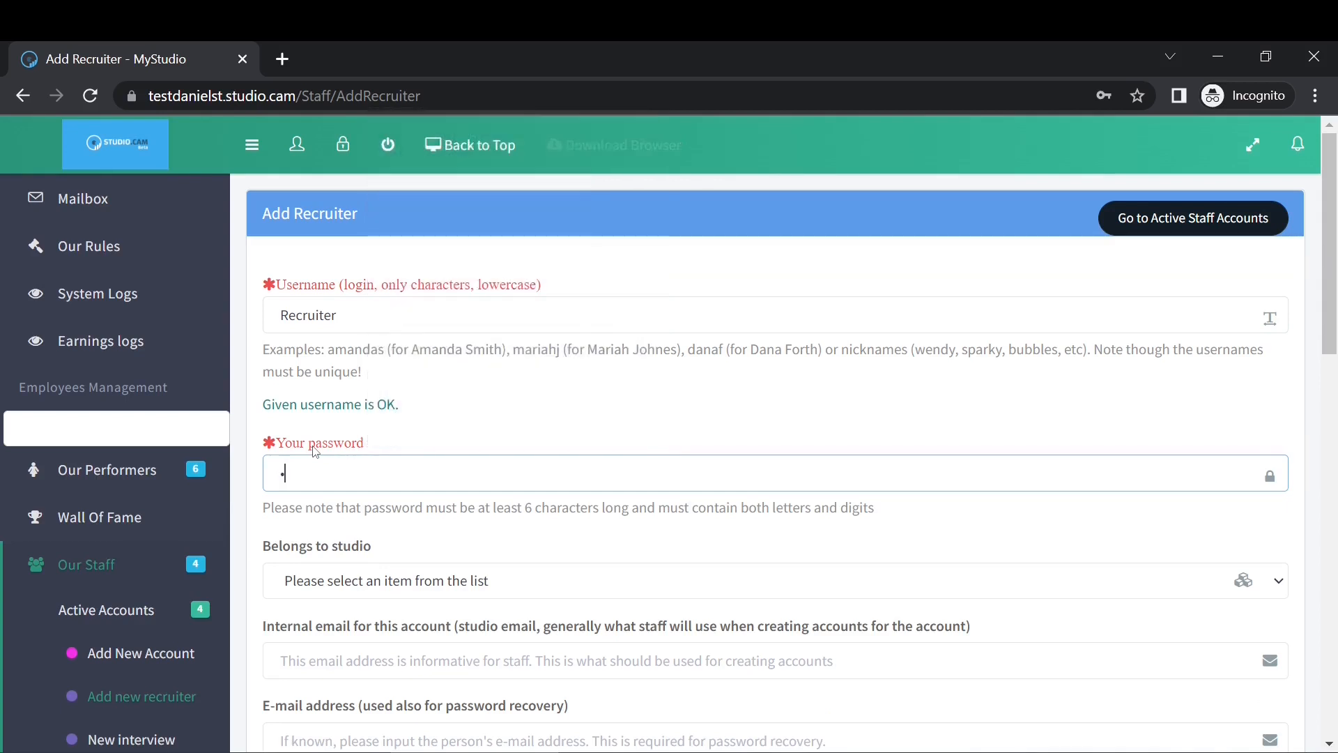
type("12345")
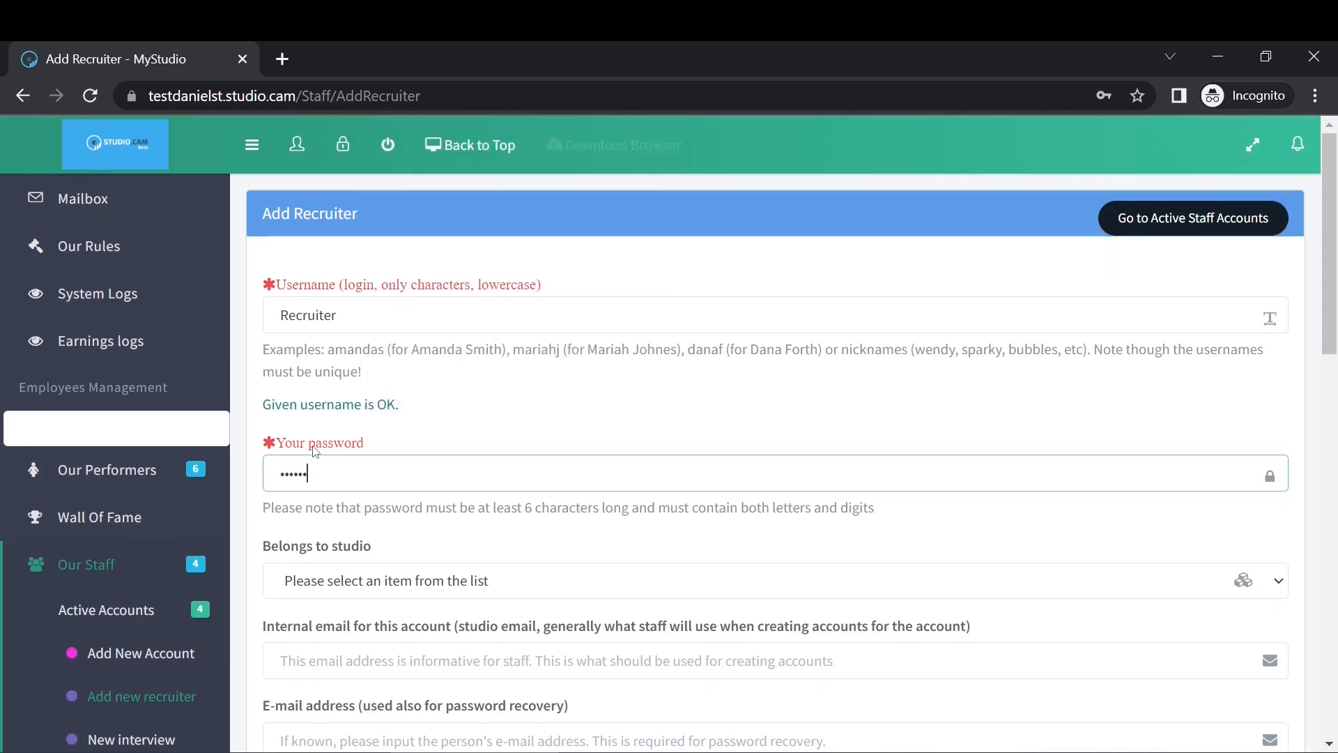
key("BackSpace")
key("BackSpace")
key("BackSpace")
key("BackSpace")
key("BackSpace")
key("BackSpace")
type("recruiter1")
Assign the recruiter to Bucharest Studio and fill in the internal and recovery e-mails.
scroll(658, 437, "down", 1)
left_click(431, 481)
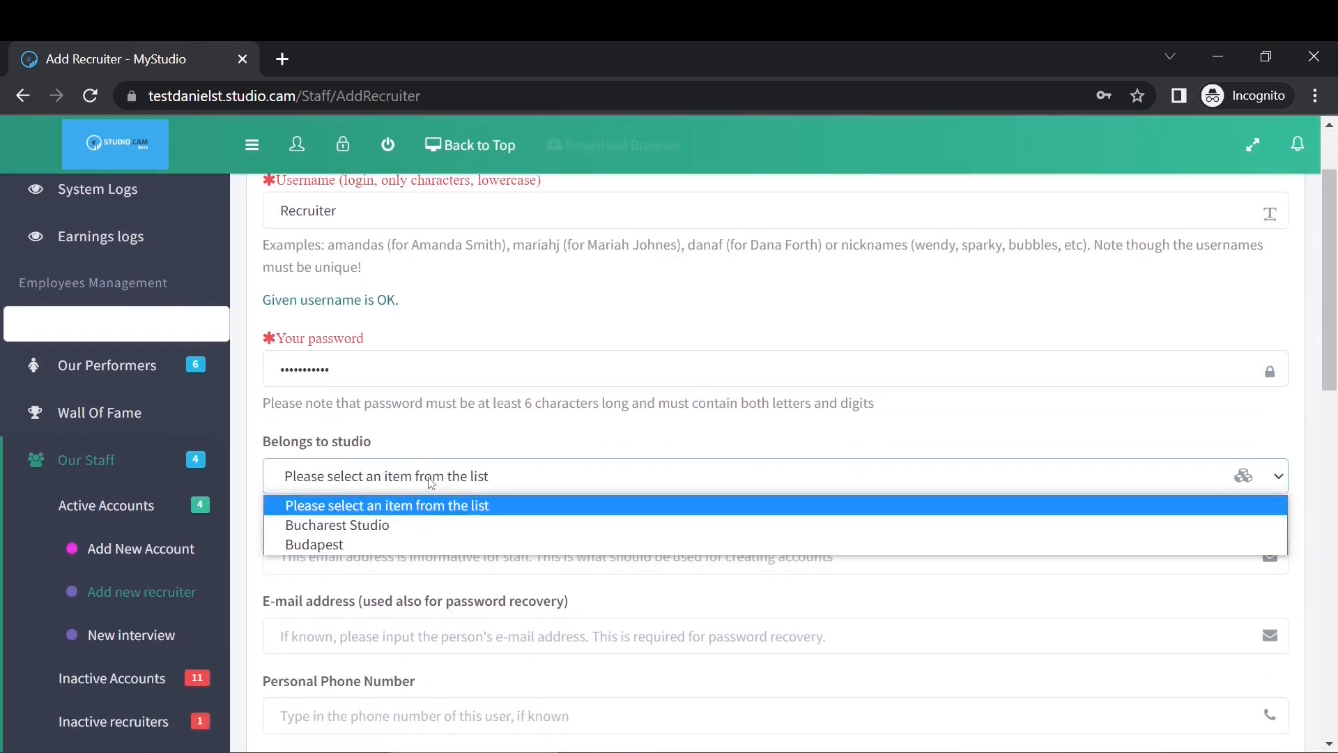
left_click(392, 525)
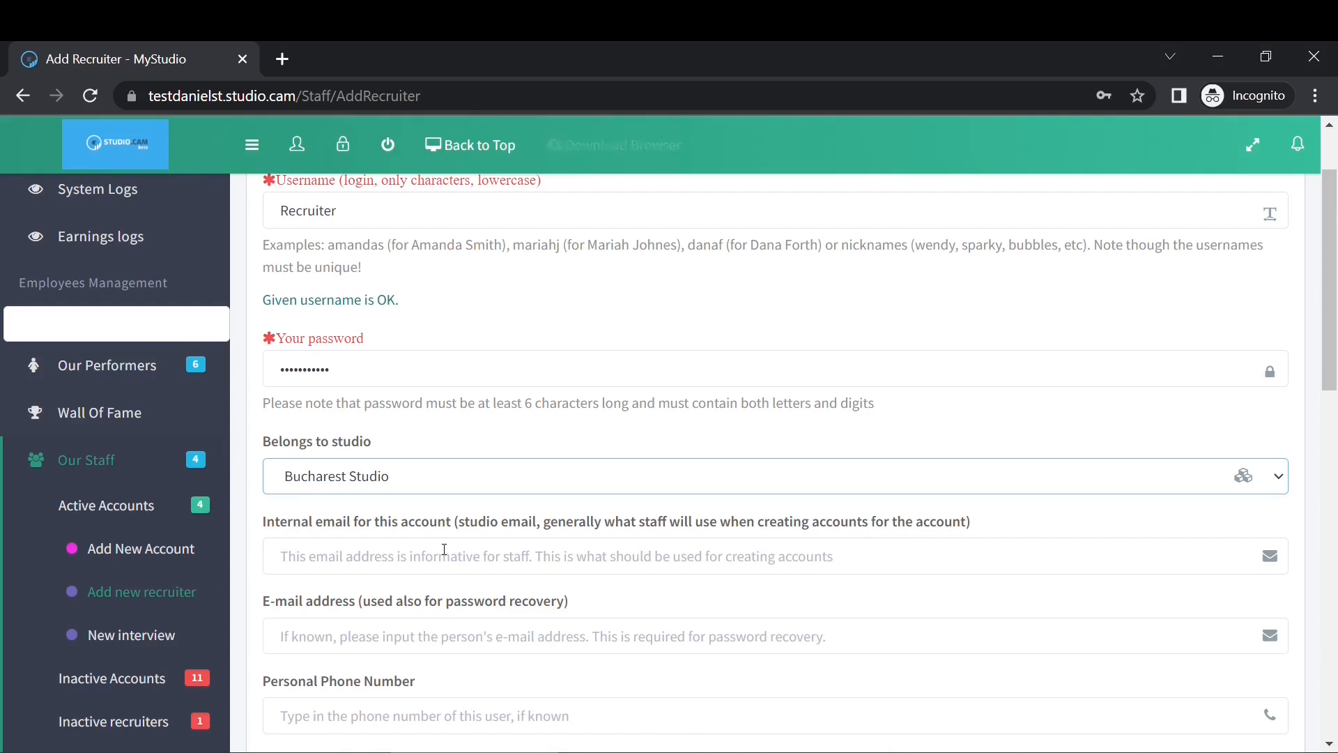
left_click(444, 549)
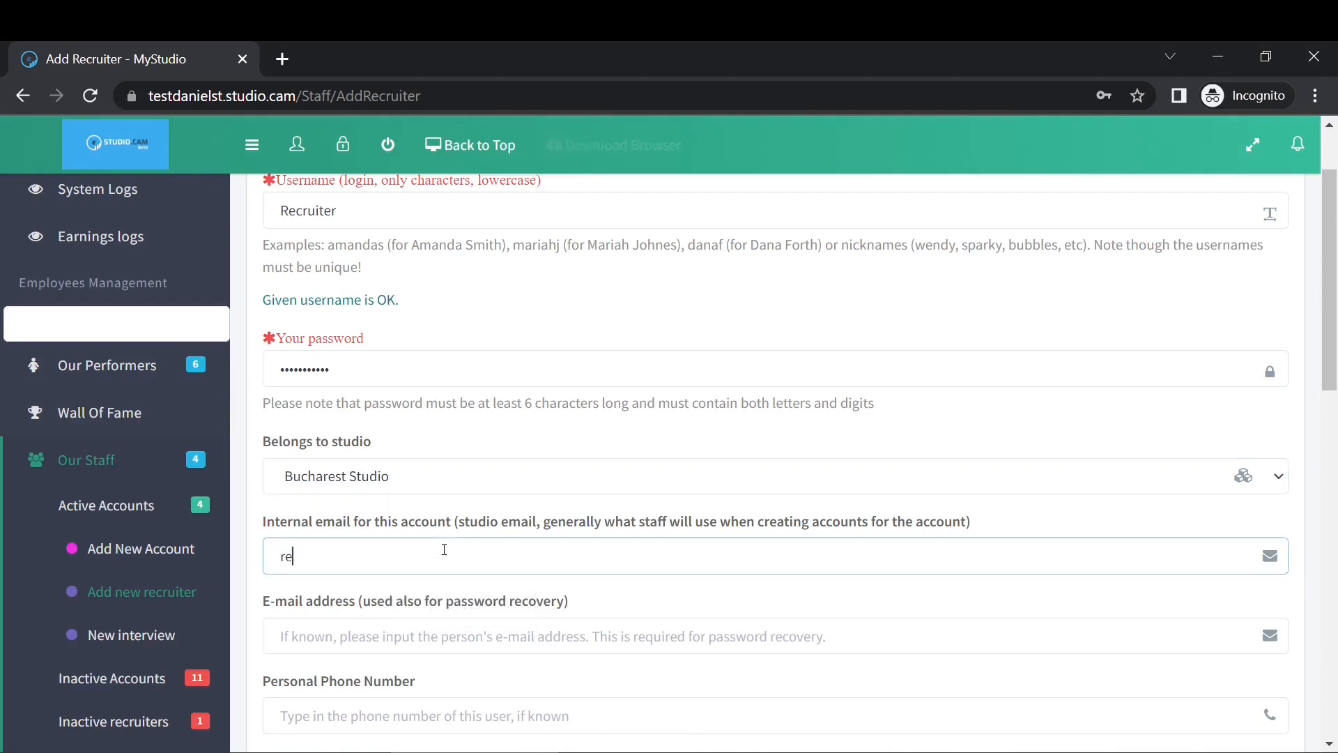
key("Tab")
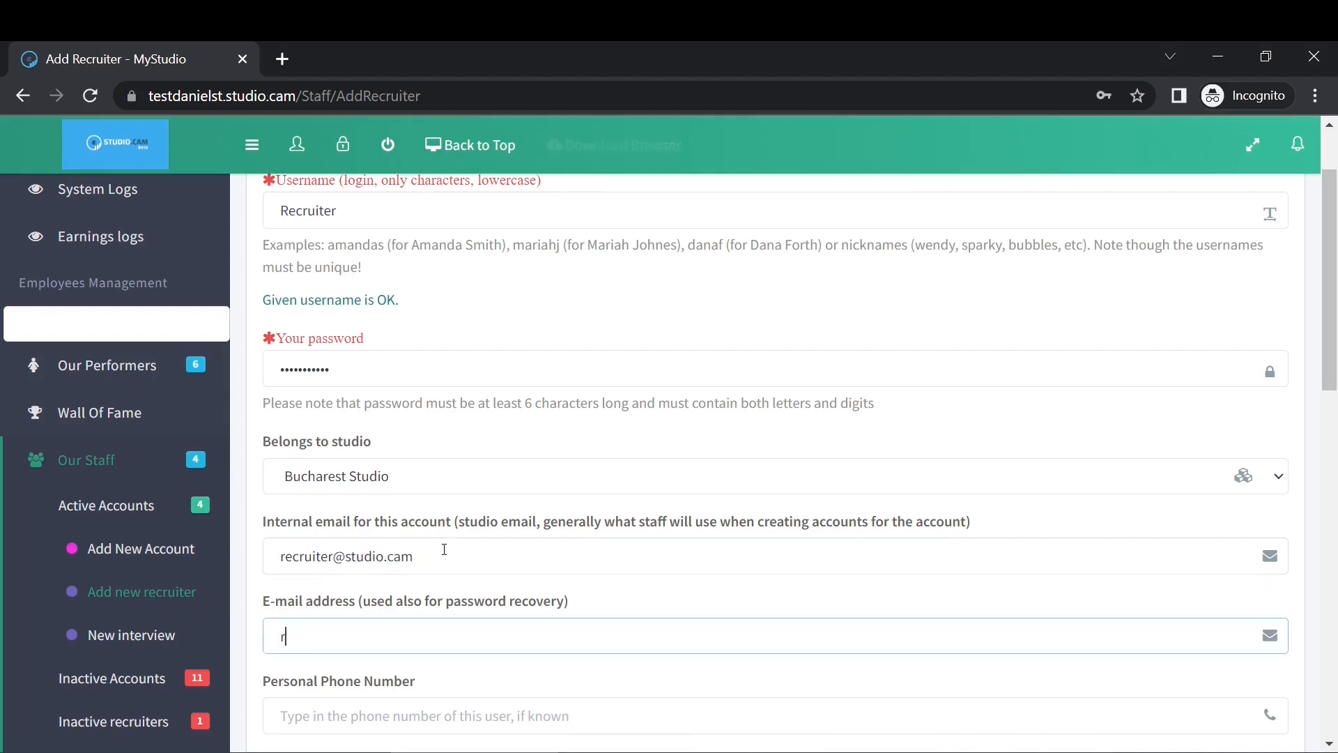
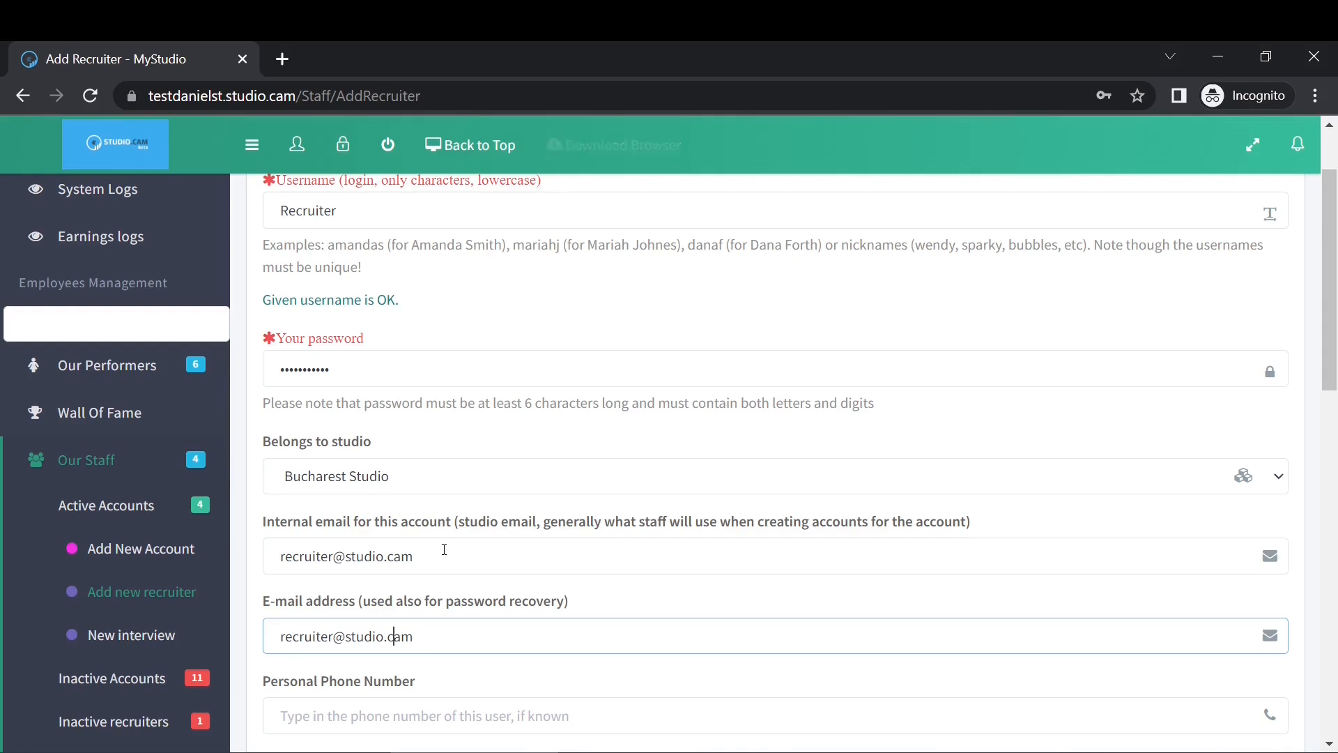
scroll(486, 683, "down", 3)
Fill in the recruiter's phone number, first and last name, and nickname.
left_click(380, 486)
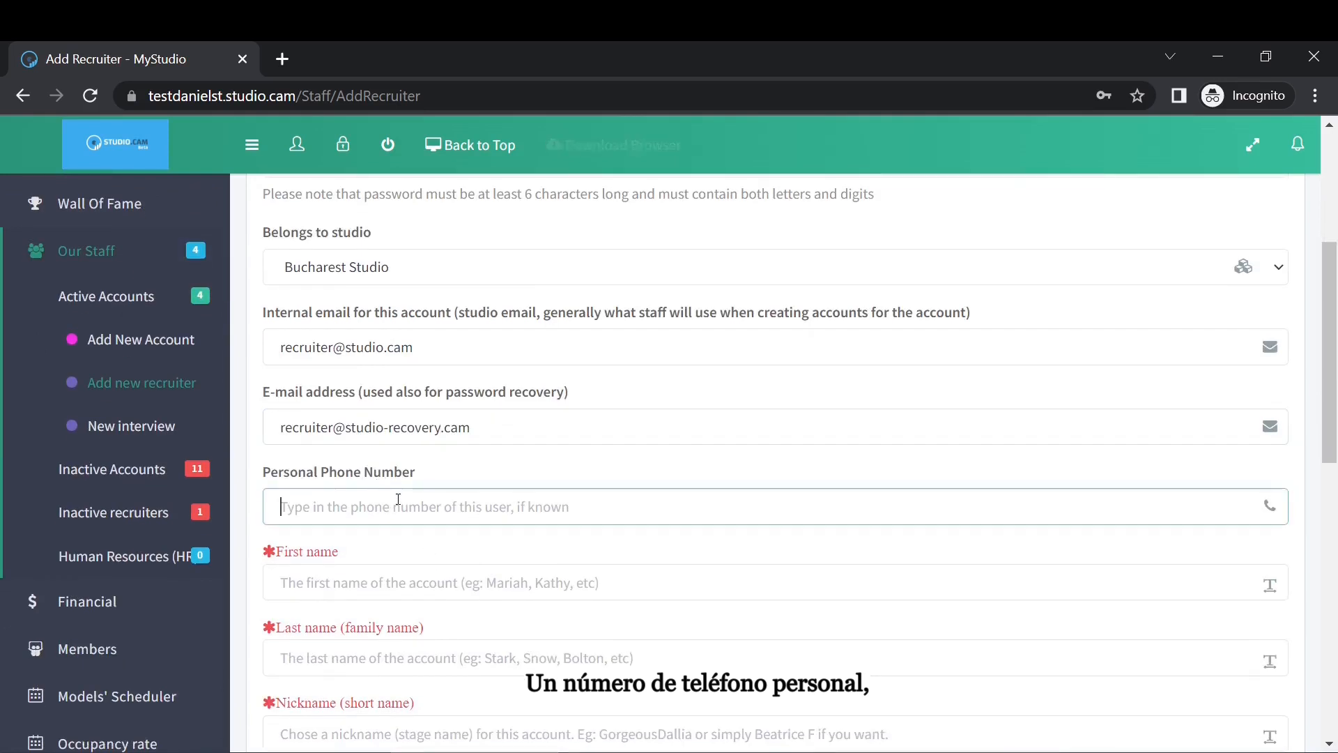
left_click(382, 496)
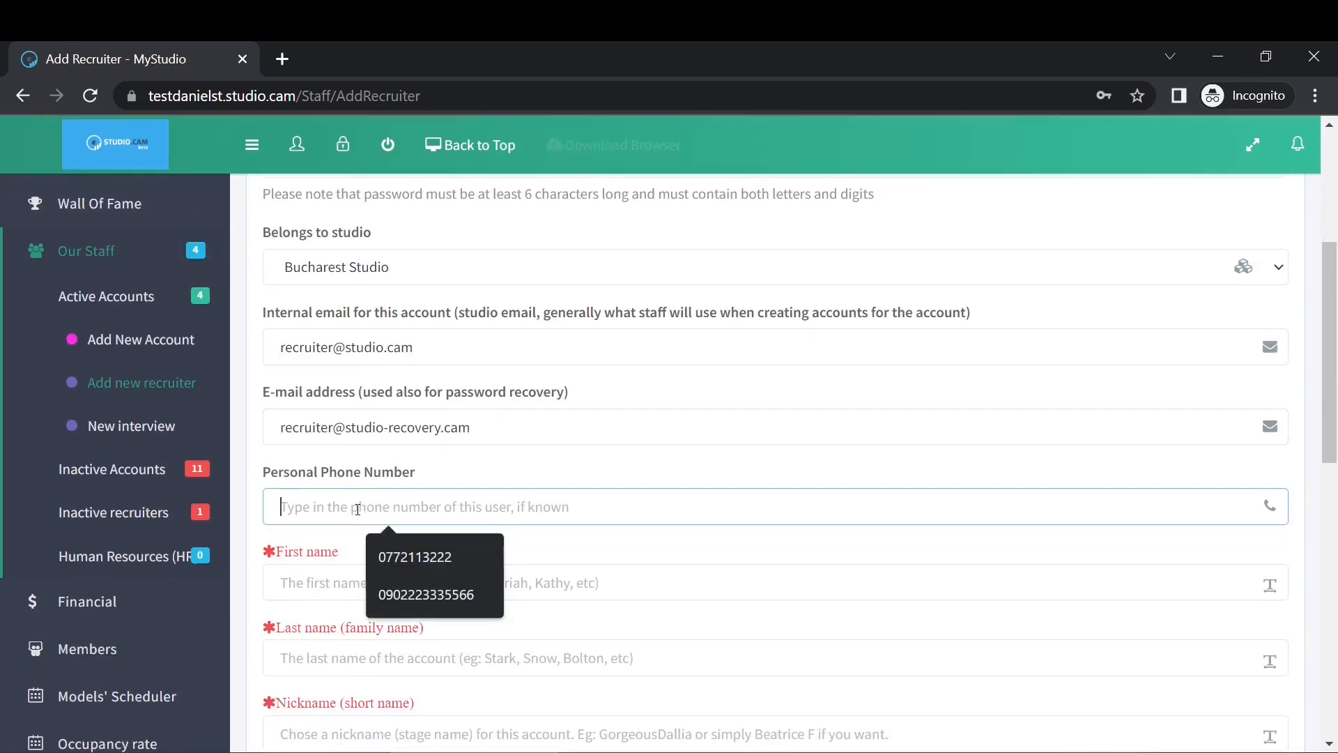
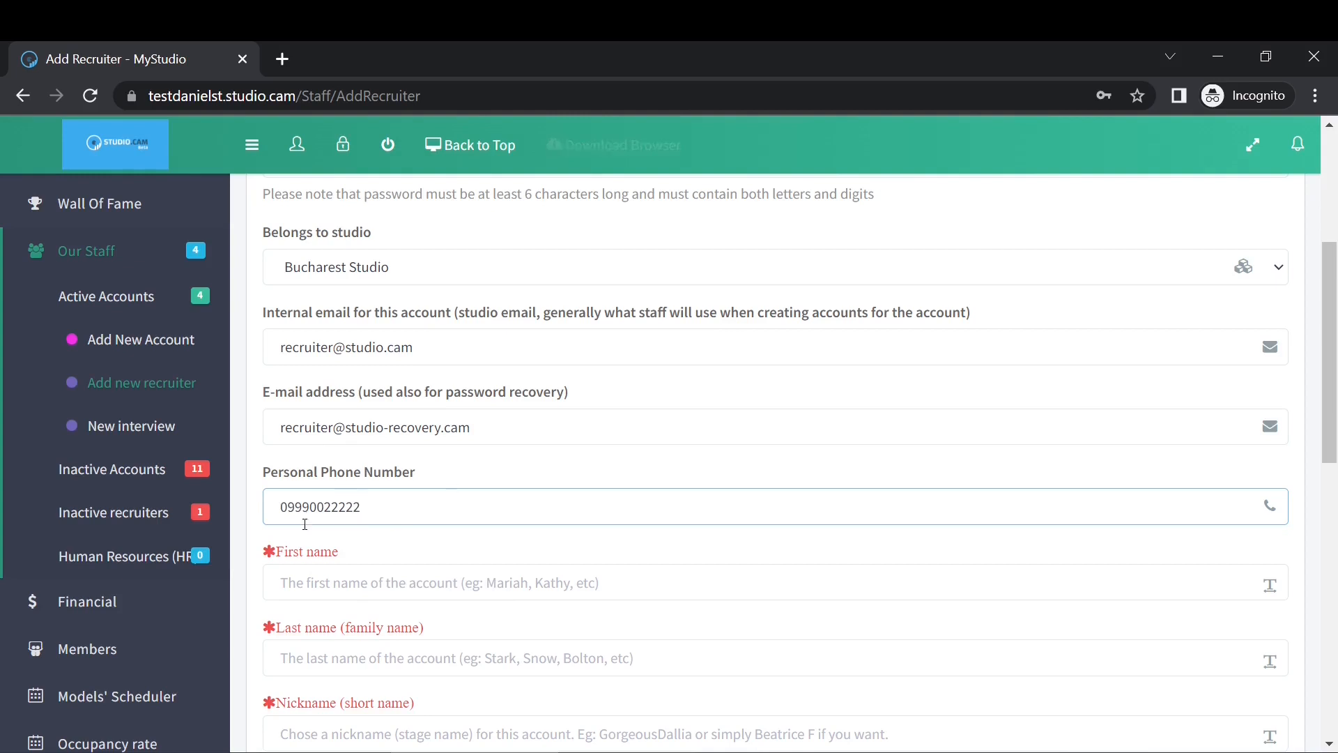
left_click(310, 566)
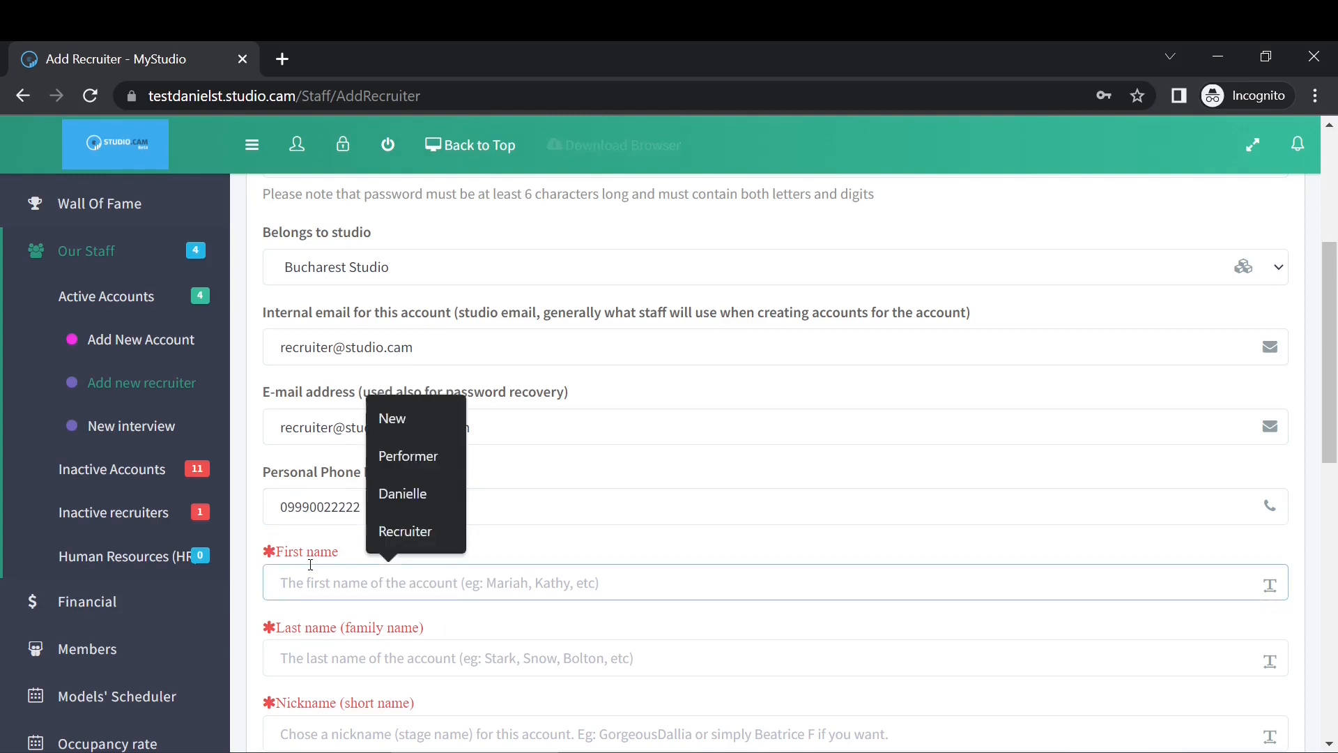
type("Recruiter")
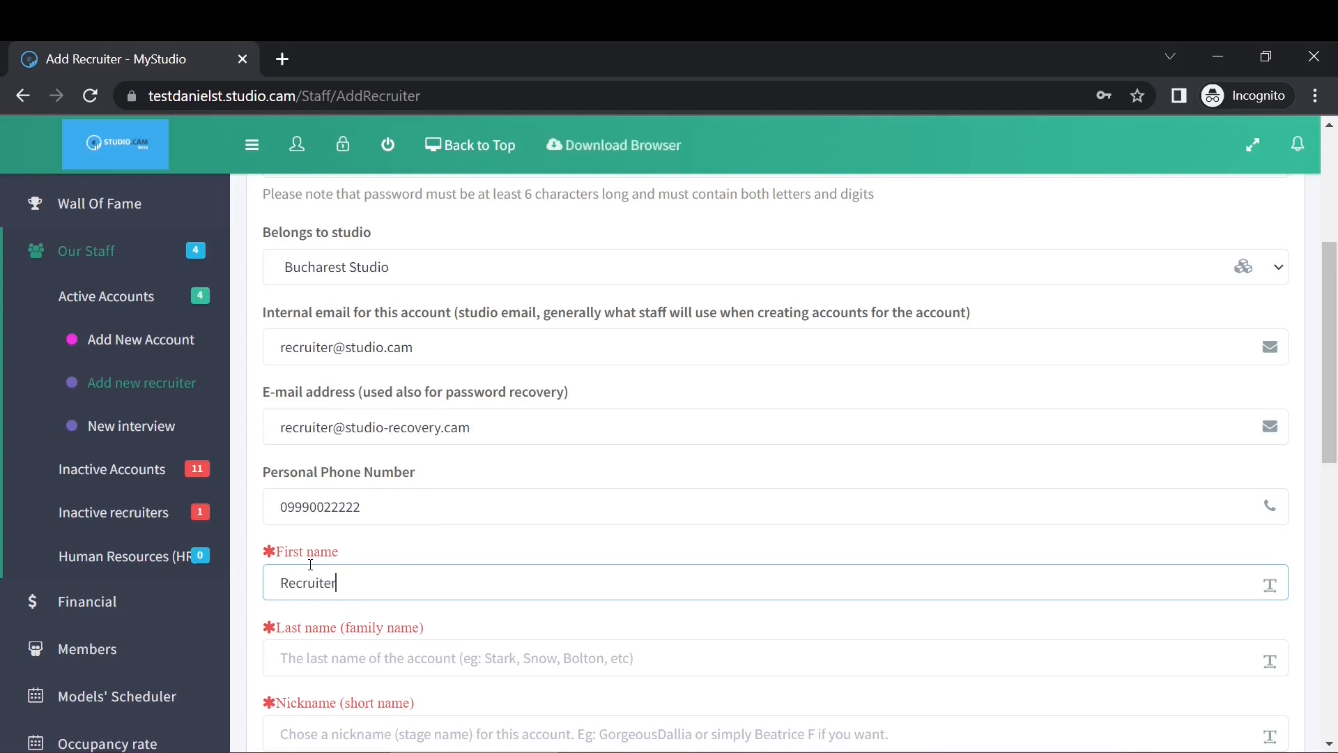
key("Tab")
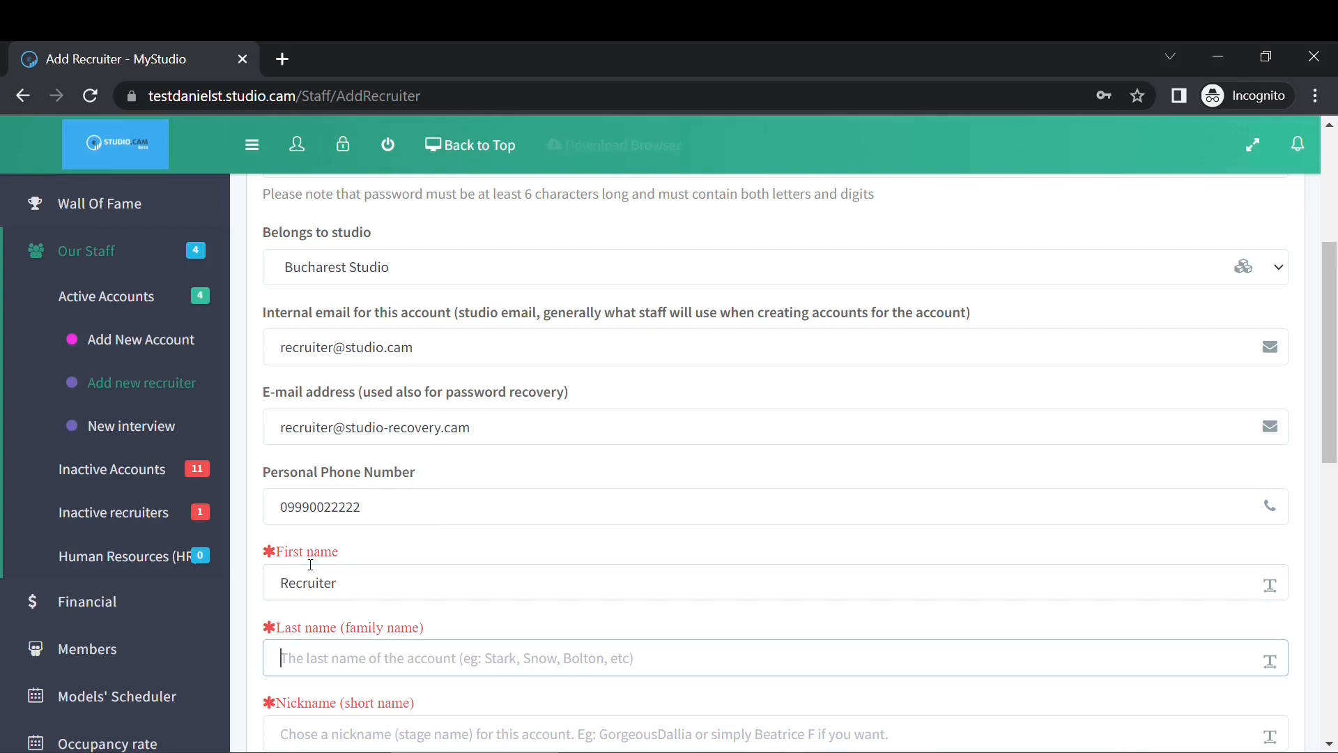
type("Test")
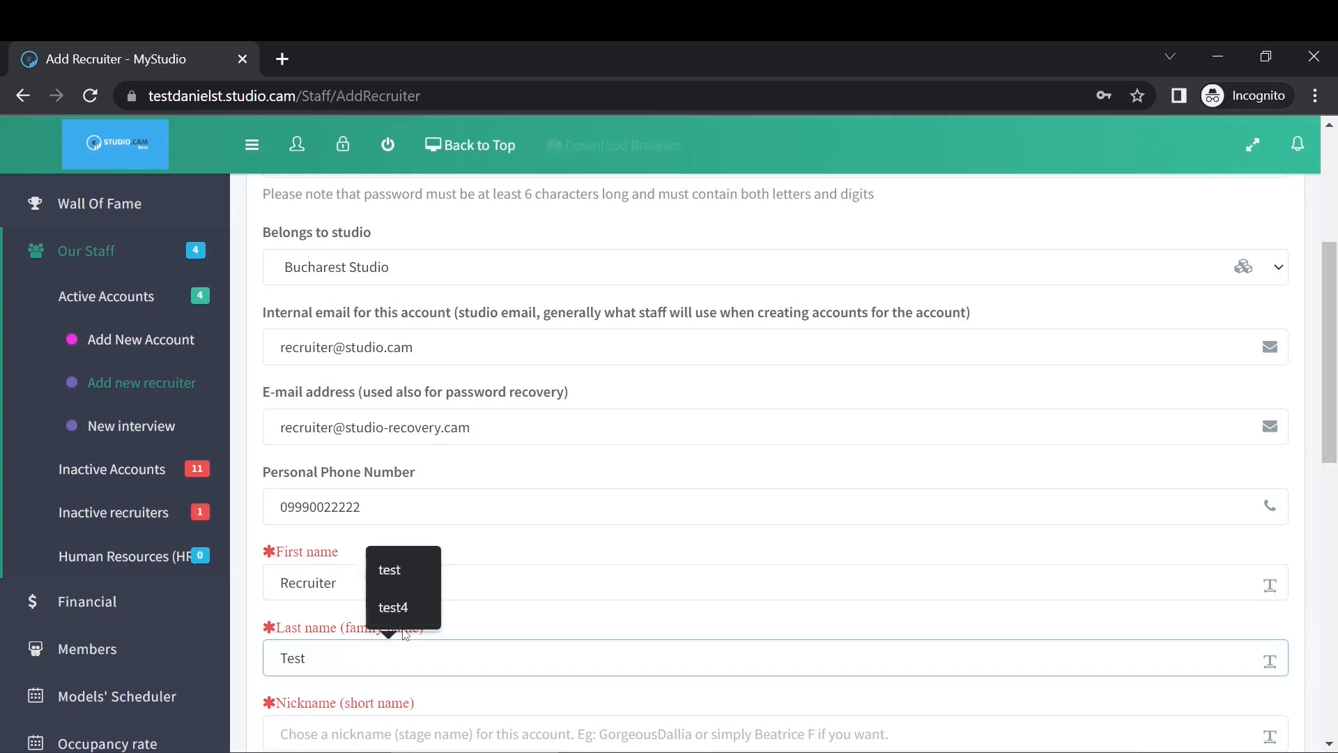
left_click(353, 737)
type("Recruiter")
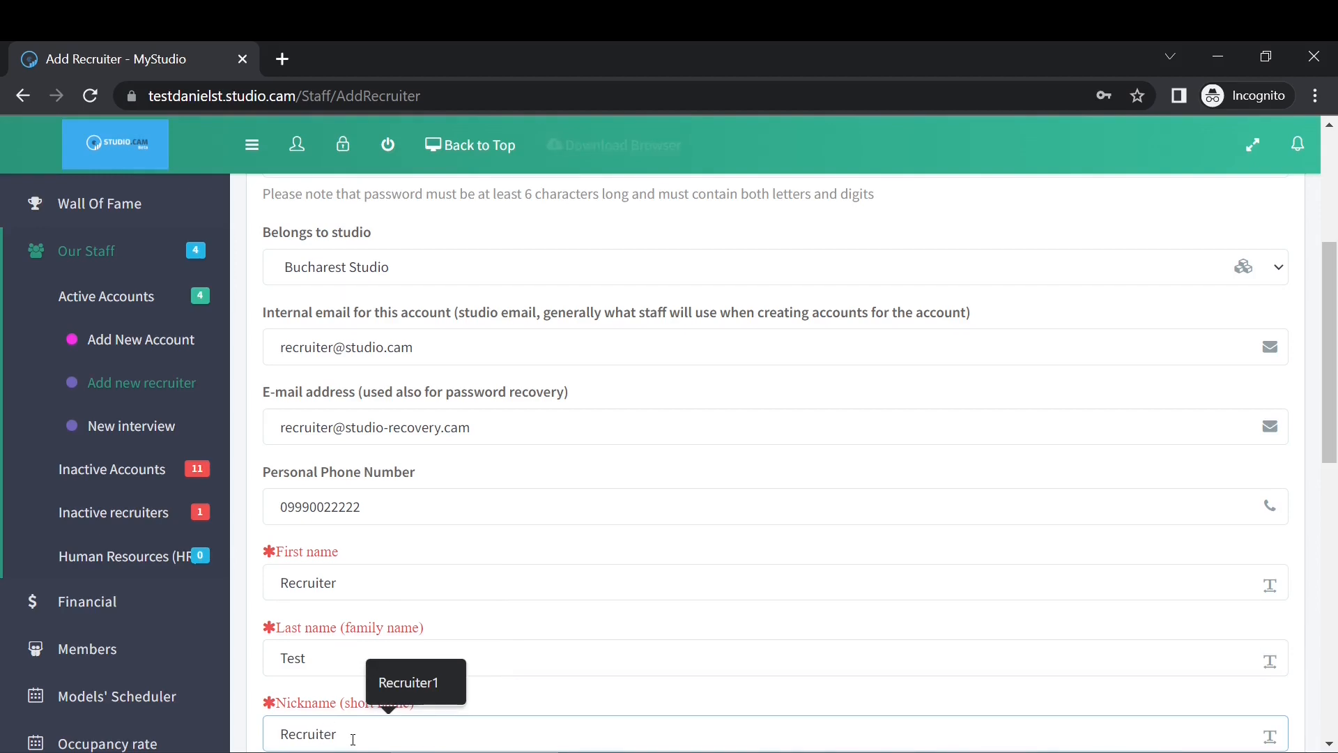
type("T")
scroll(441, 573, "down", 3)
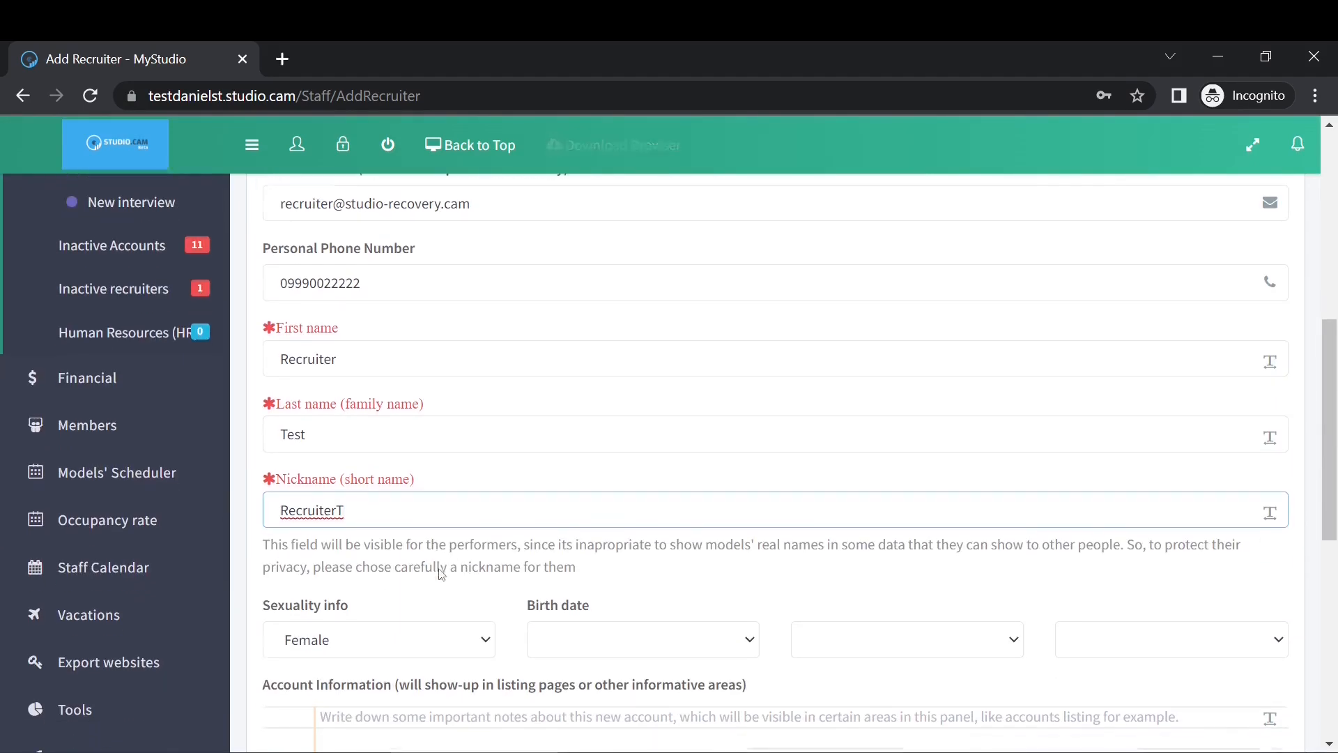
scroll(441, 573, "down", 3)
left_click(578, 440)
left_click(579, 440)
left_click(580, 439)
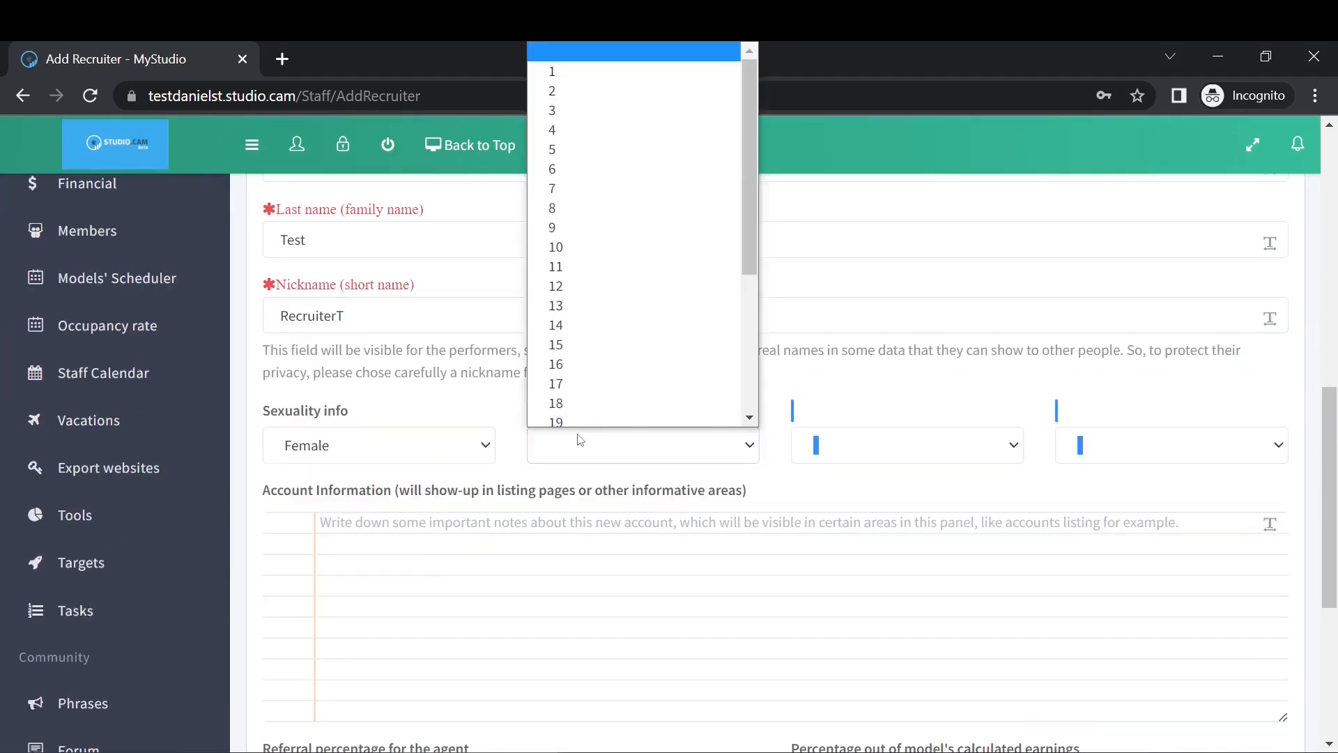
scroll(592, 387, "down", 3)
left_click(593, 387)
left_click(877, 436)
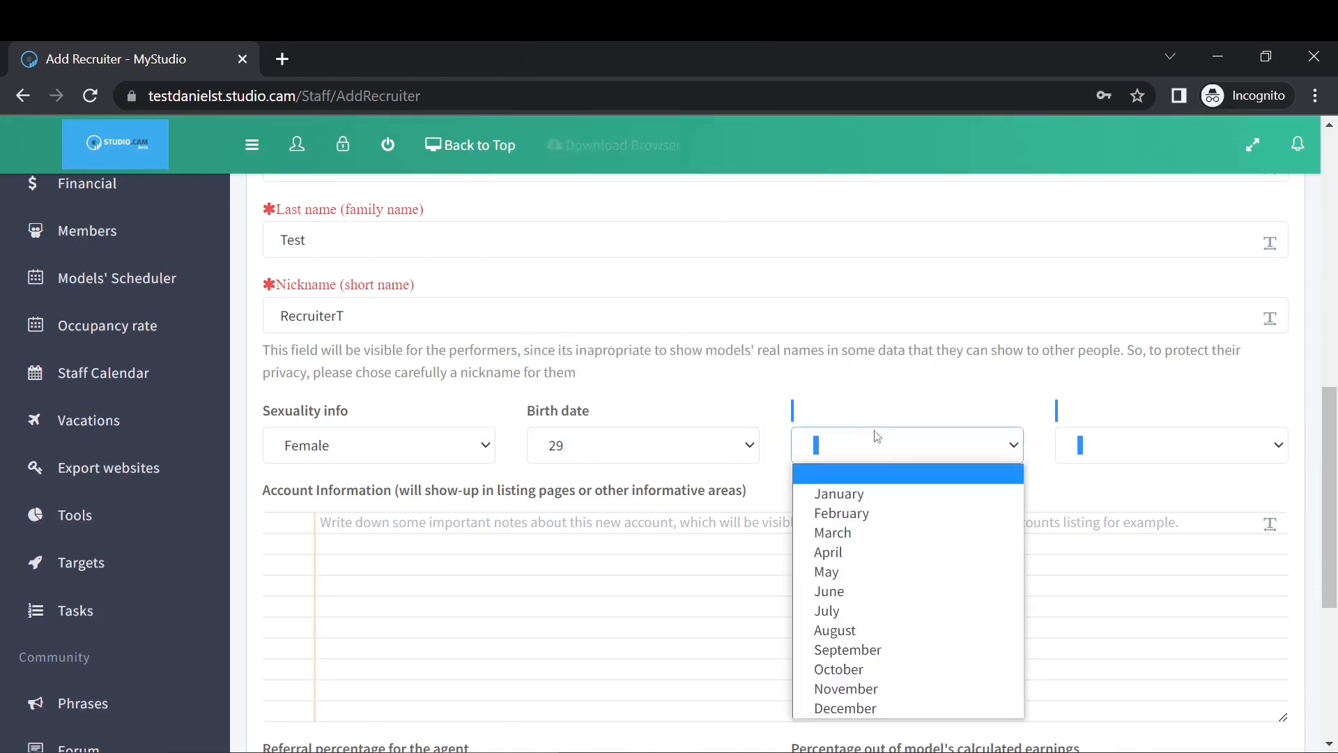
left_click(836, 532)
left_click(1096, 449)
scroll(1100, 403, "down", 1)
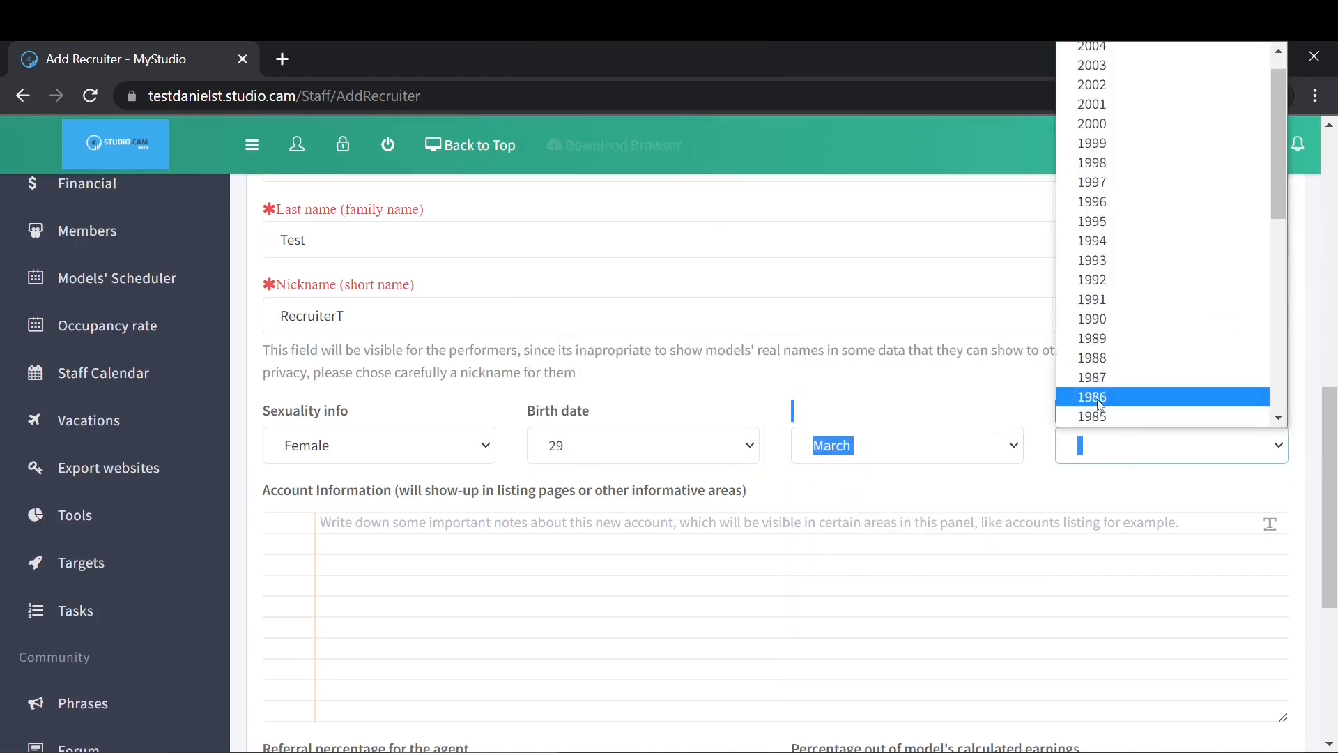
left_click(1100, 397)
scroll(523, 532, "down", 5)
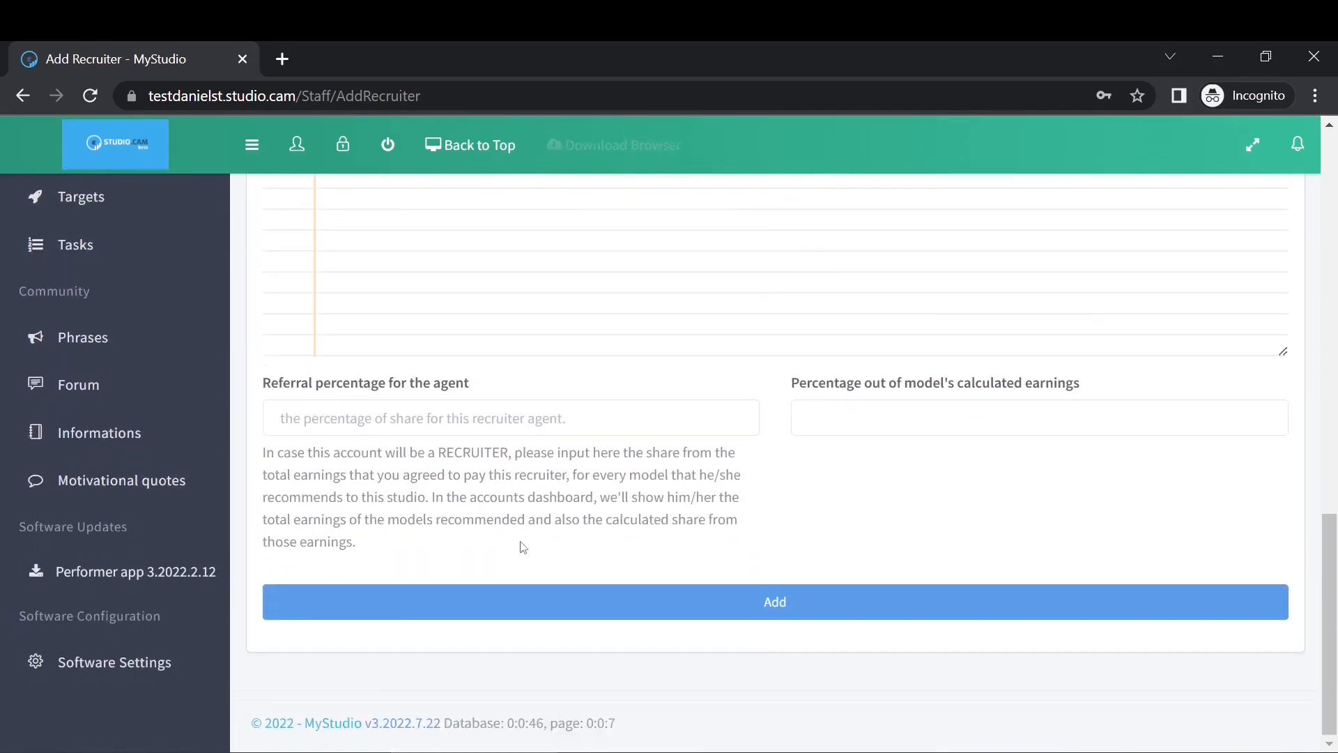
Enter 5 for the agent referral and model earnings percentages, then add the recruiter.
left_click(439, 425)
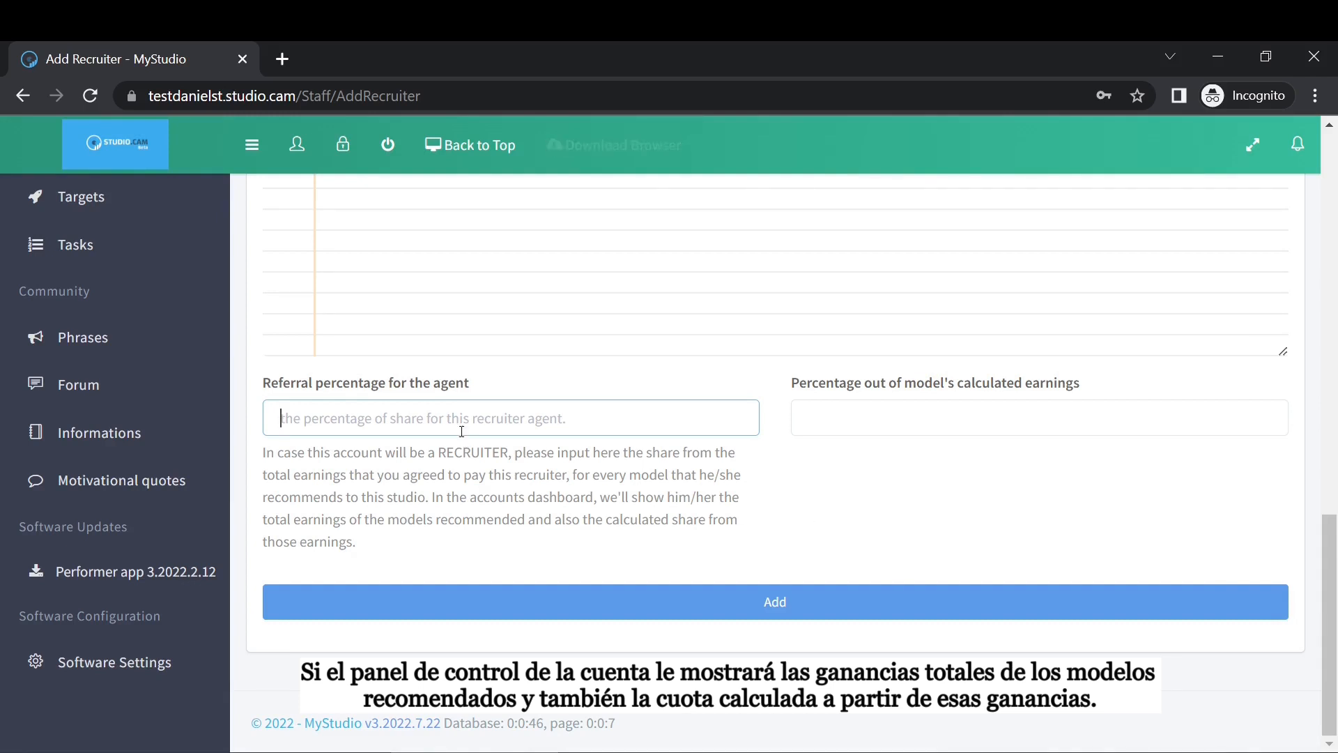
type("5")
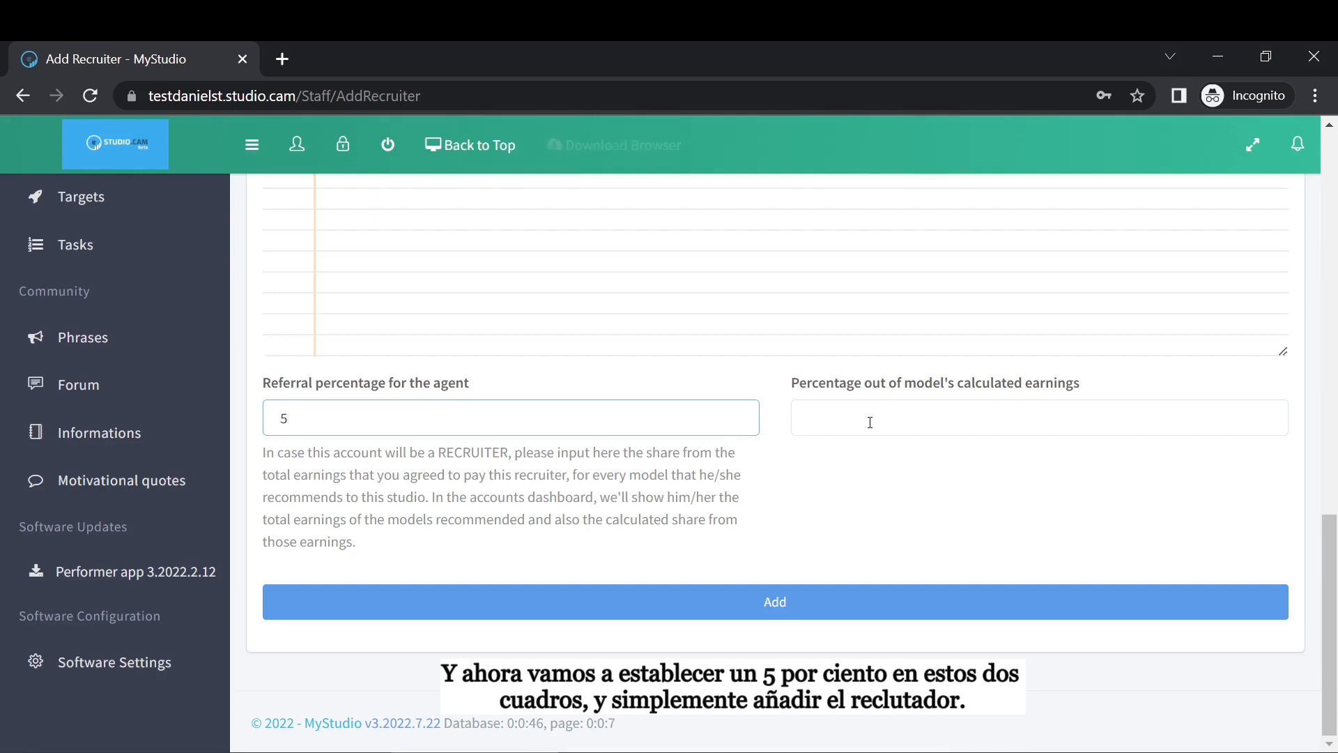
left_click(892, 419)
type("5")
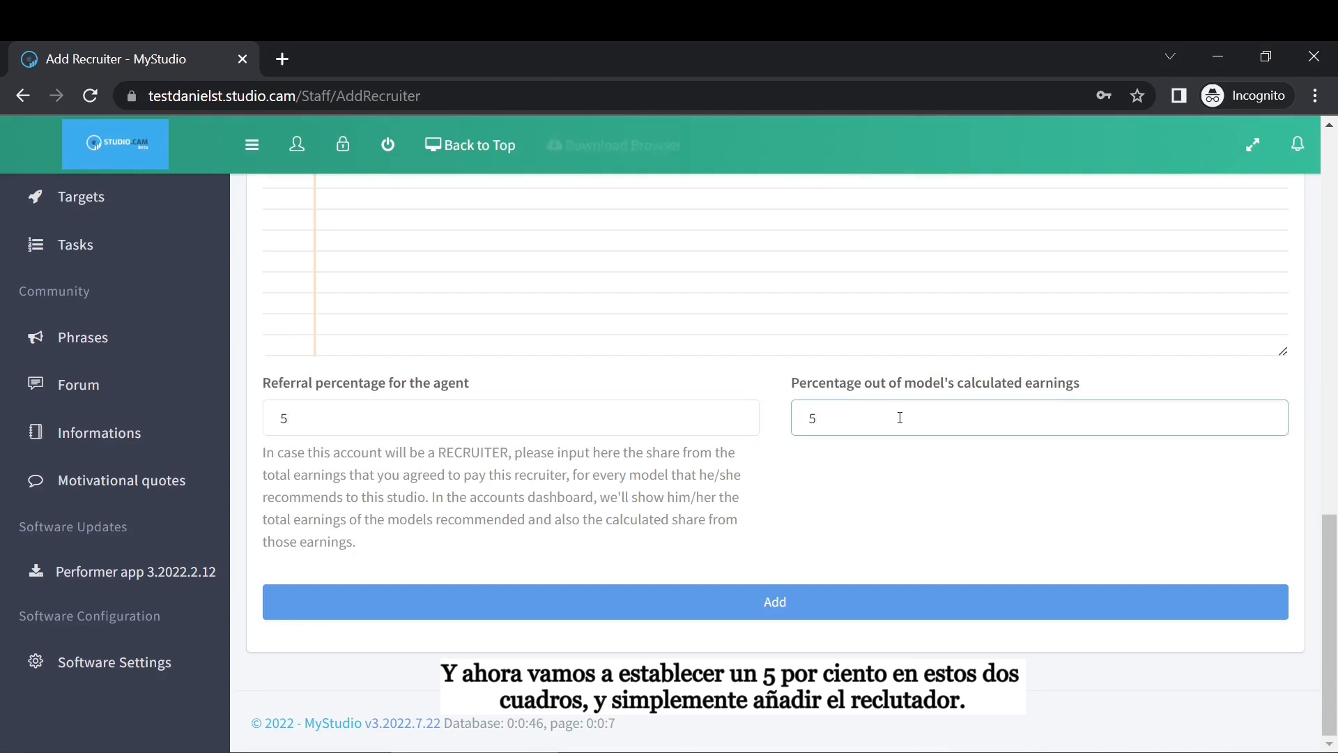
left_click(802, 601)
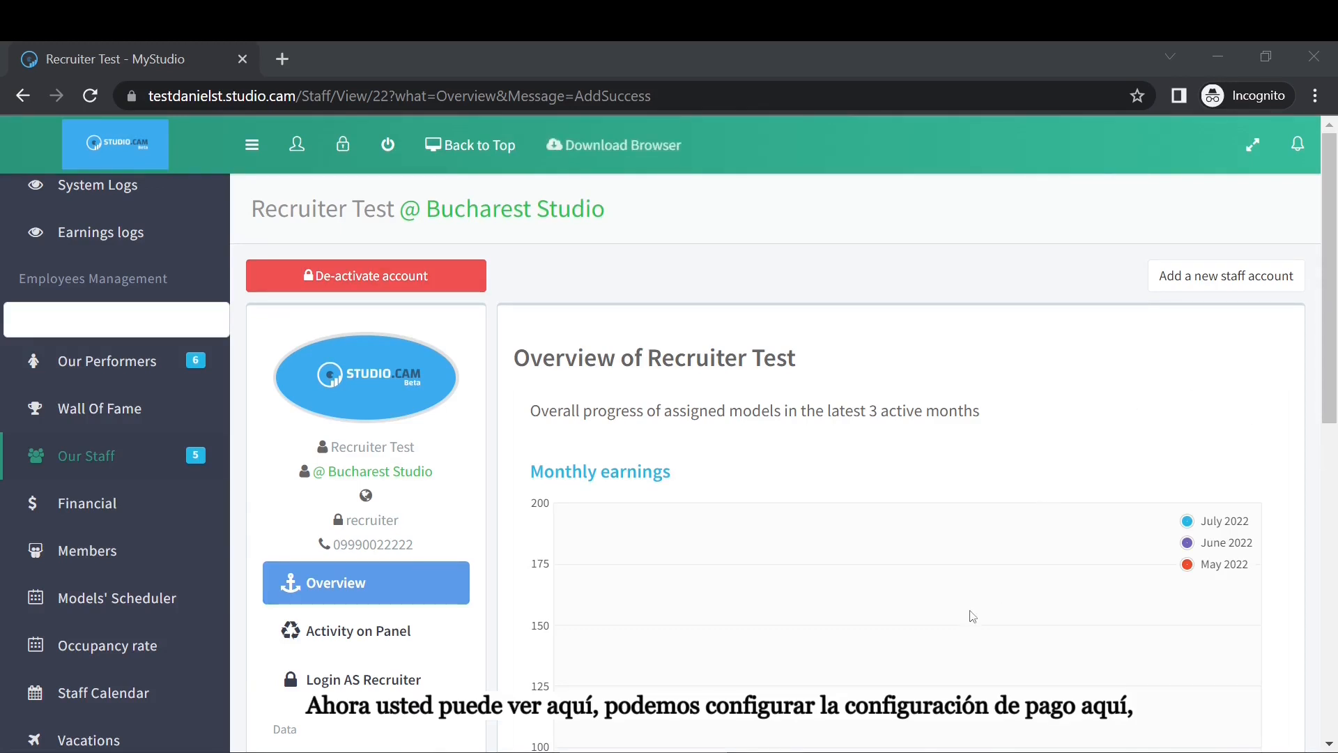
Scroll to Account settings on the recruiter overview and open Payment Settings.
scroll(633, 558, "down", 2)
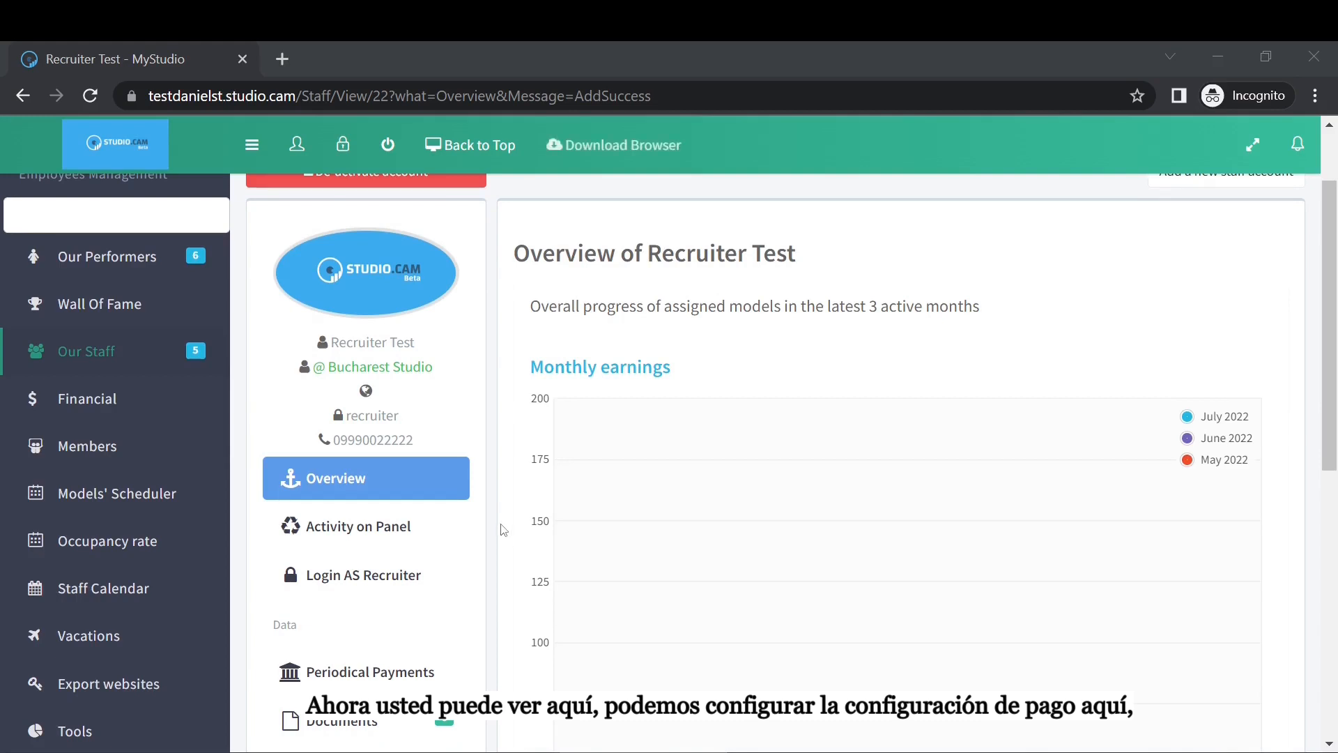
scroll(457, 478, "down", 4)
scroll(432, 462, "down", 2)
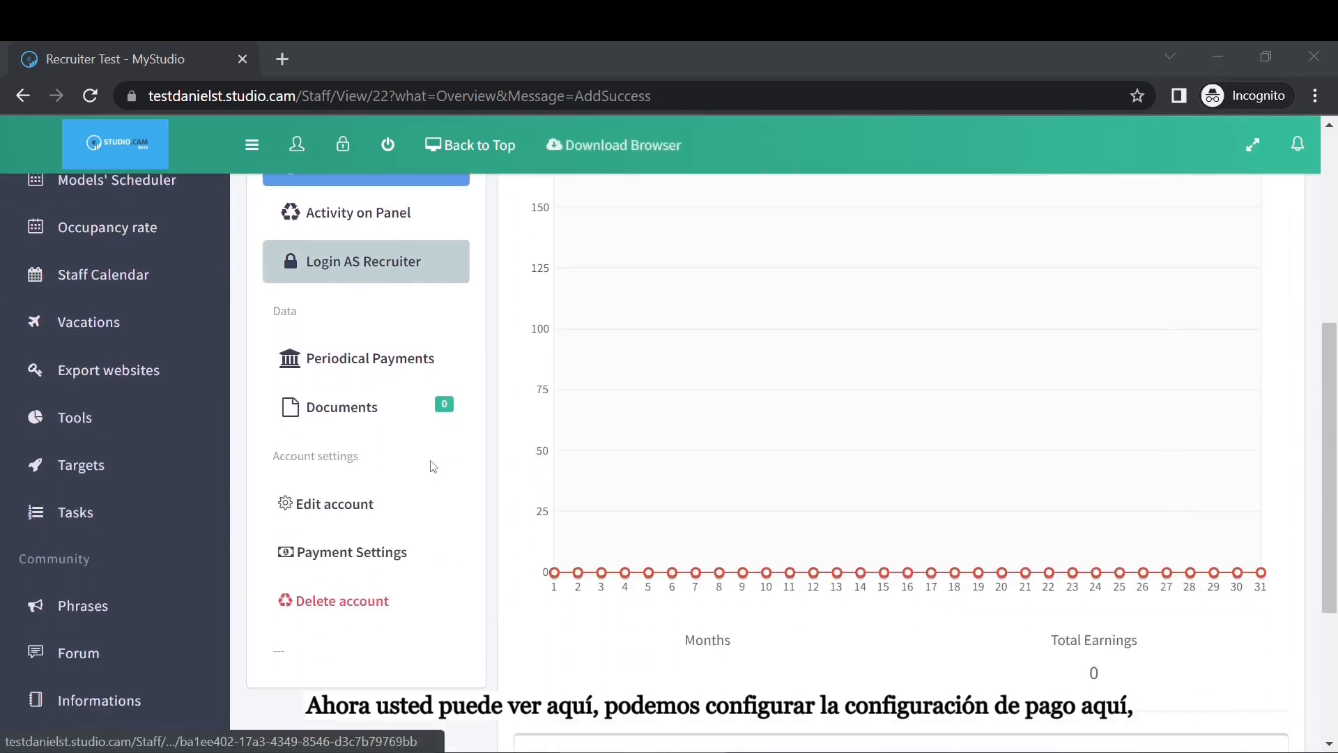
left_click(381, 569)
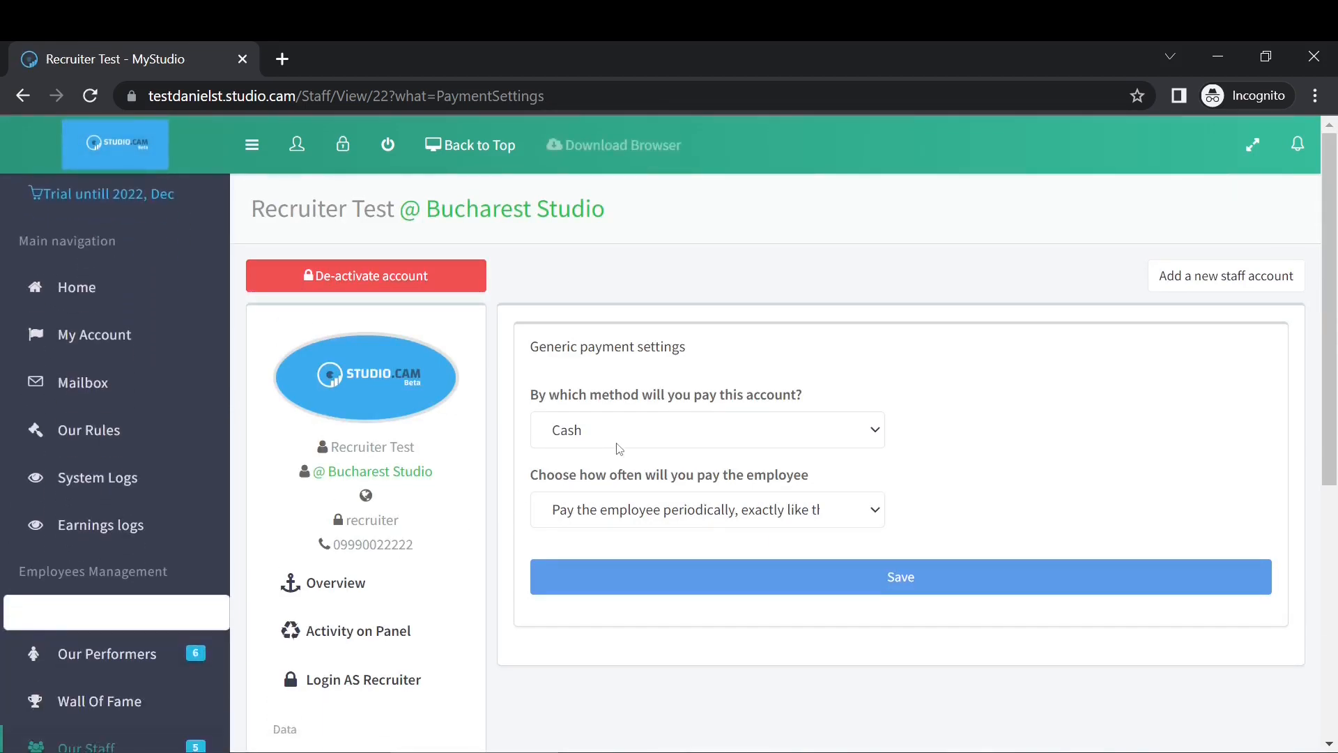
Save payment method Cash with periodic pay like the models.
left_click(630, 432)
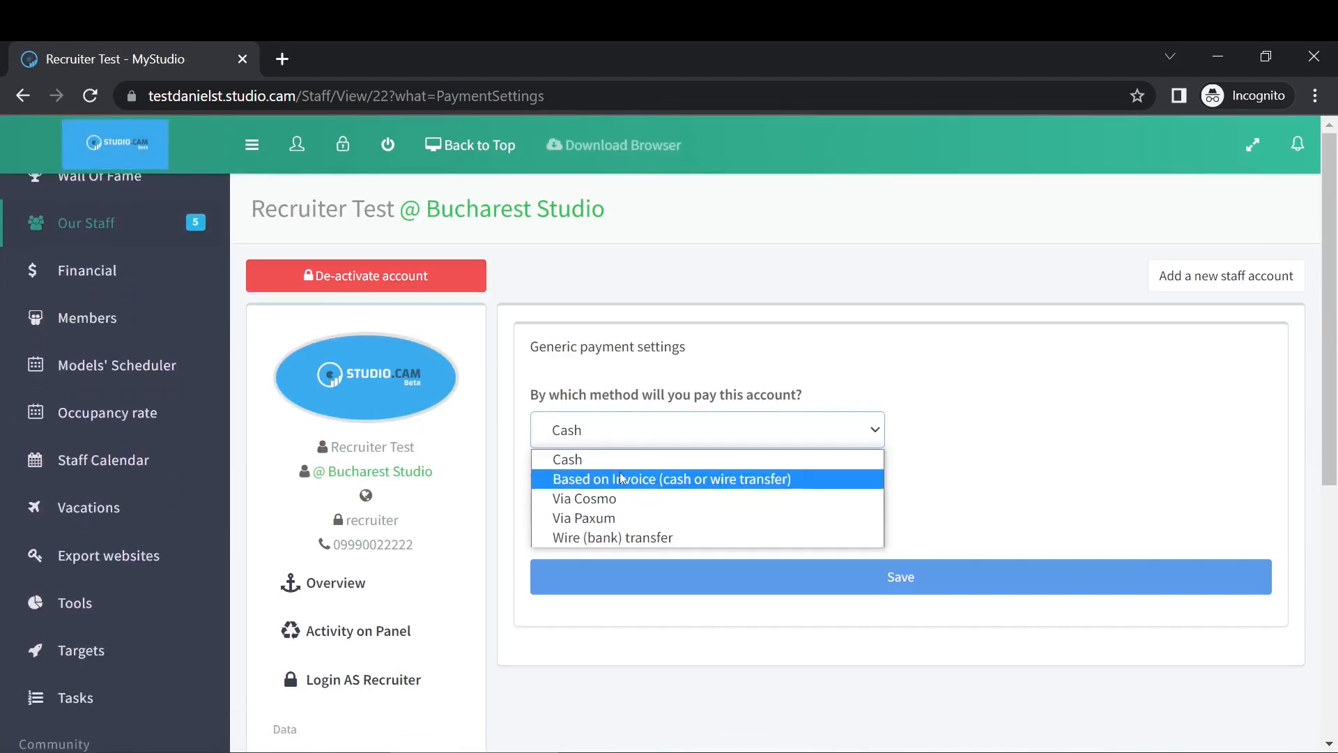
left_click(627, 537)
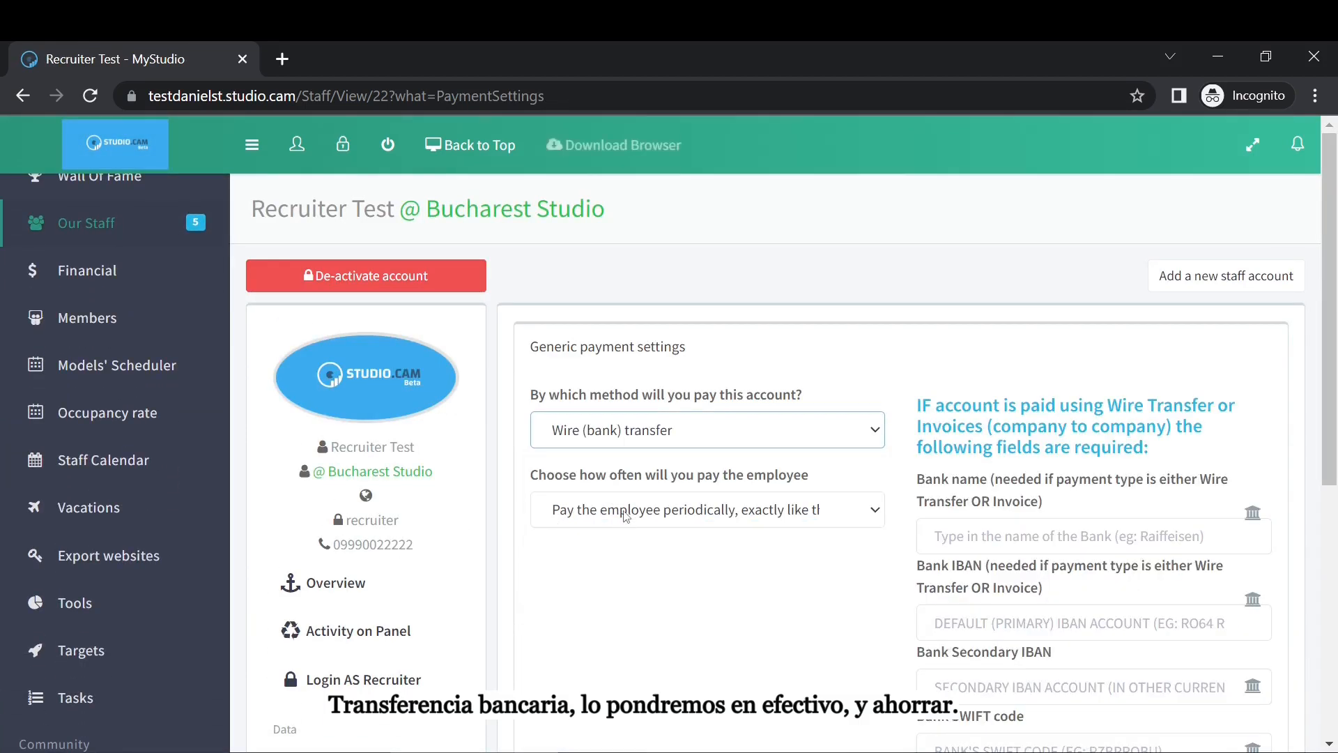
left_click(626, 513)
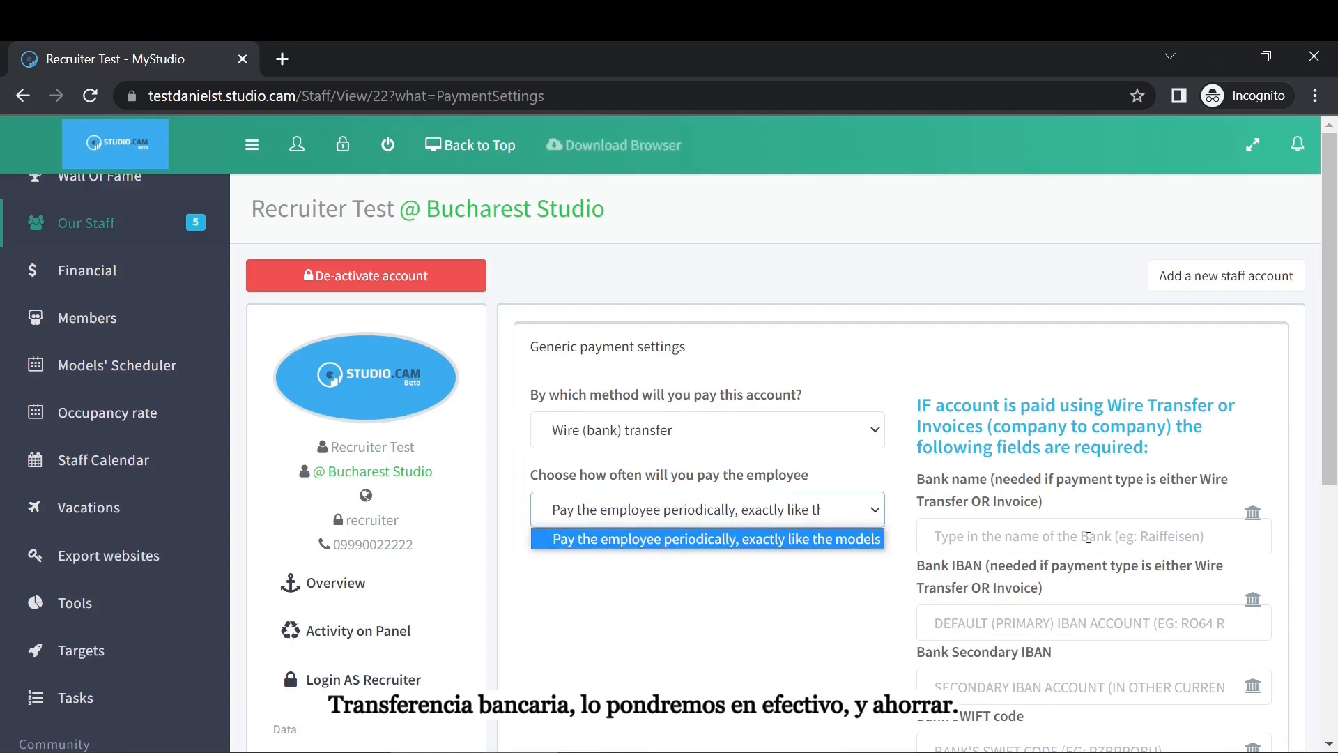
left_click(645, 446)
left_click(616, 462)
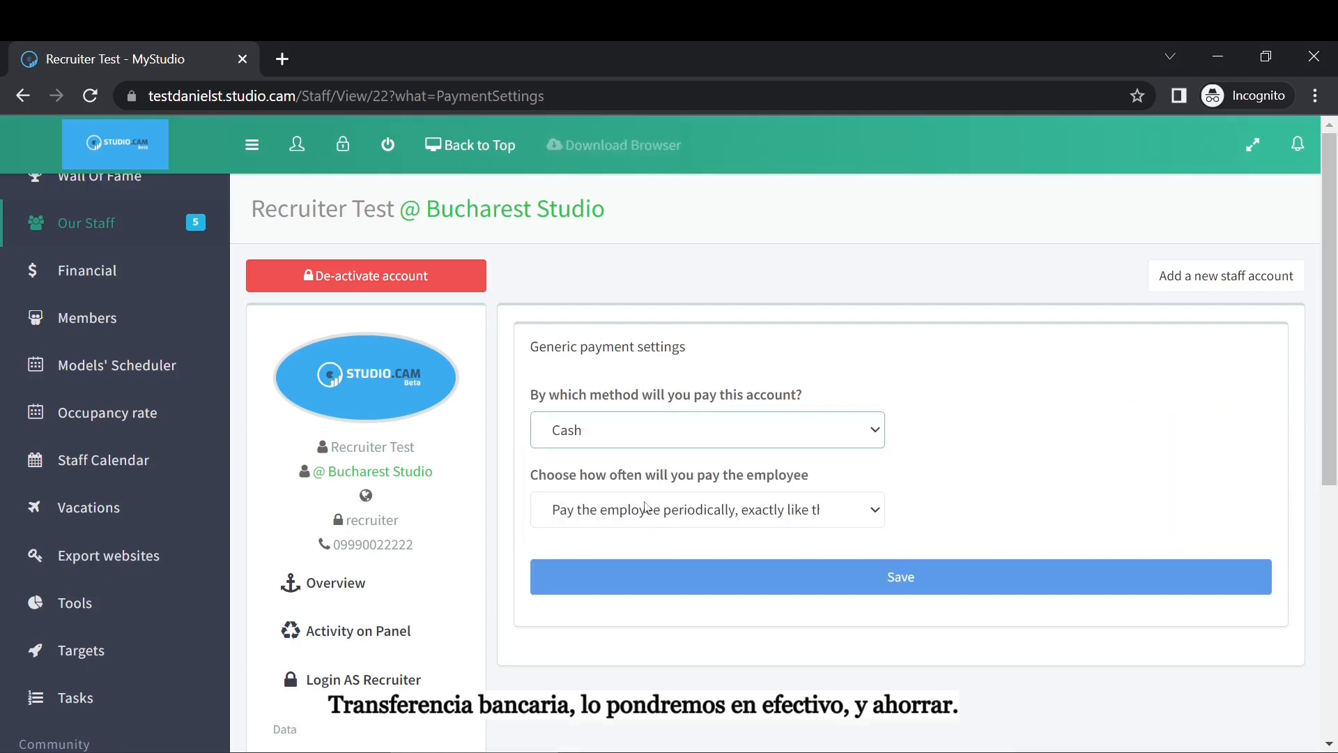
left_click(765, 503)
left_click(822, 538)
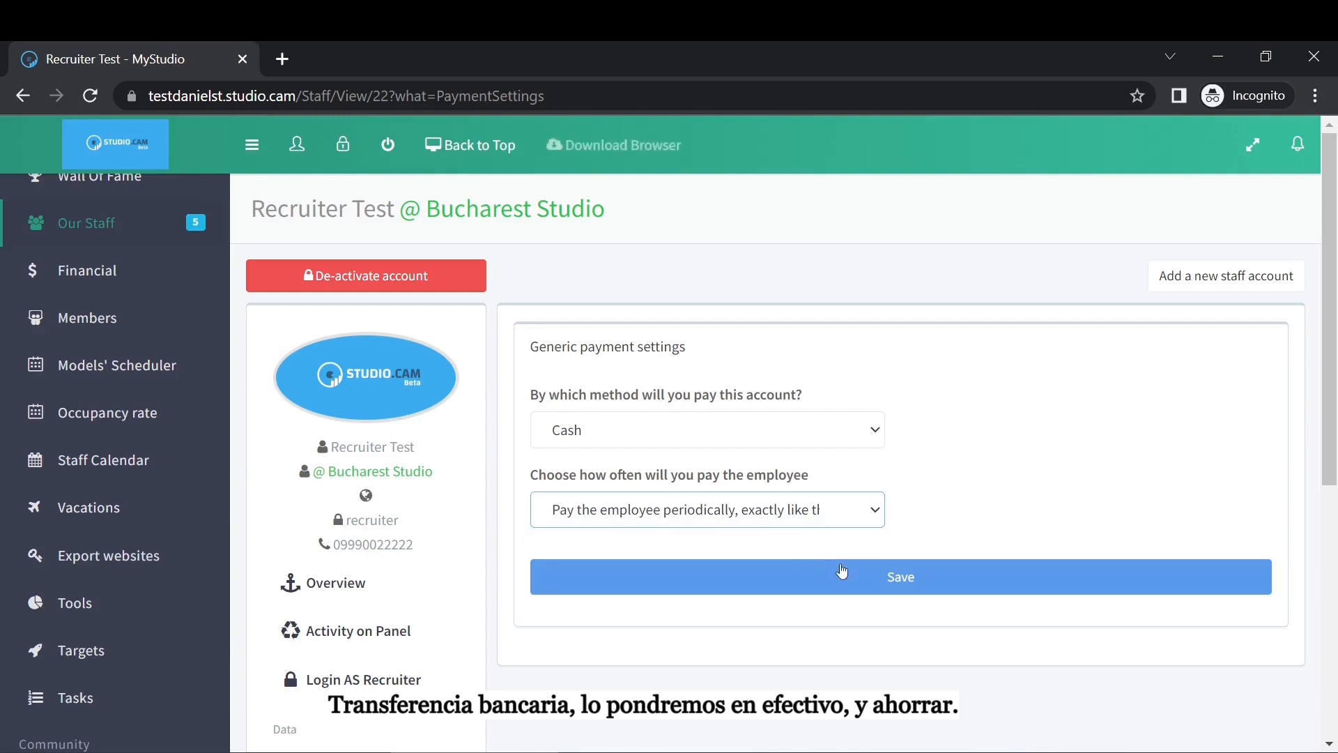
left_click(841, 570)
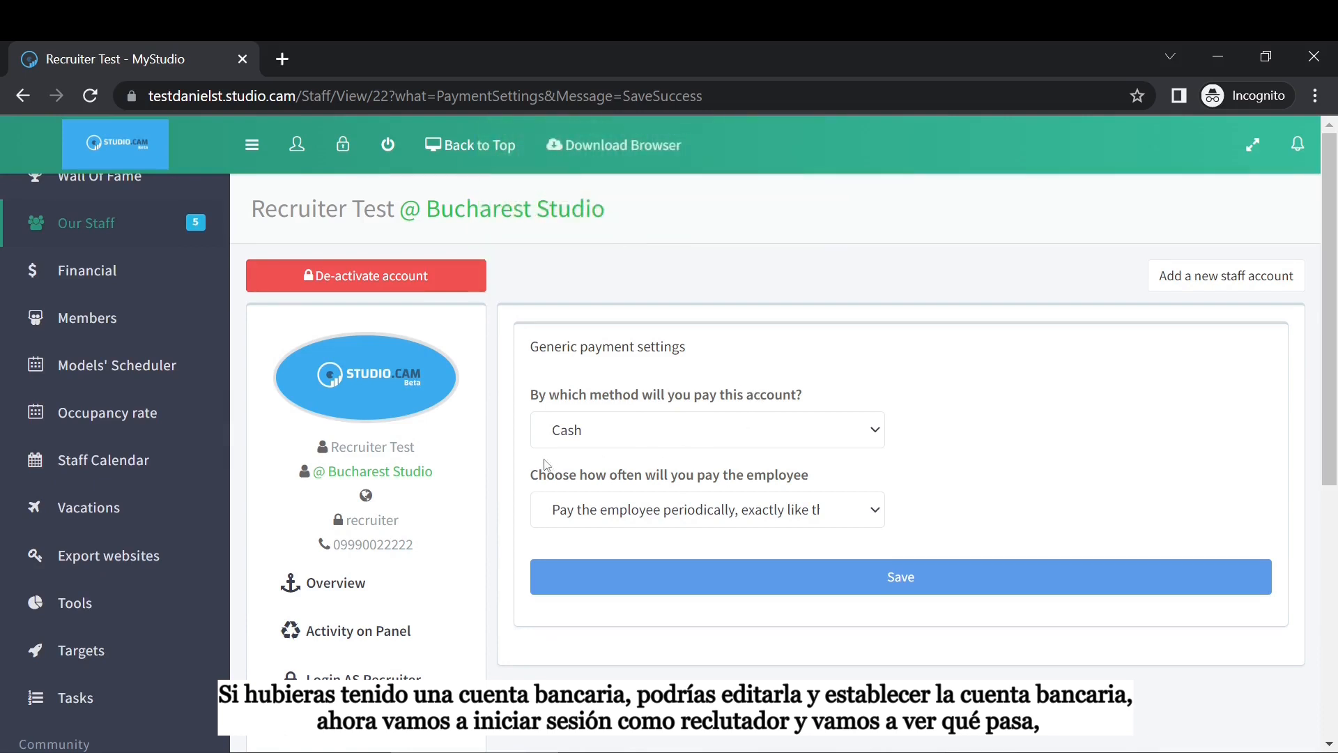
scroll(546, 465, "down", 1)
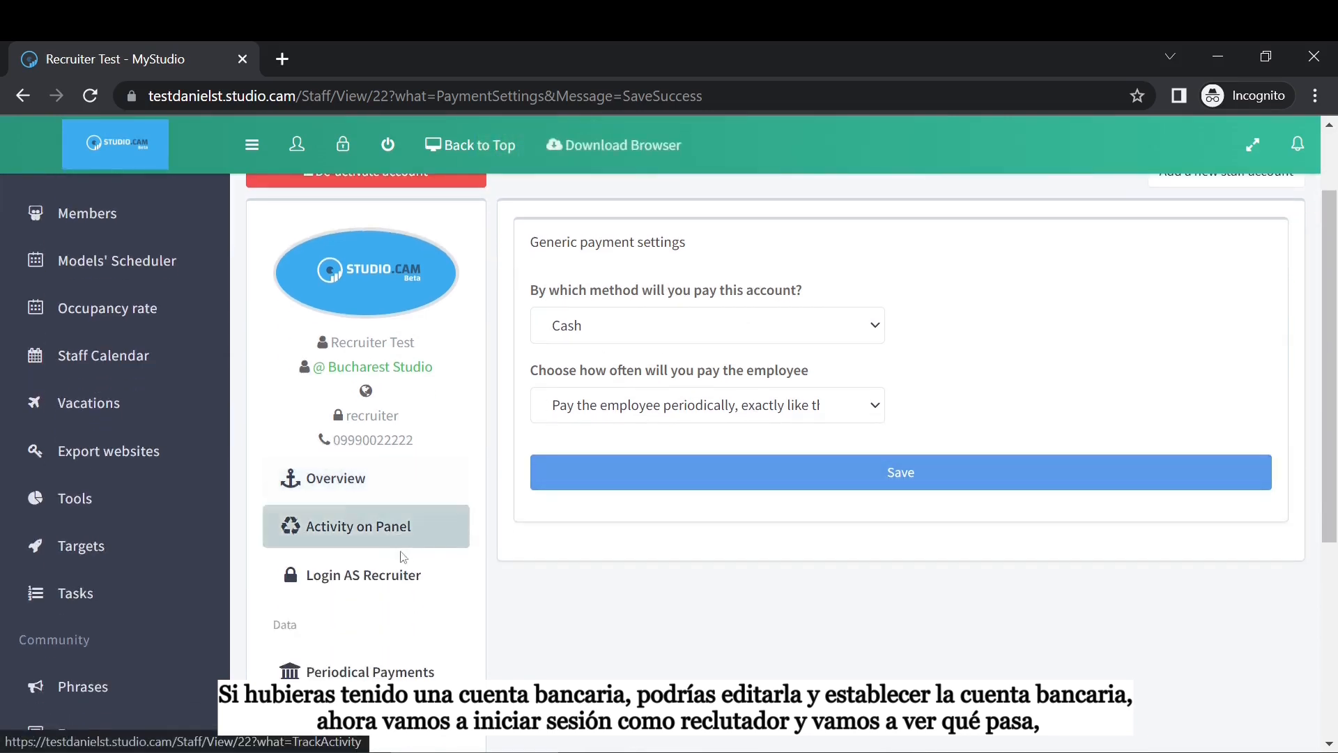
Log in as the recruiter and accept the GDPR user terms.
left_click(390, 574)
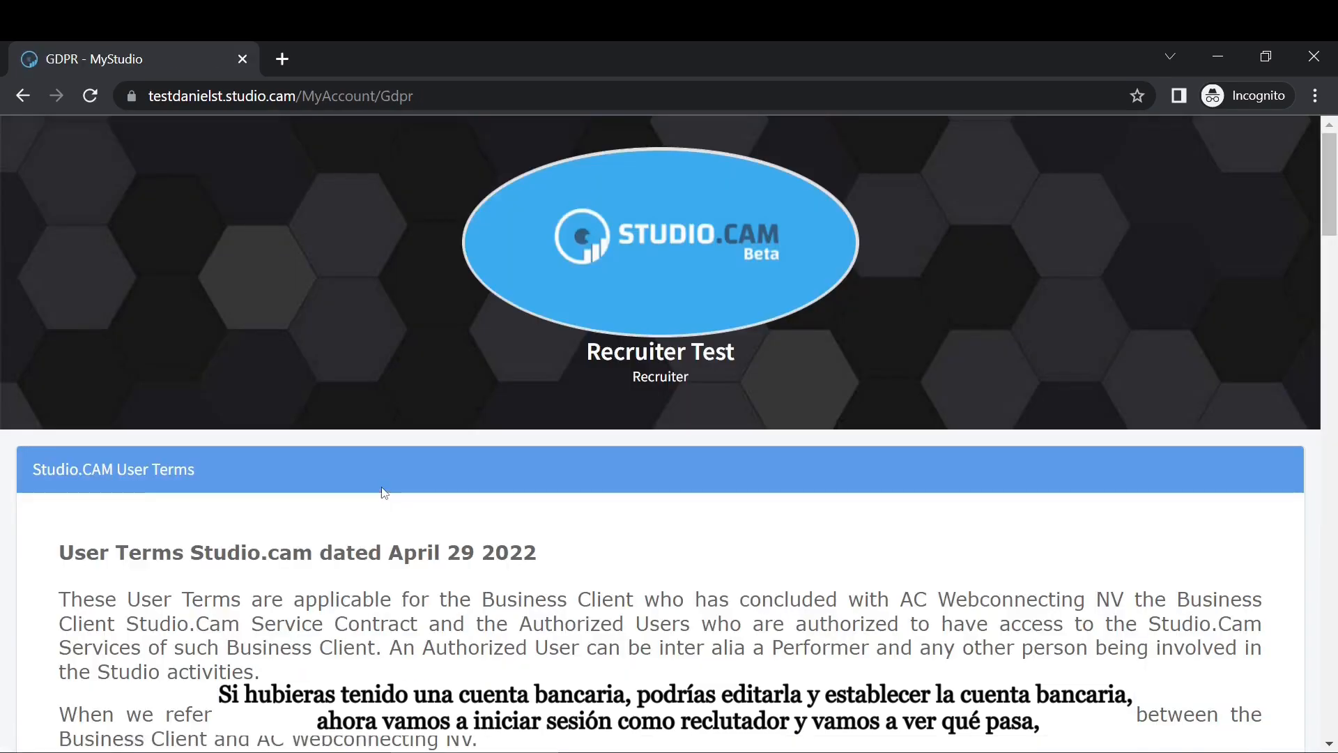
scroll(383, 493, "down", 1)
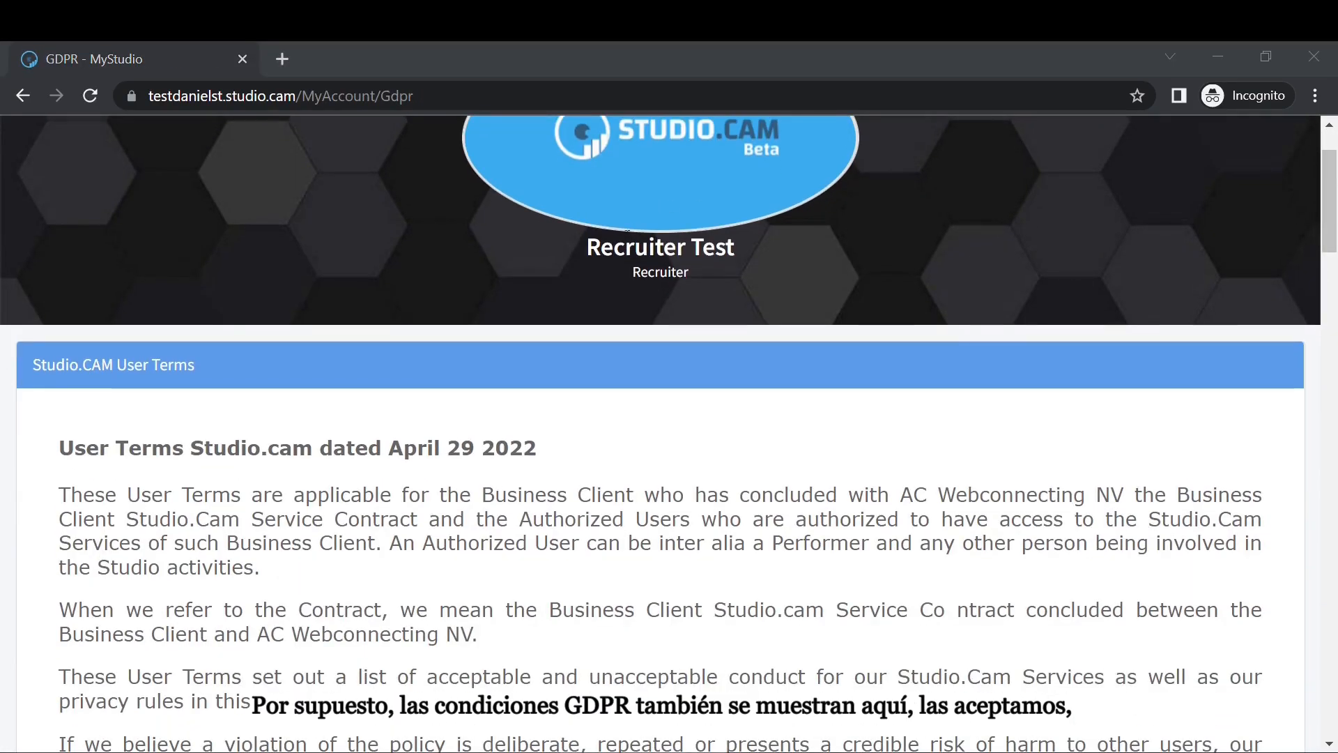
scroll(651, 376, "down", 20)
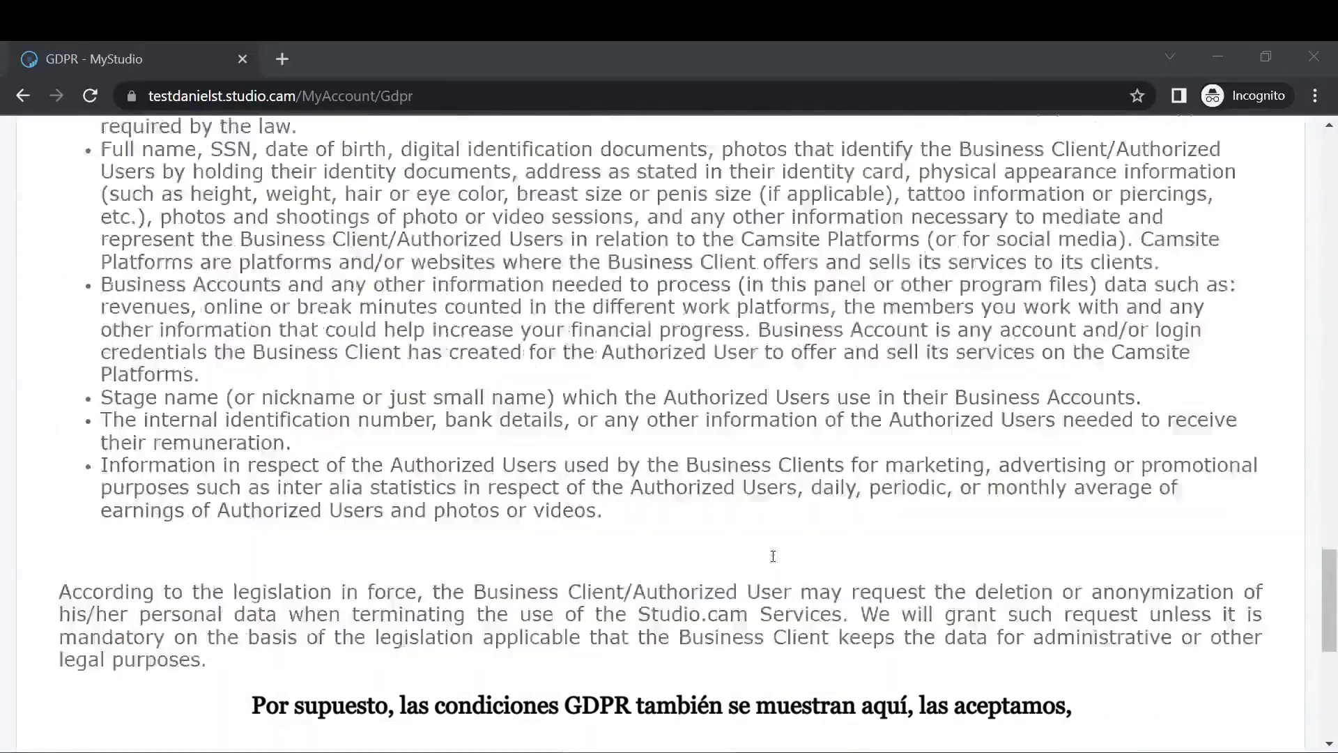
scroll(773, 555, "down", 7)
left_click(873, 584)
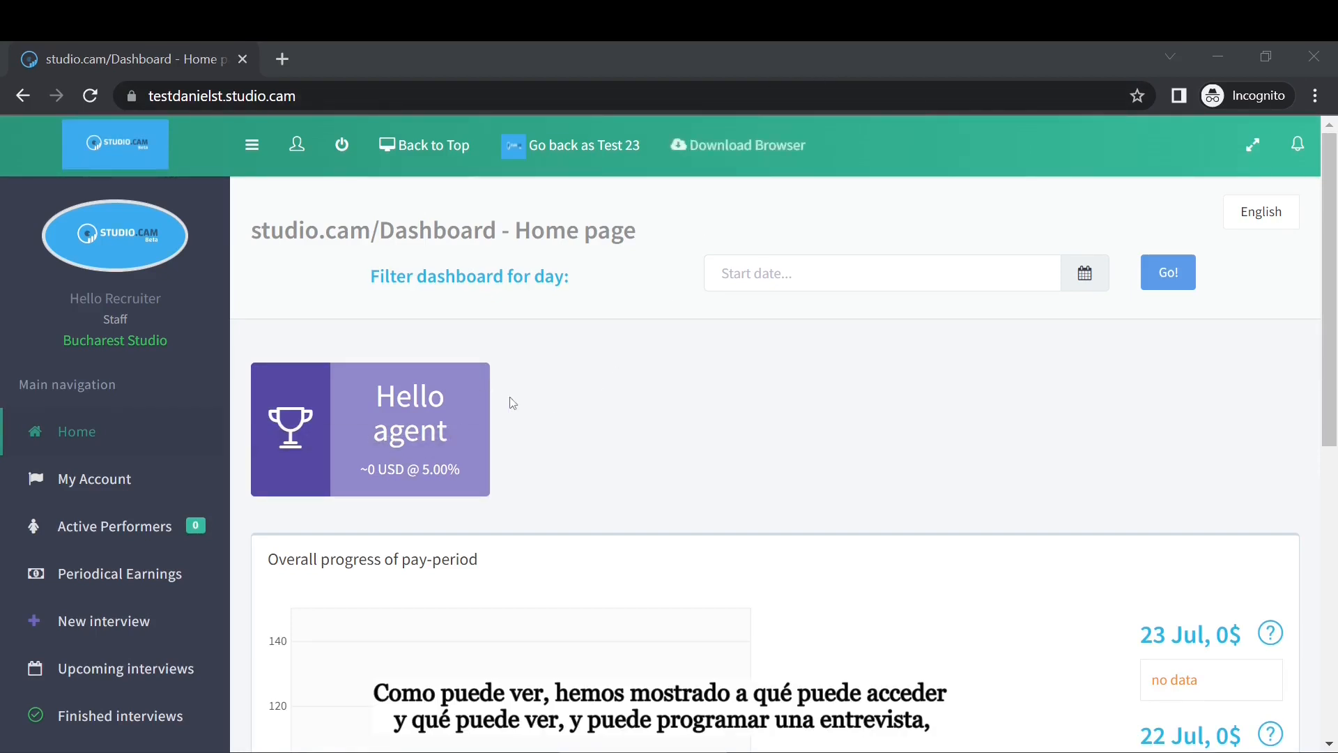
scroll(530, 435, "down", 3)
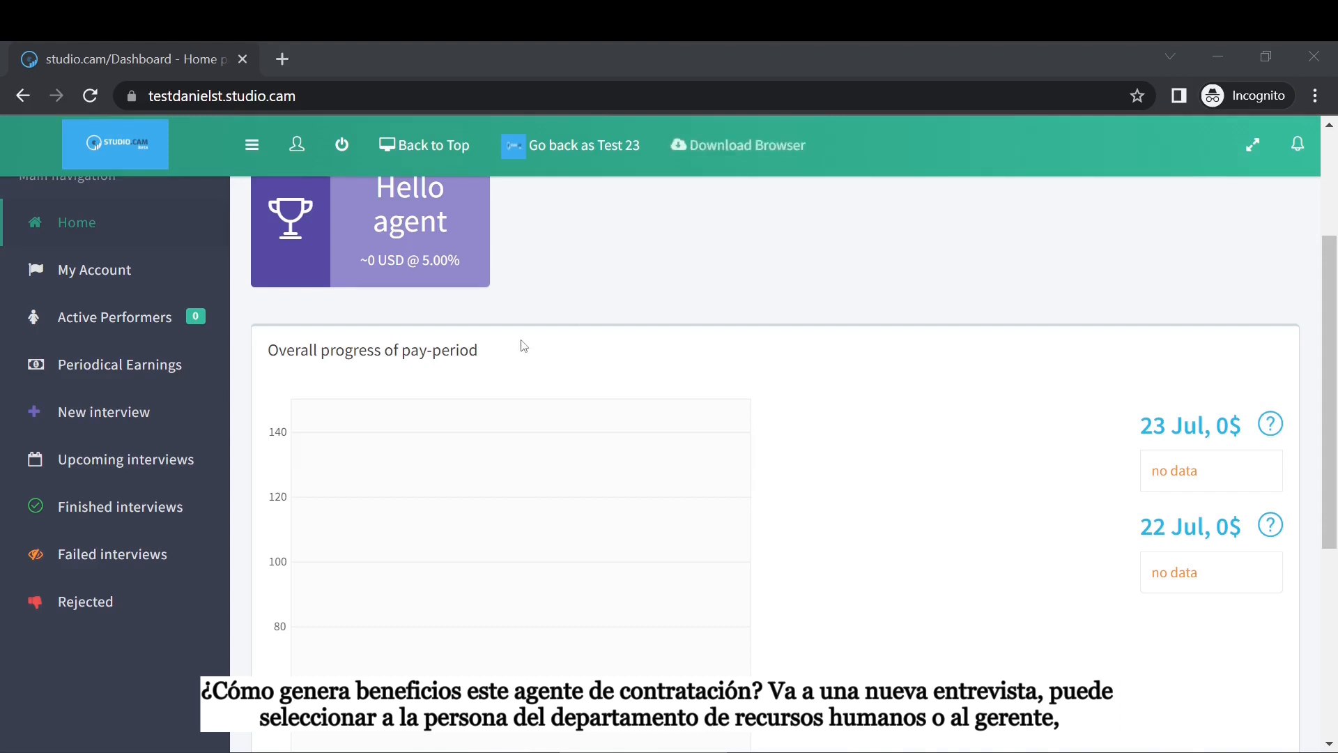
Start a new interview and enter the applicant's e-mail, phone number and first name.
left_click(119, 426)
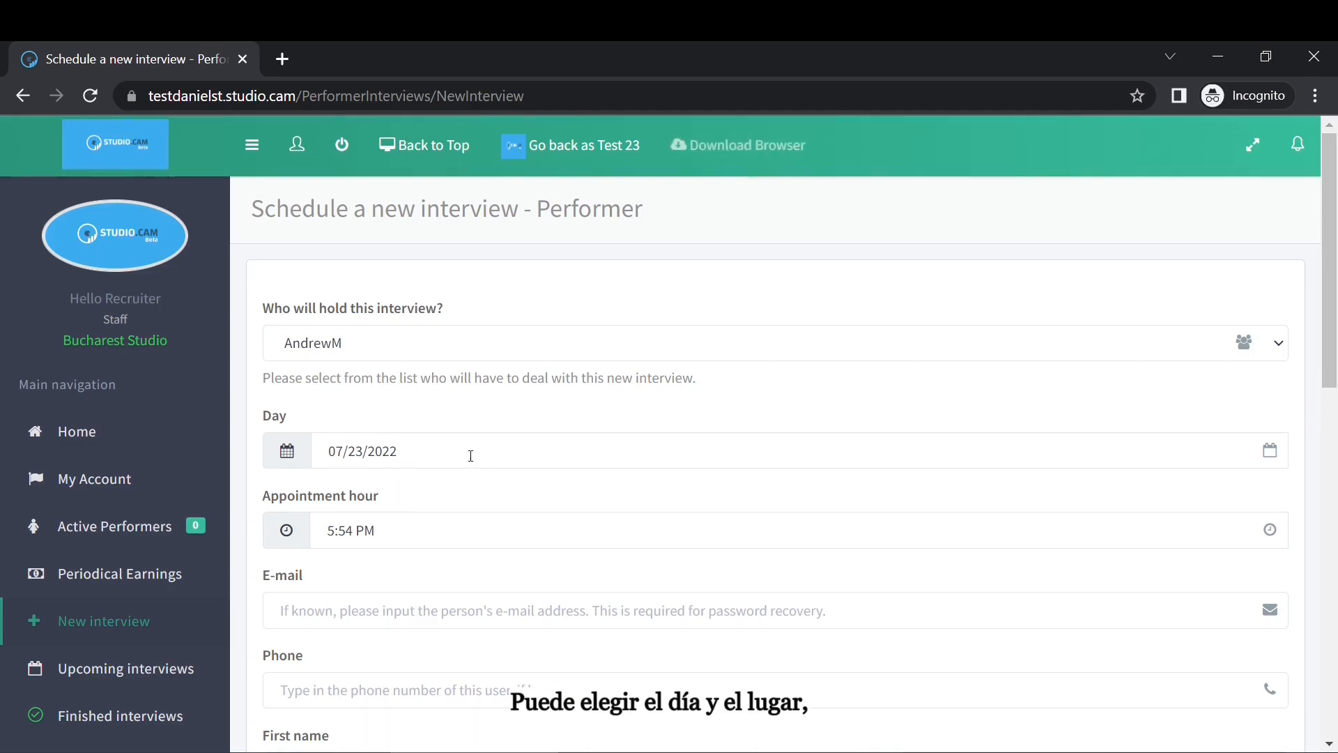
scroll(471, 456, "down", 1)
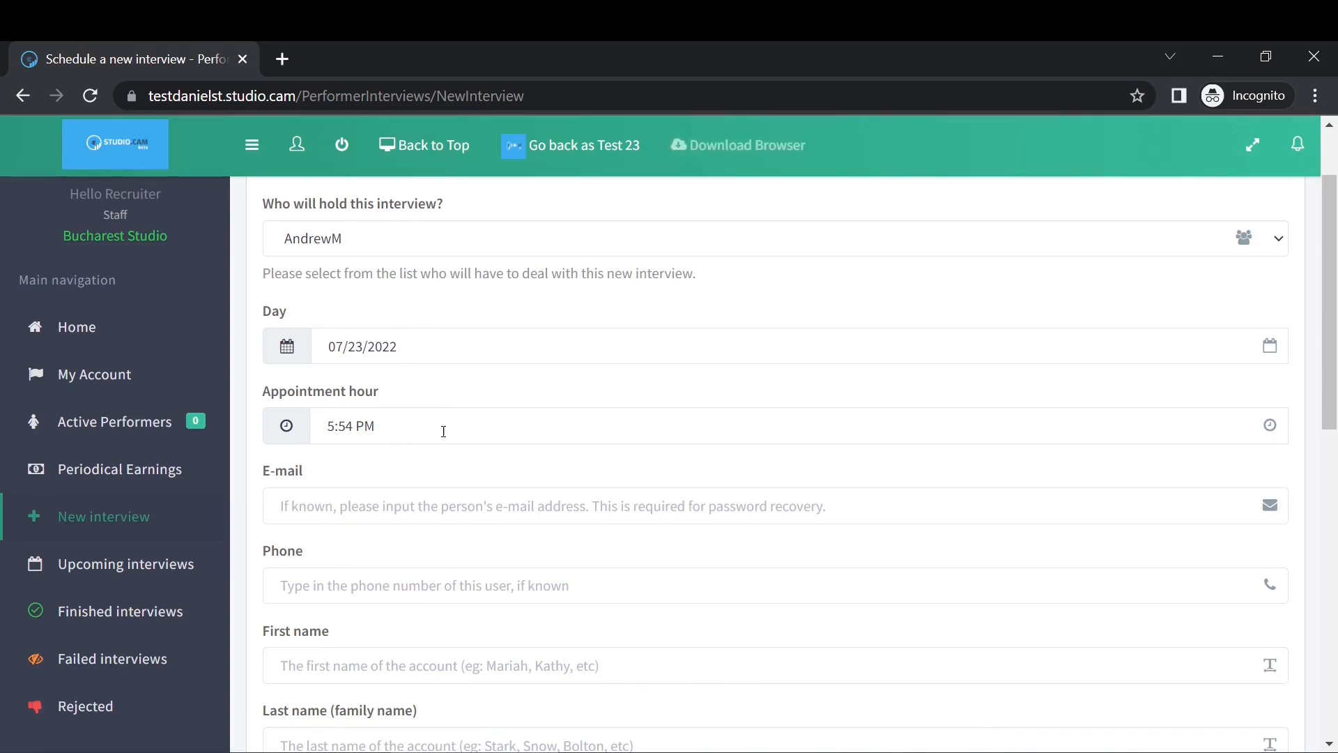
left_click(389, 501)
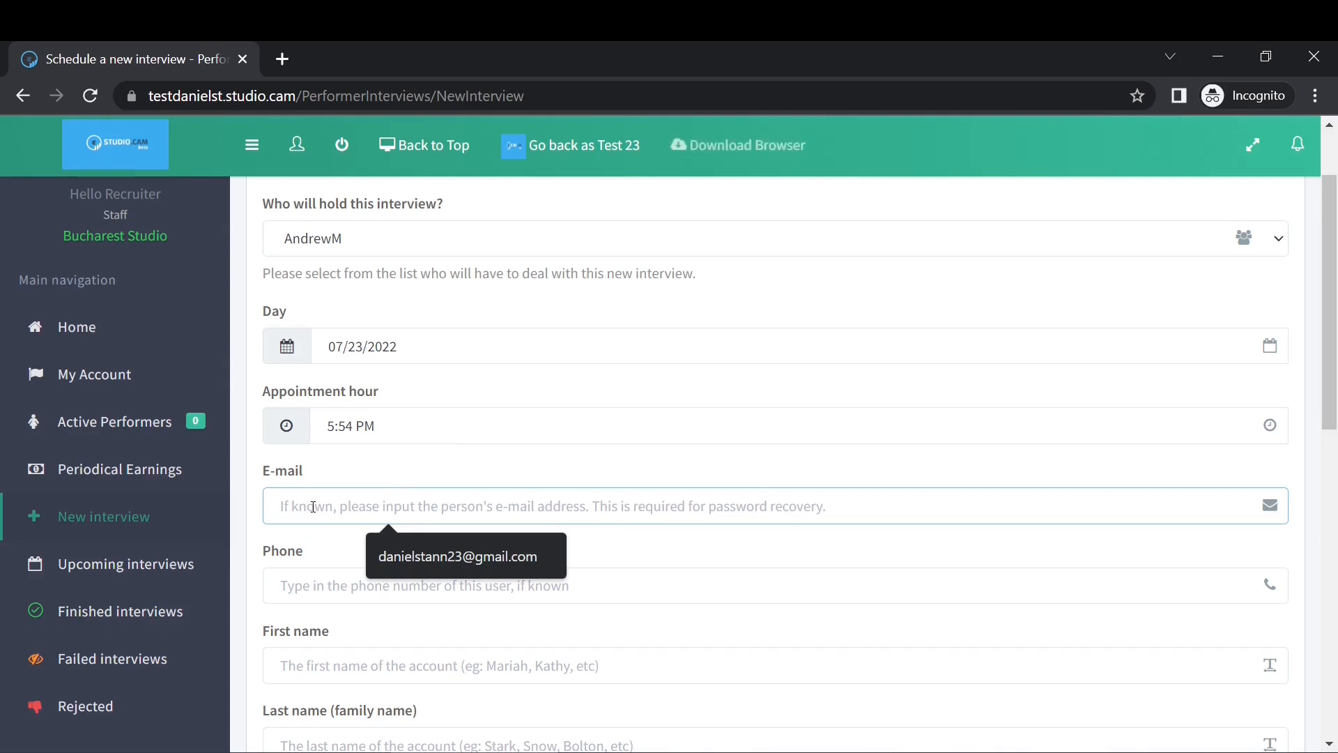
key("Escape")
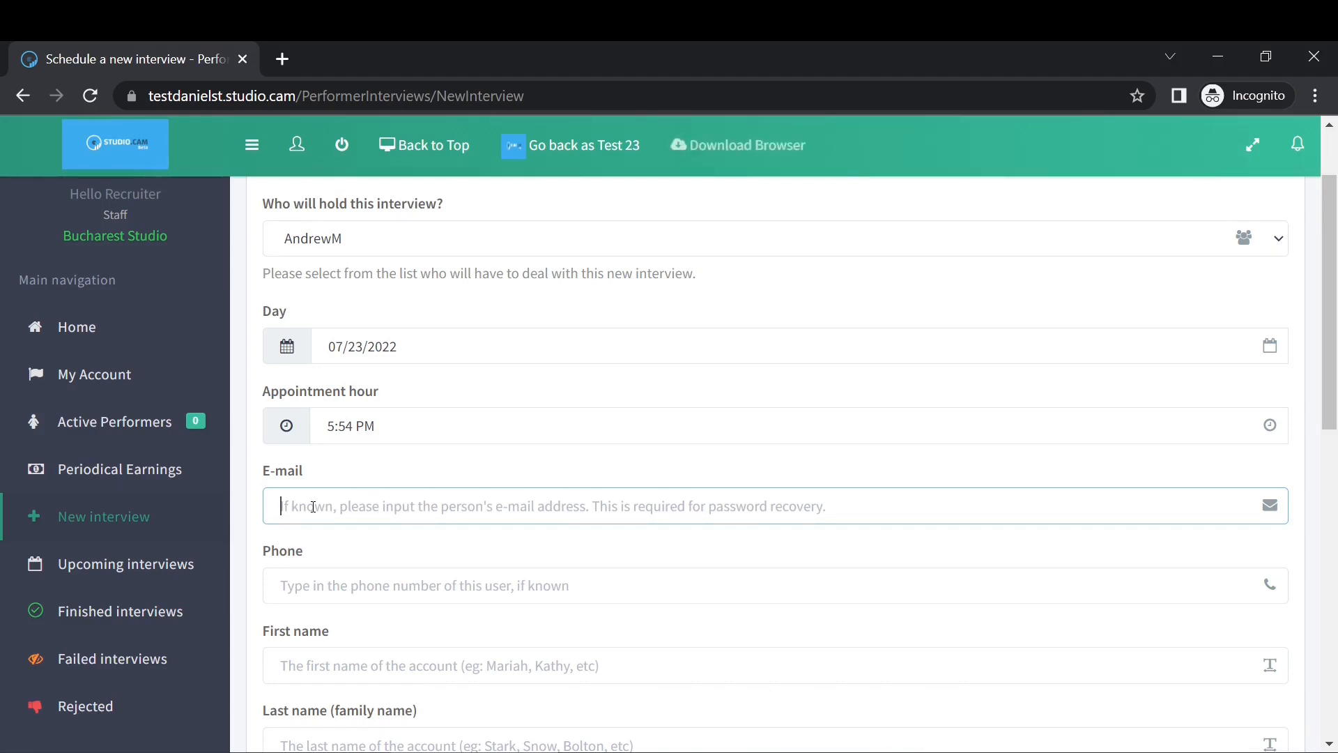
type("test@")
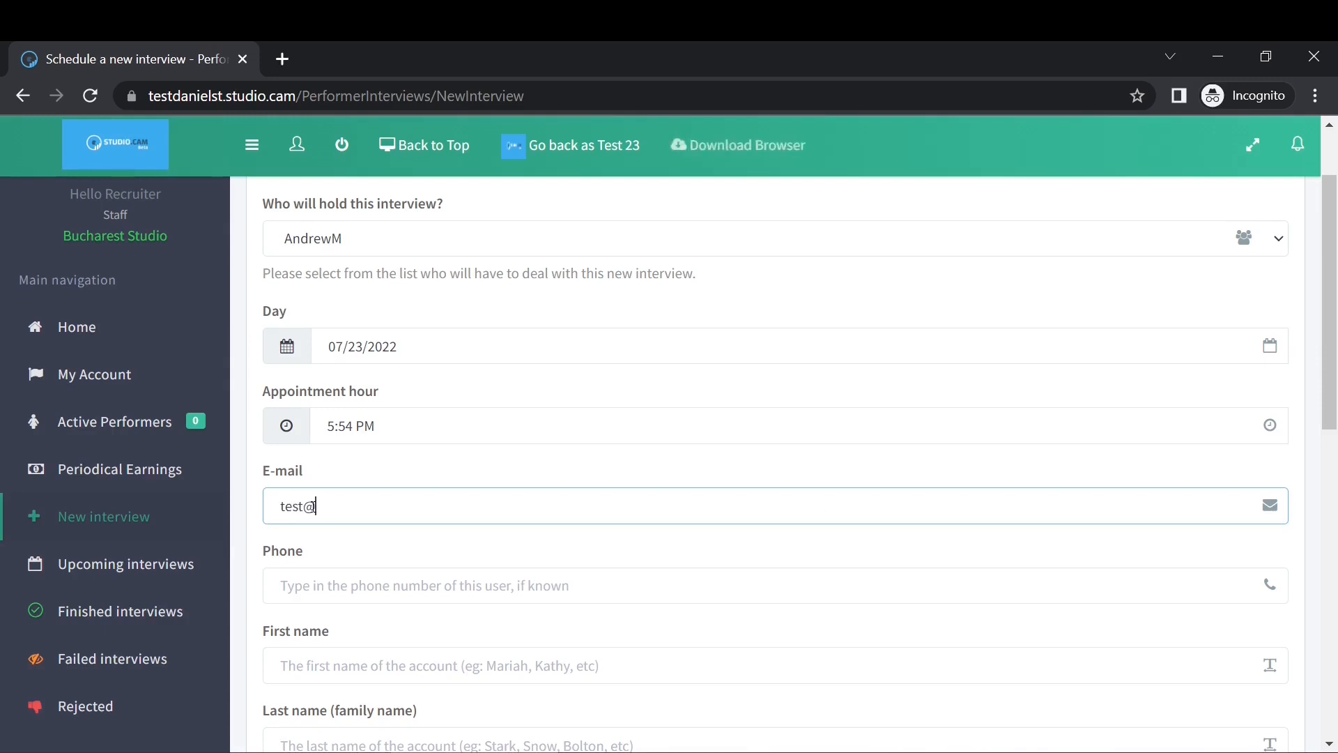
type("test.cam")
left_click(328, 583)
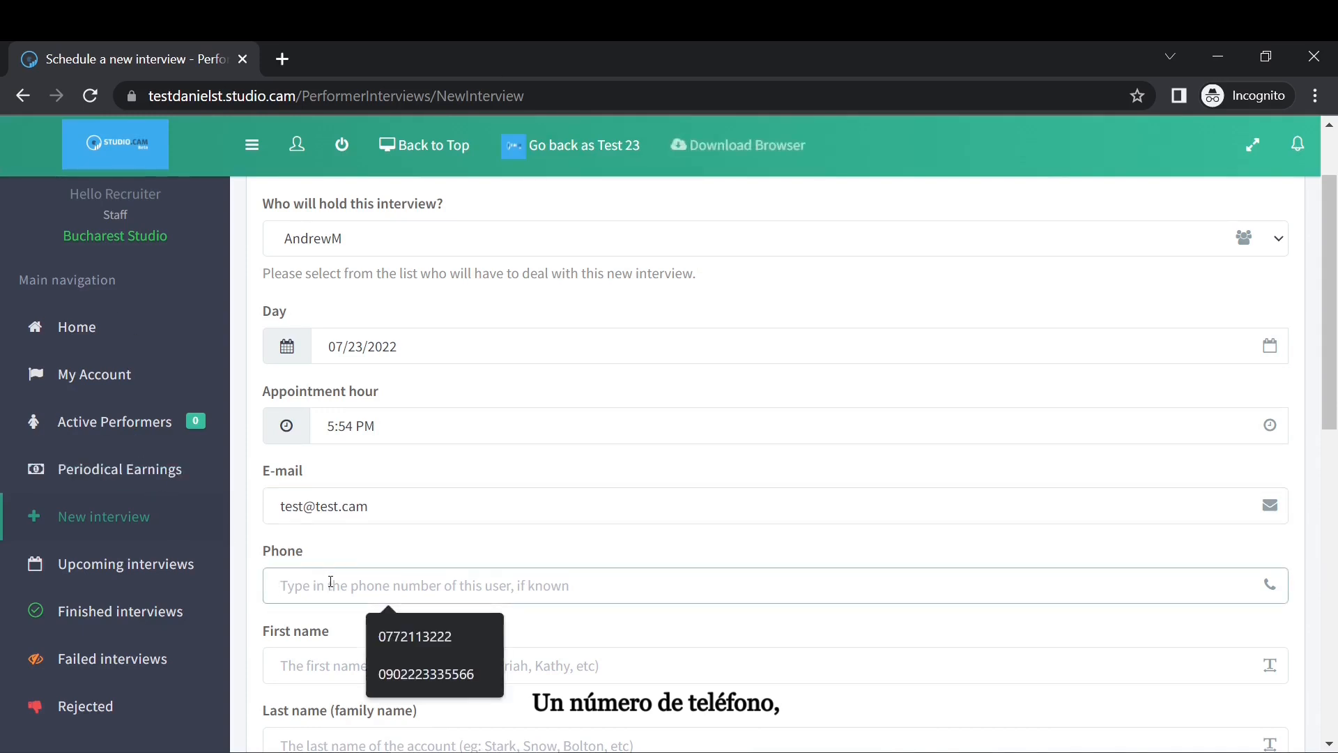
type("54357690")
left_click(350, 654)
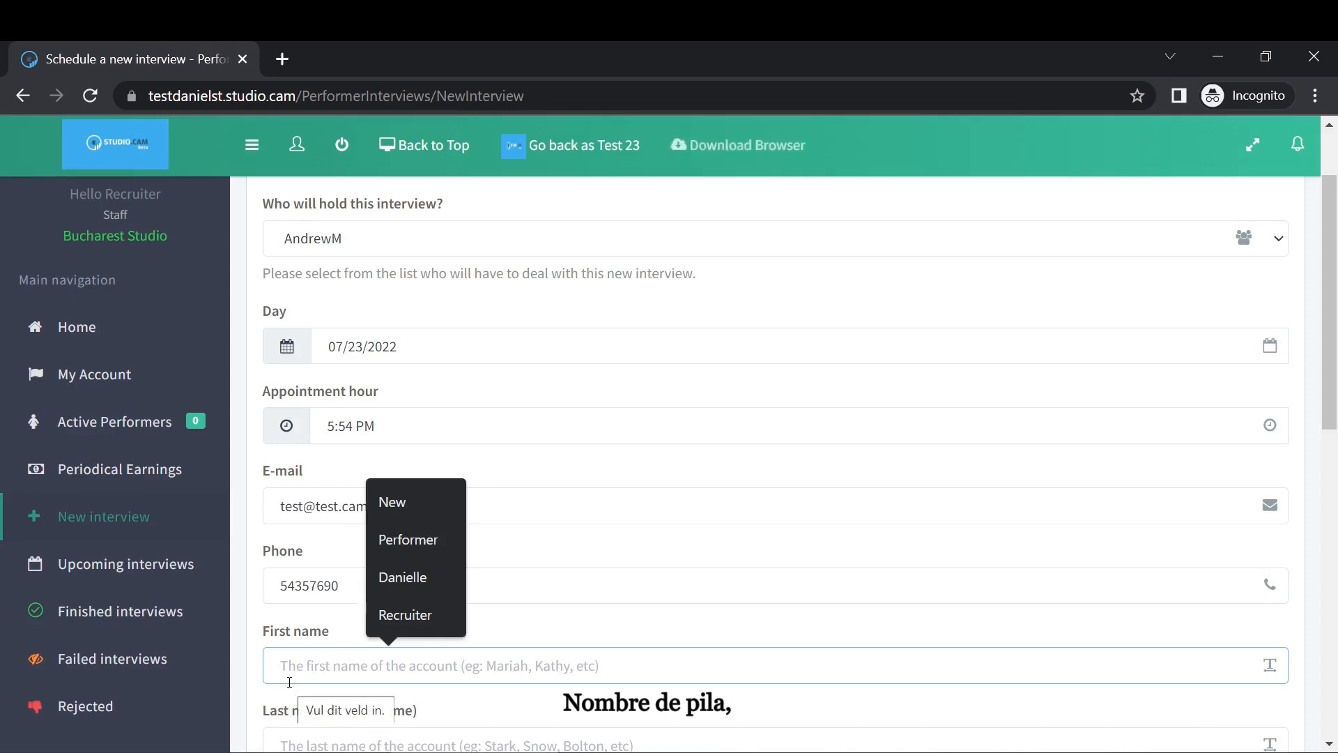
type("Model")
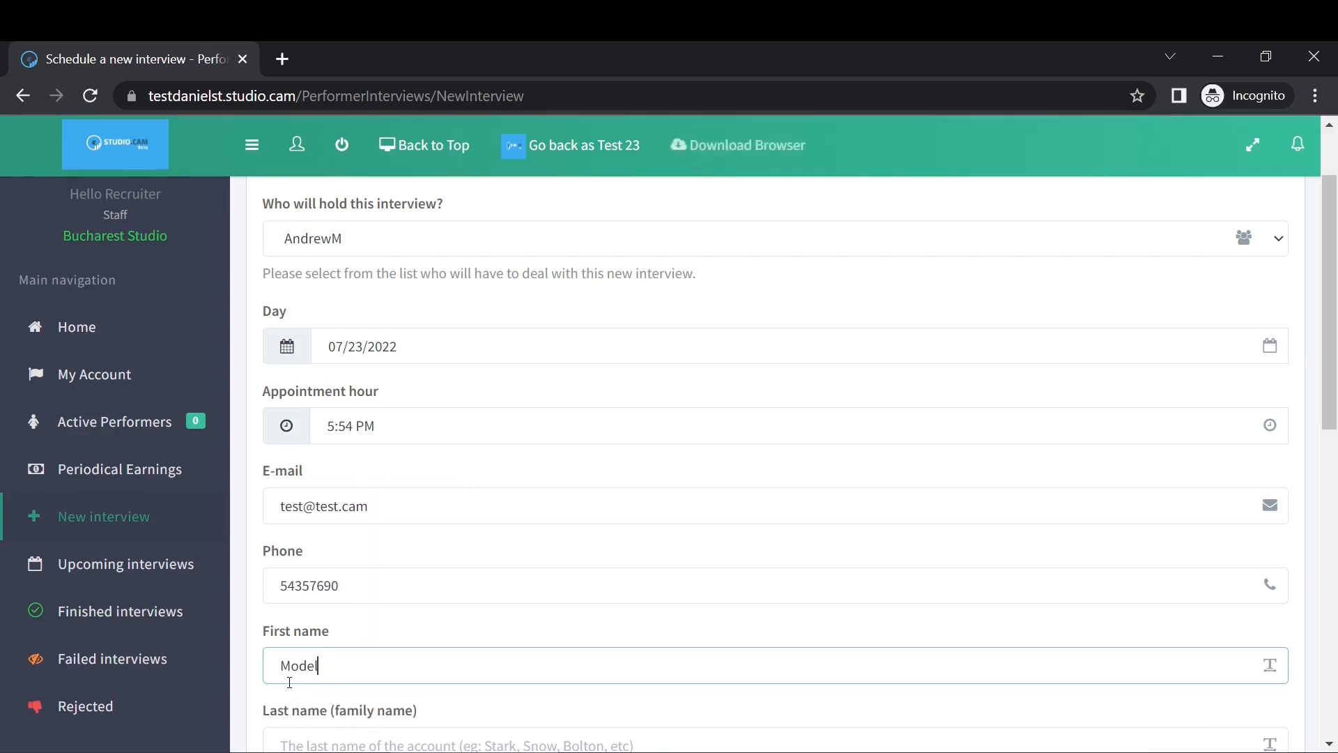
Add the last name, keep the Bucharest Studio recruiter as referrer and non-adult No, then submit.
scroll(545, 415, "down", 3)
left_click(322, 525)
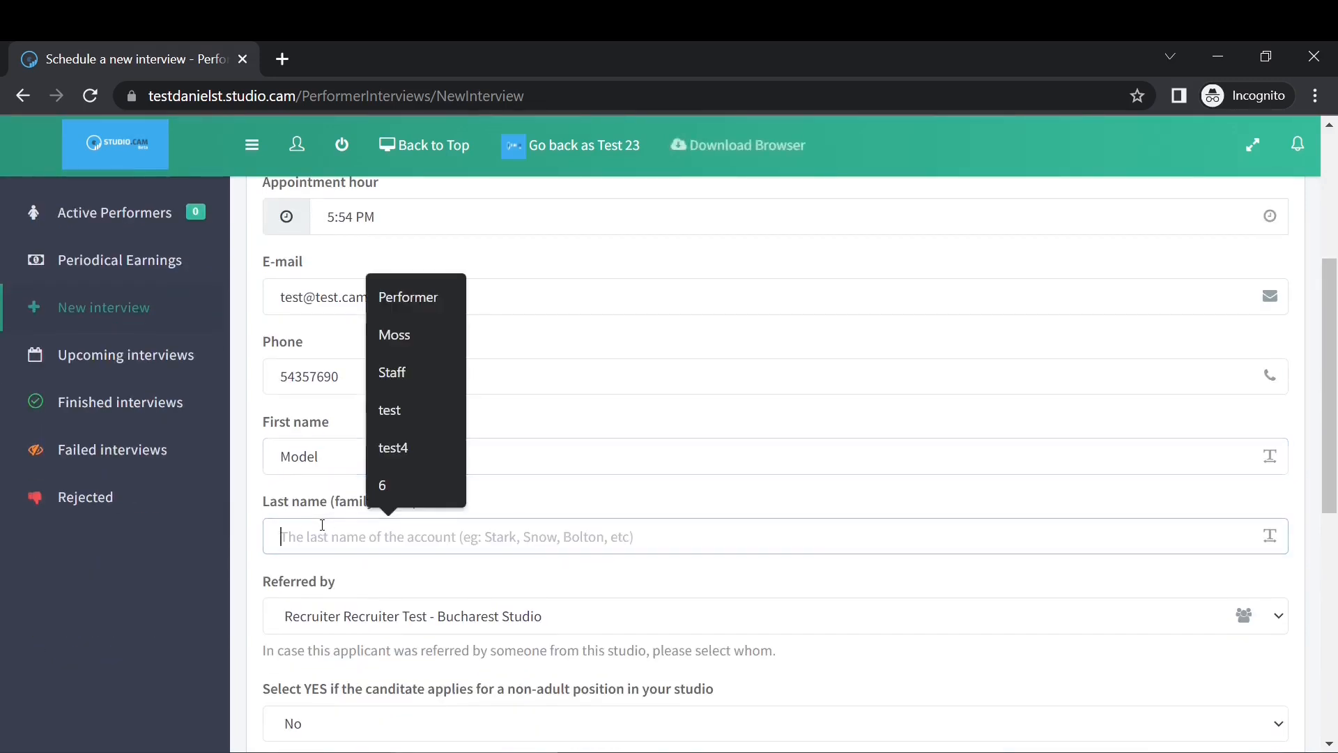
type("N")
key("BackSpace")
type("New")
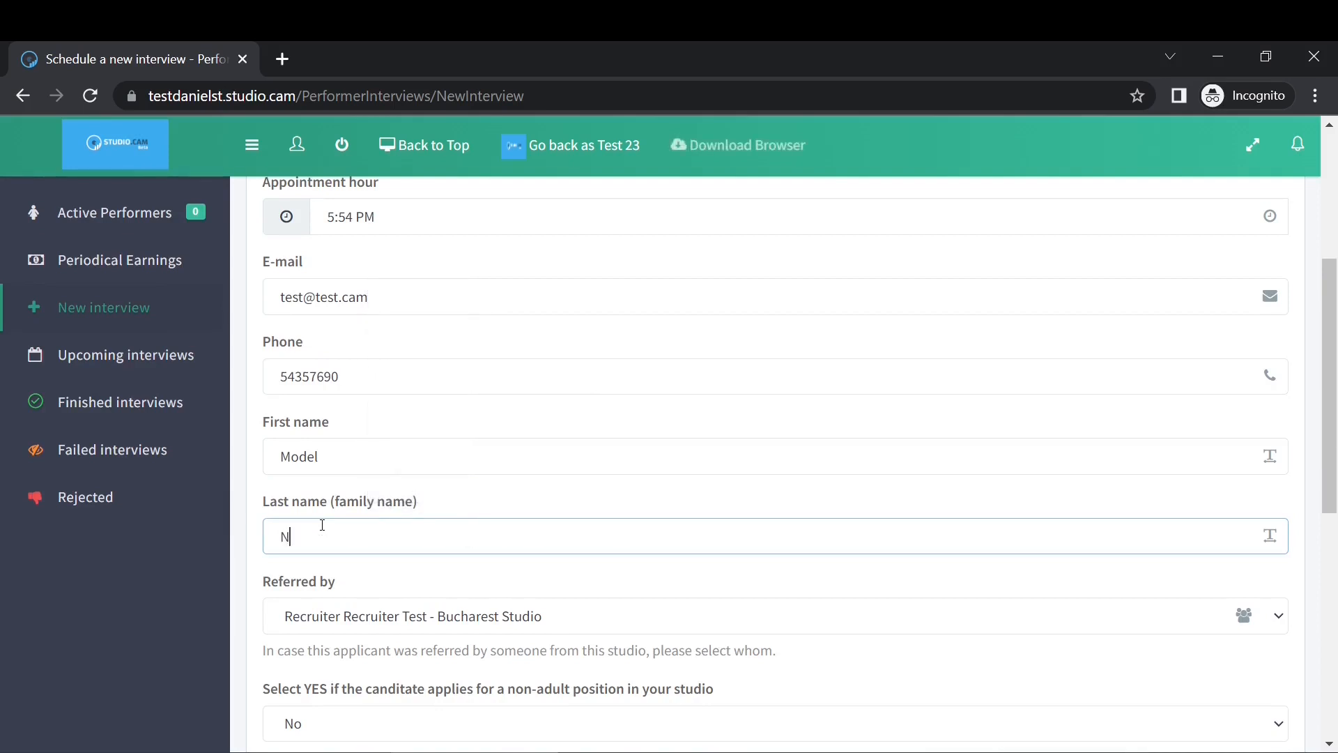
left_click(504, 624)
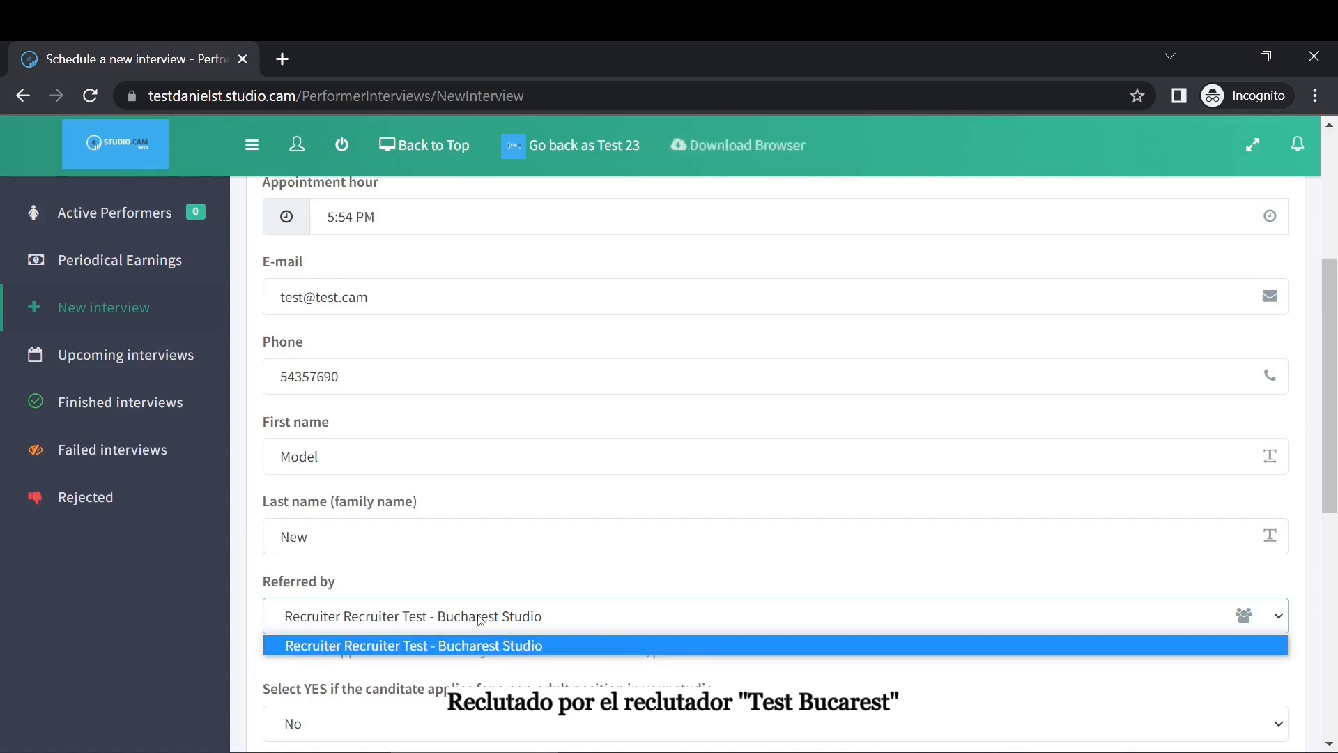
left_click(472, 619)
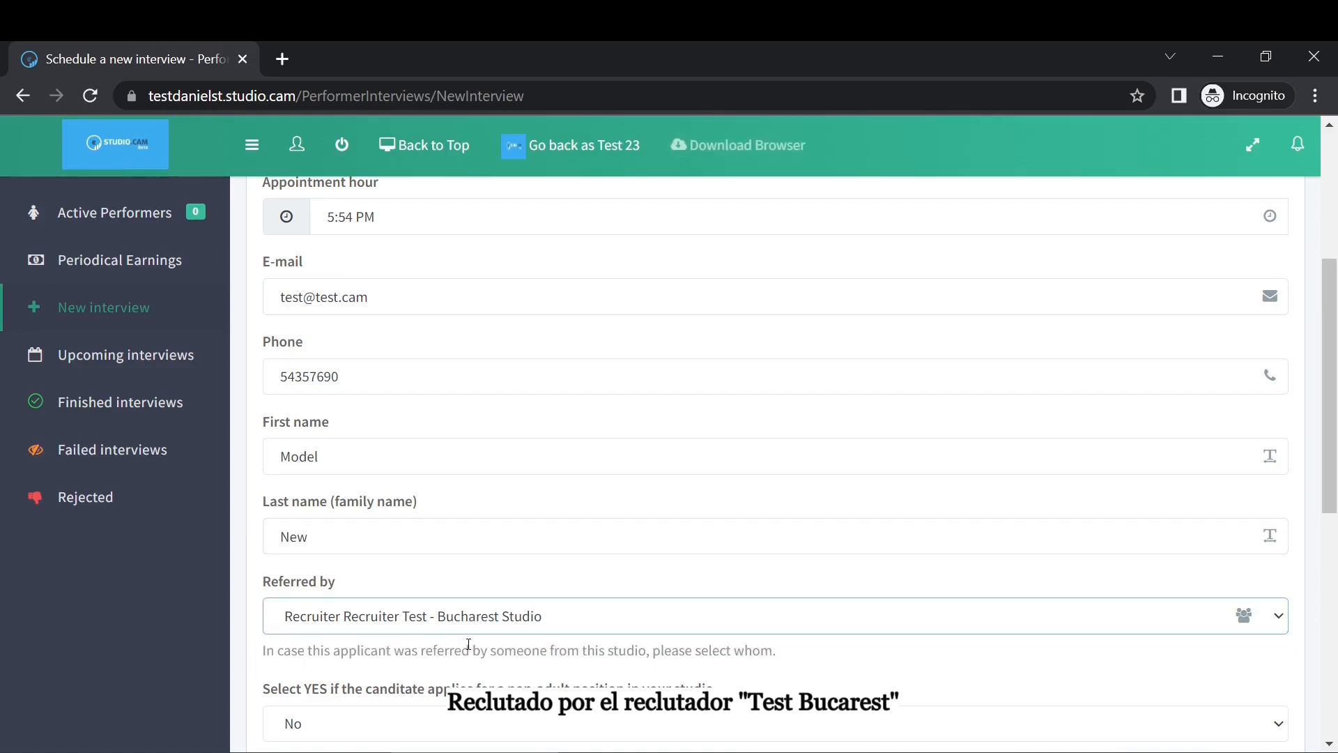
scroll(469, 644, "down", 5)
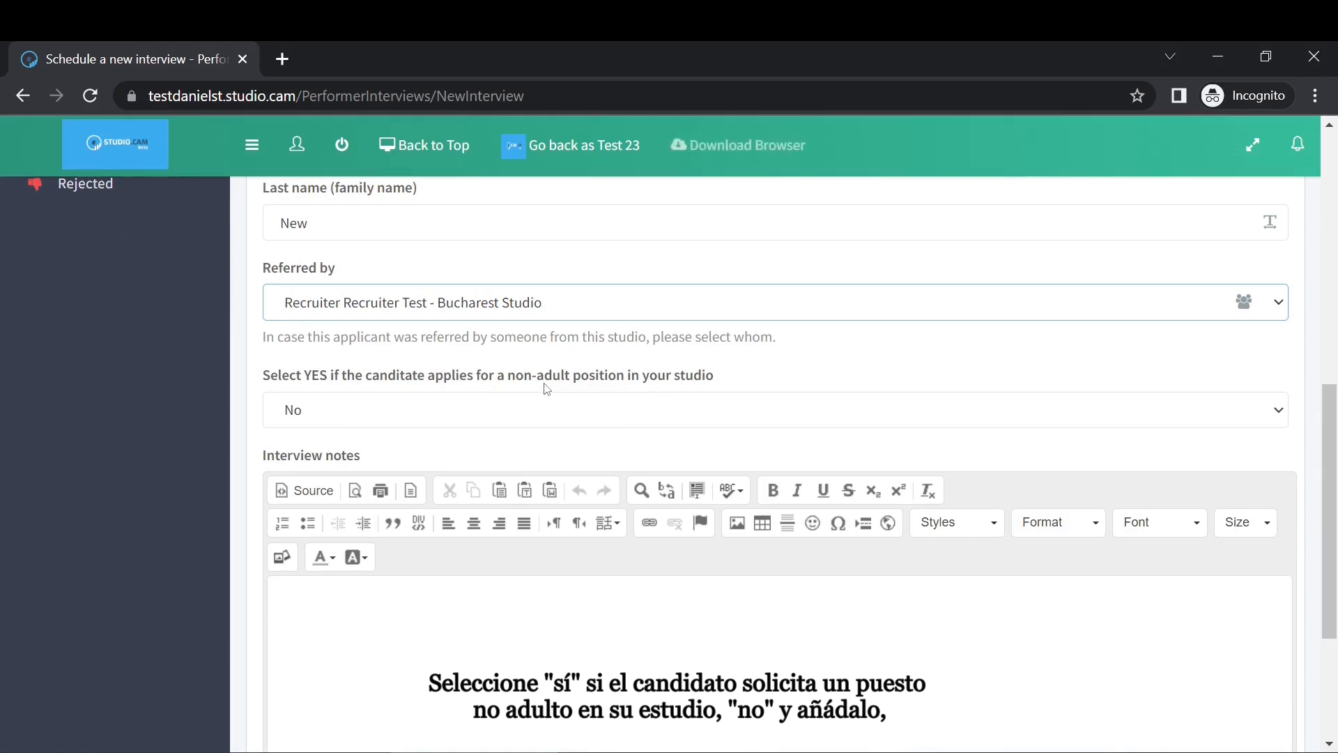
left_click(473, 410)
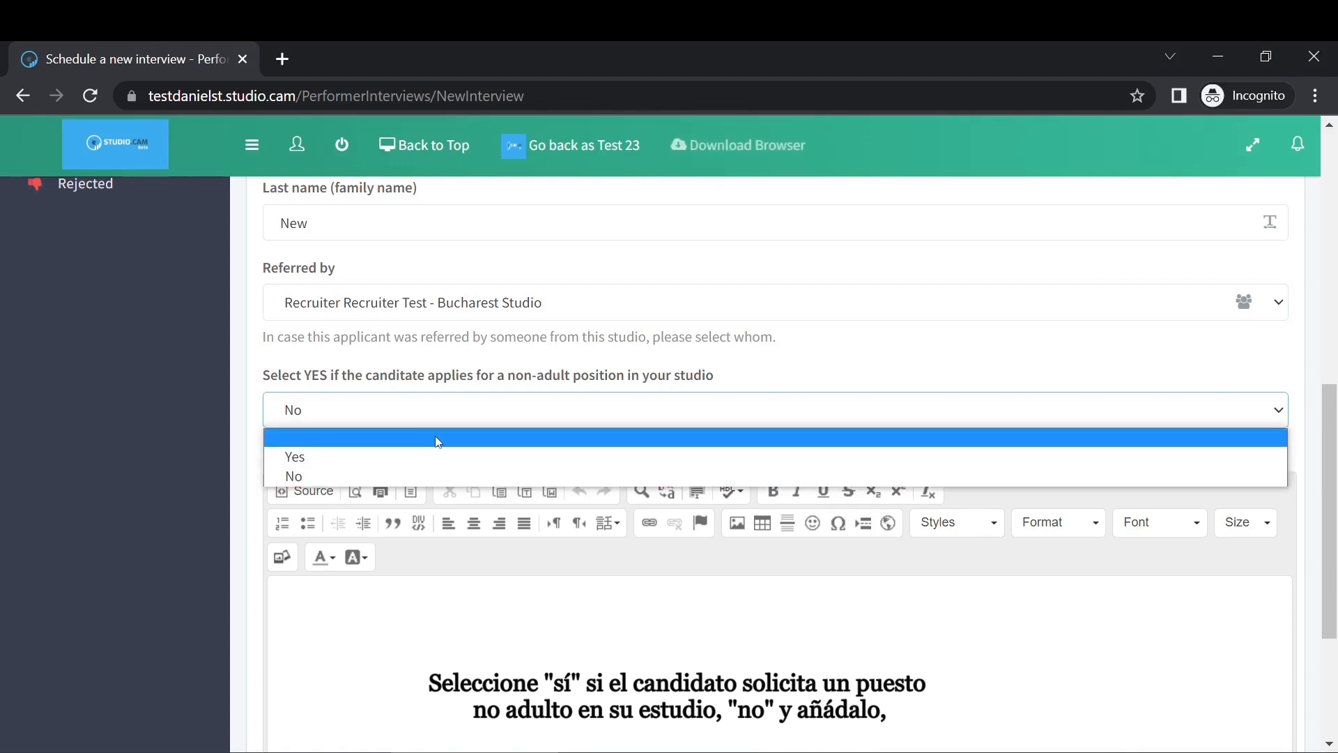
left_click(383, 474)
scroll(398, 492, "down", 4)
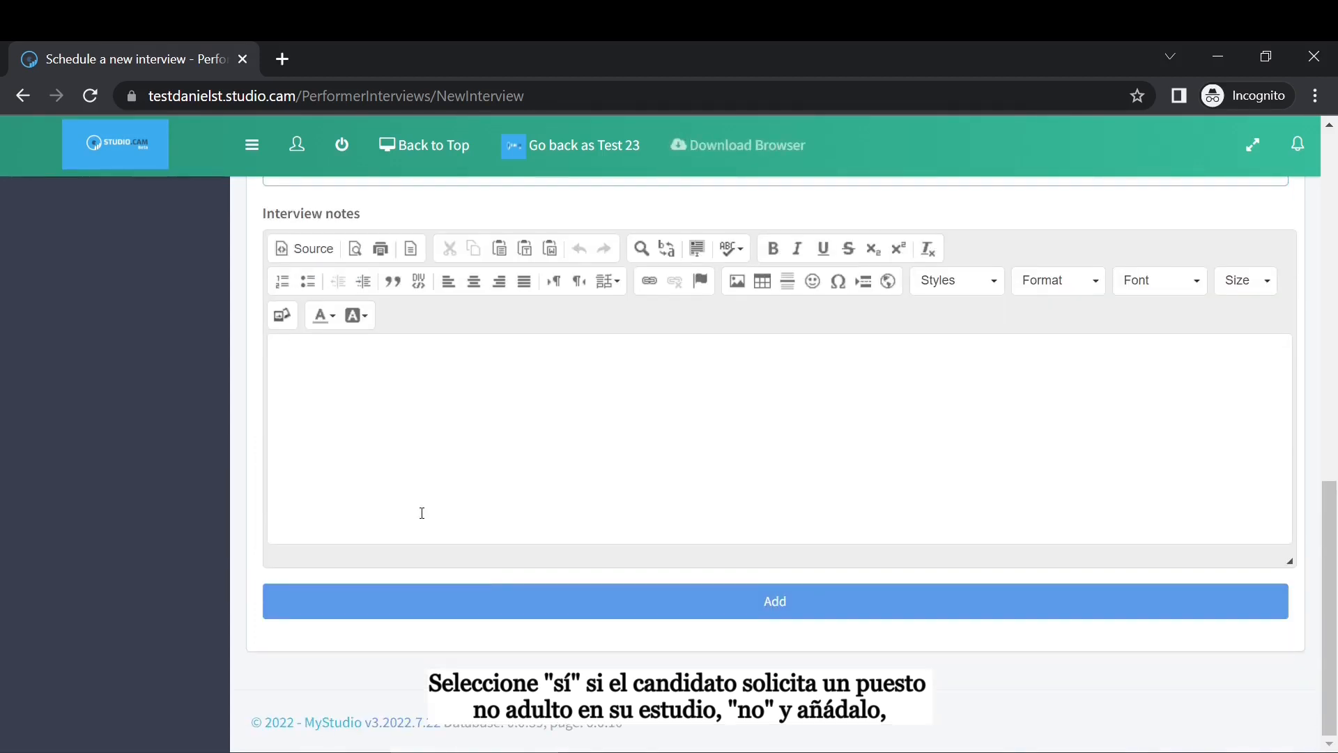
left_click(687, 613)
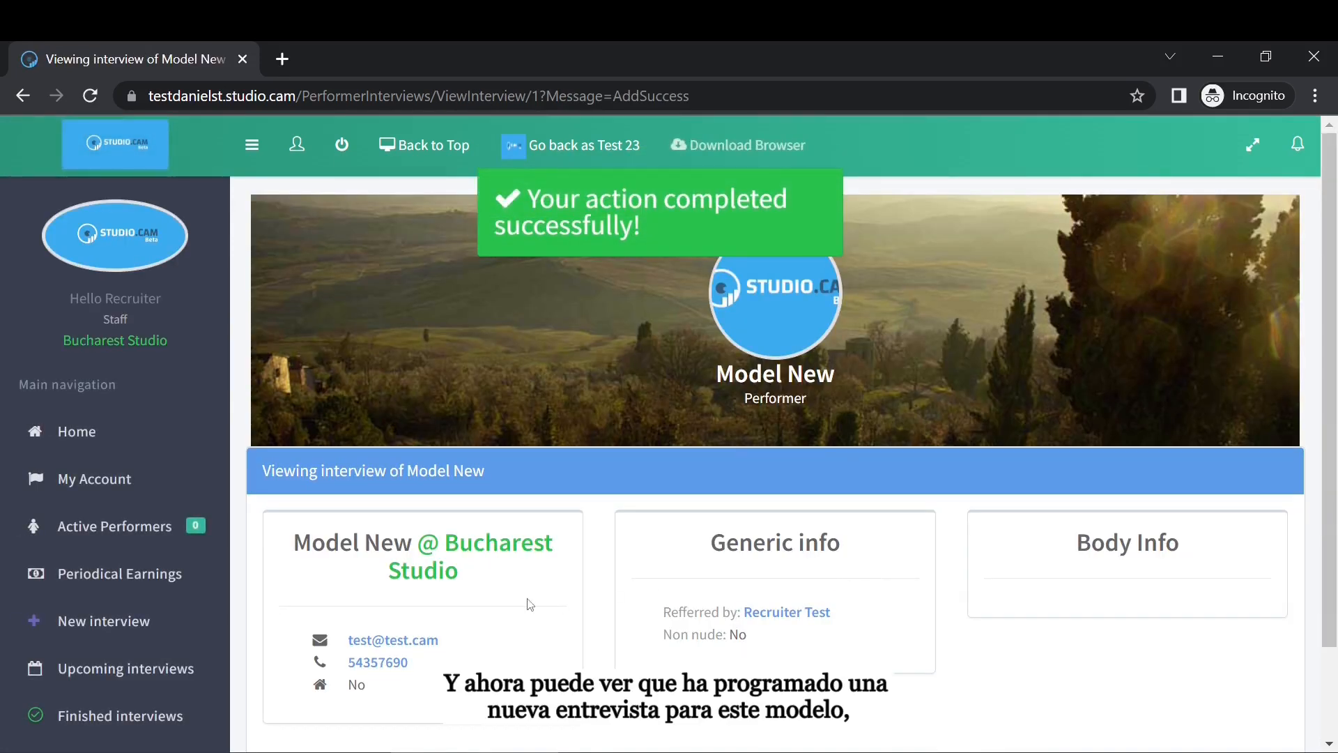
View Upcoming interviews, then go back to the studio owner account.
scroll(377, 571, "down", 3)
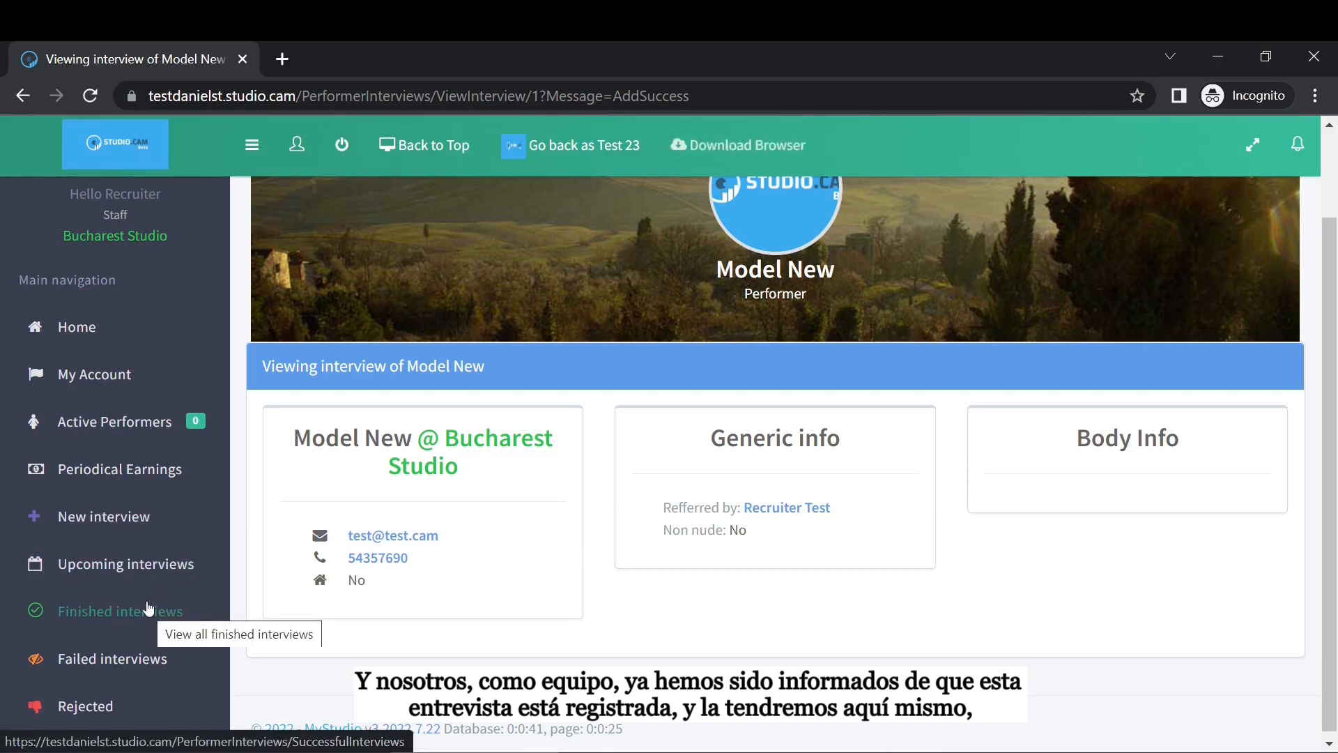
left_click(165, 575)
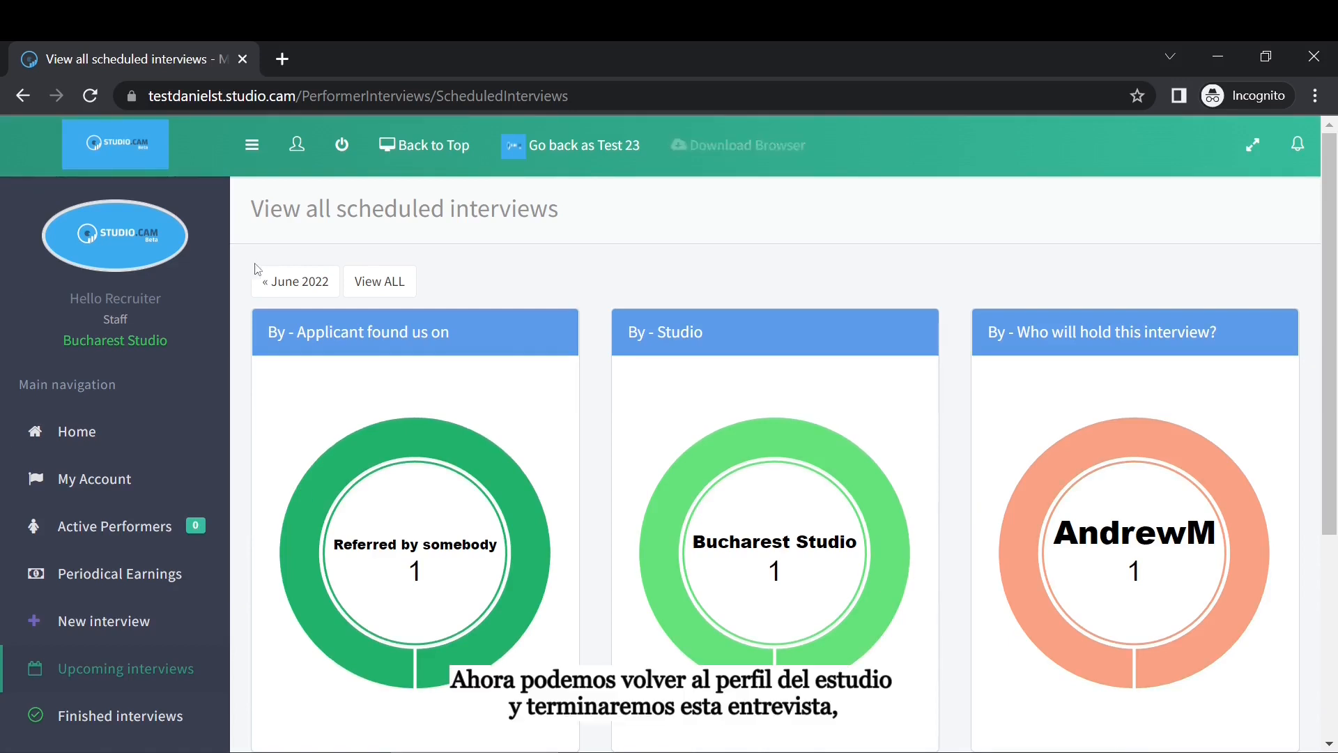
left_click(597, 146)
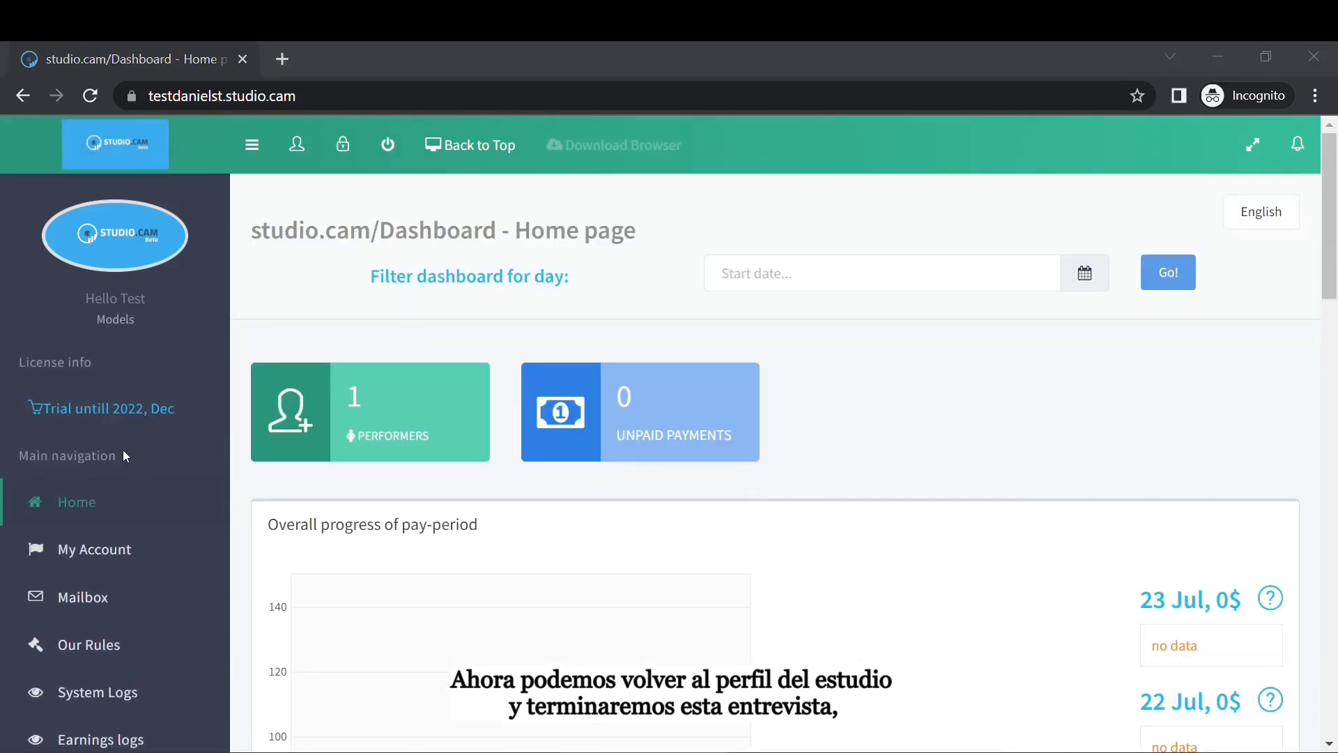
Go to Our Performers > Human Resources > Upcoming interviews and click Finish on the applicant's interview.
scroll(125, 449, "down", 3)
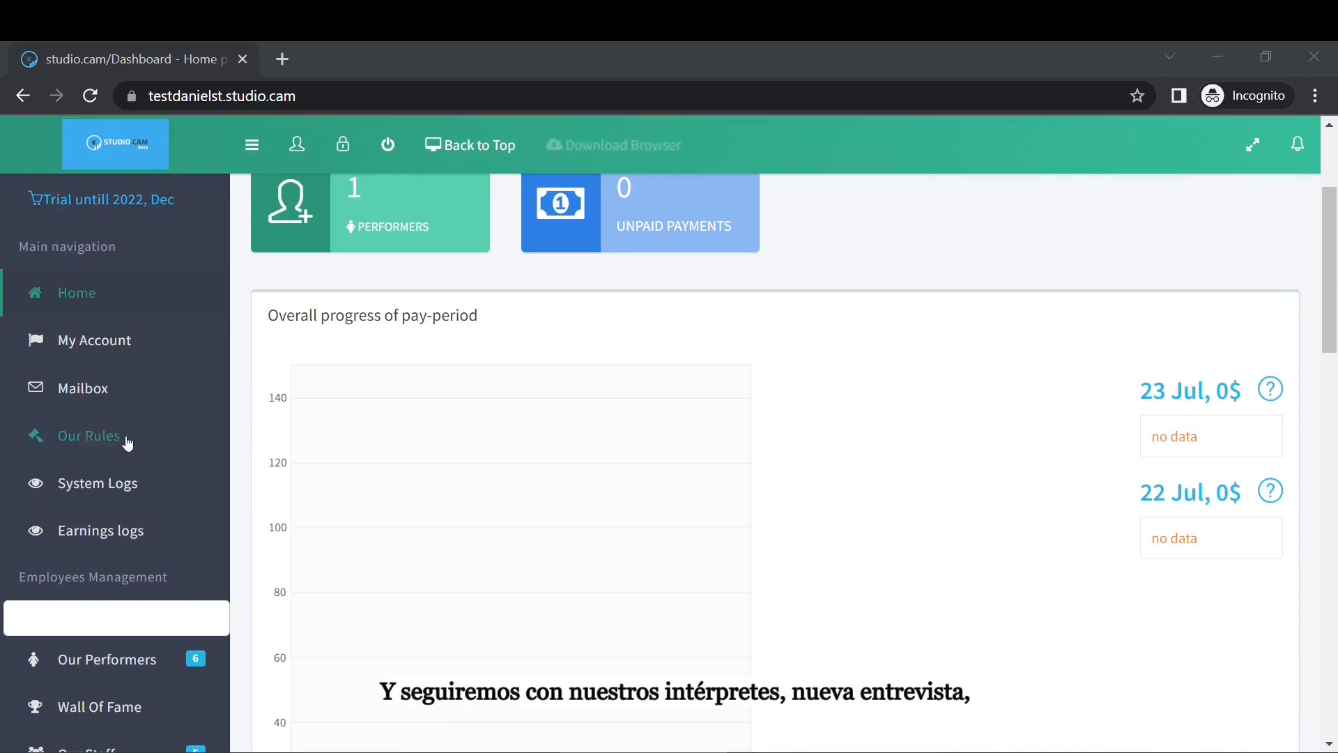
left_click(116, 658)
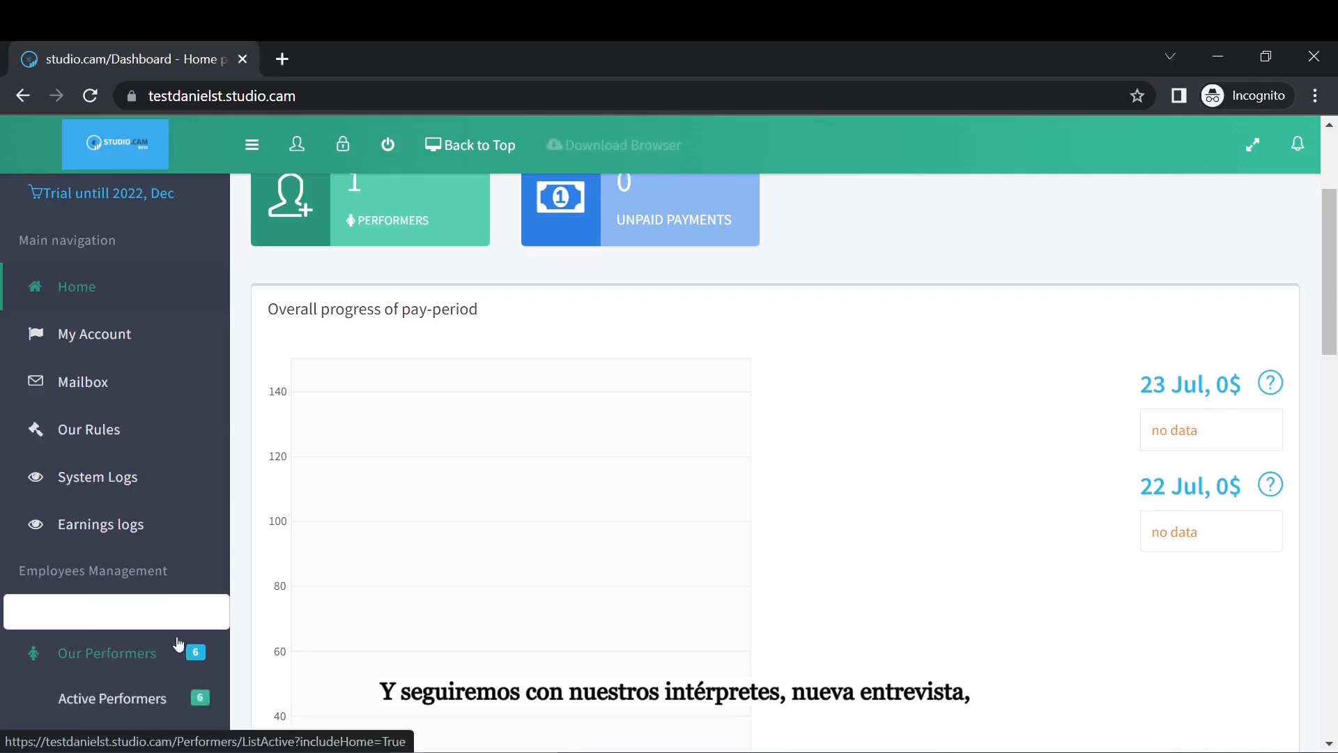
scroll(180, 648, "down", 3)
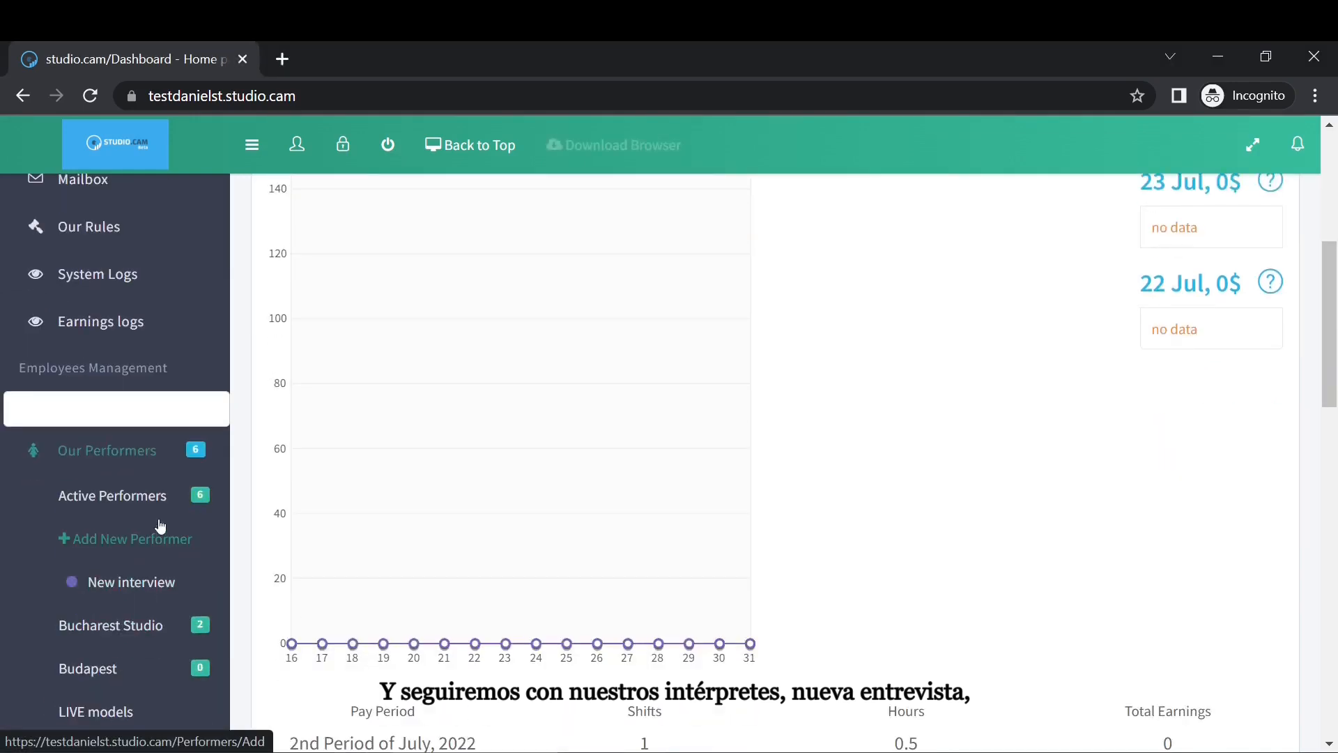
left_click(145, 584)
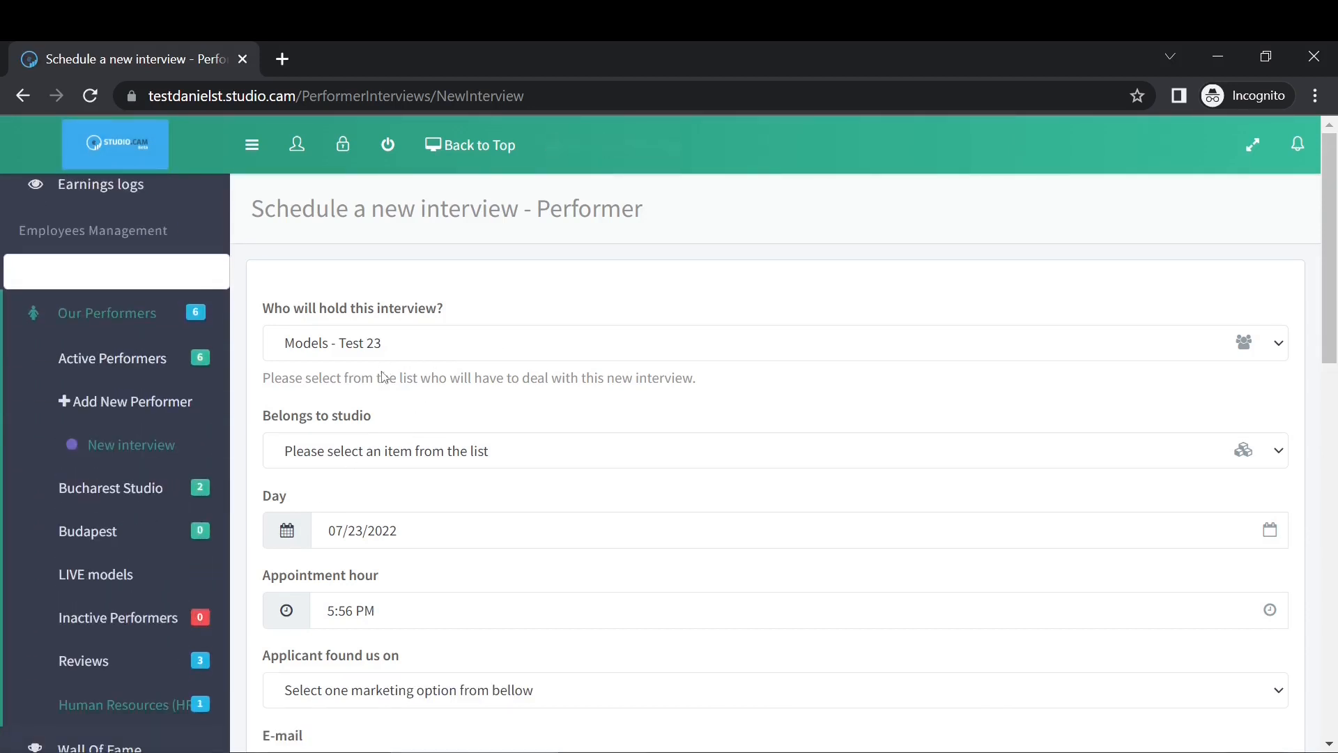
scroll(385, 375, "down", 1)
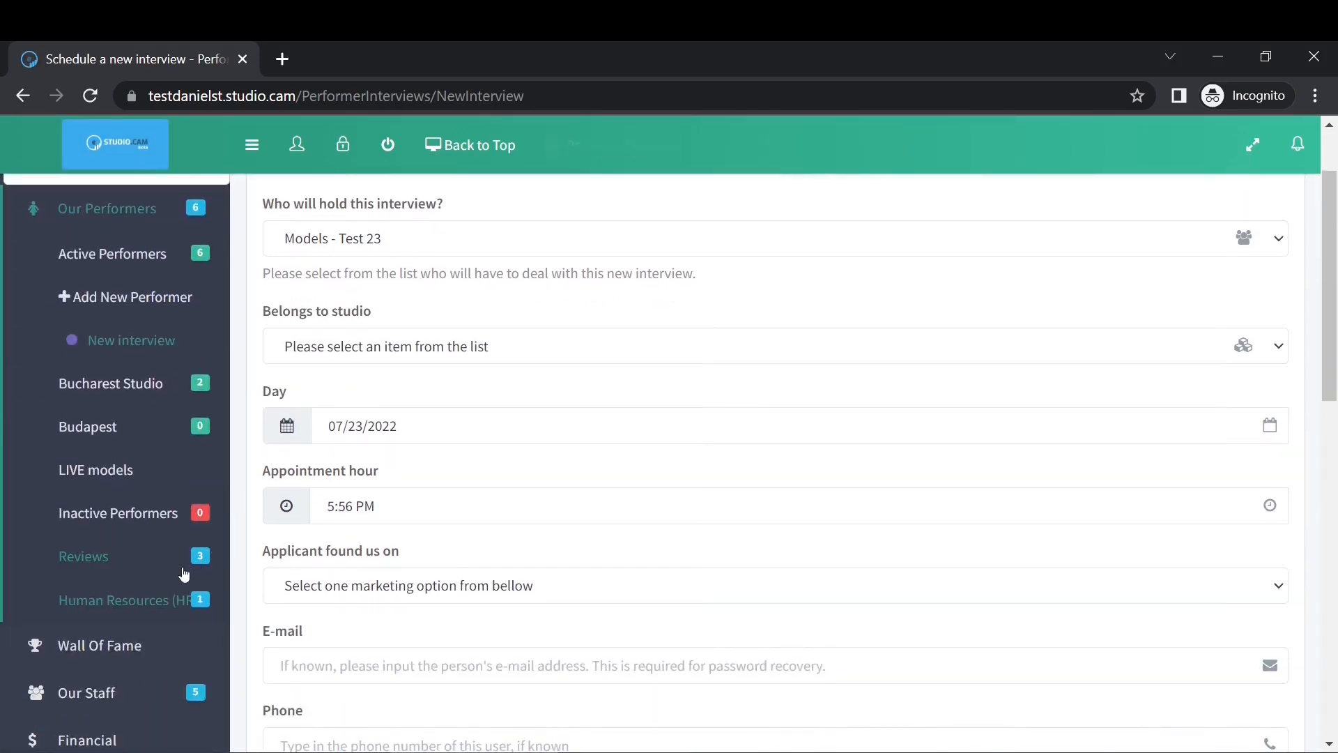
left_click(147, 603)
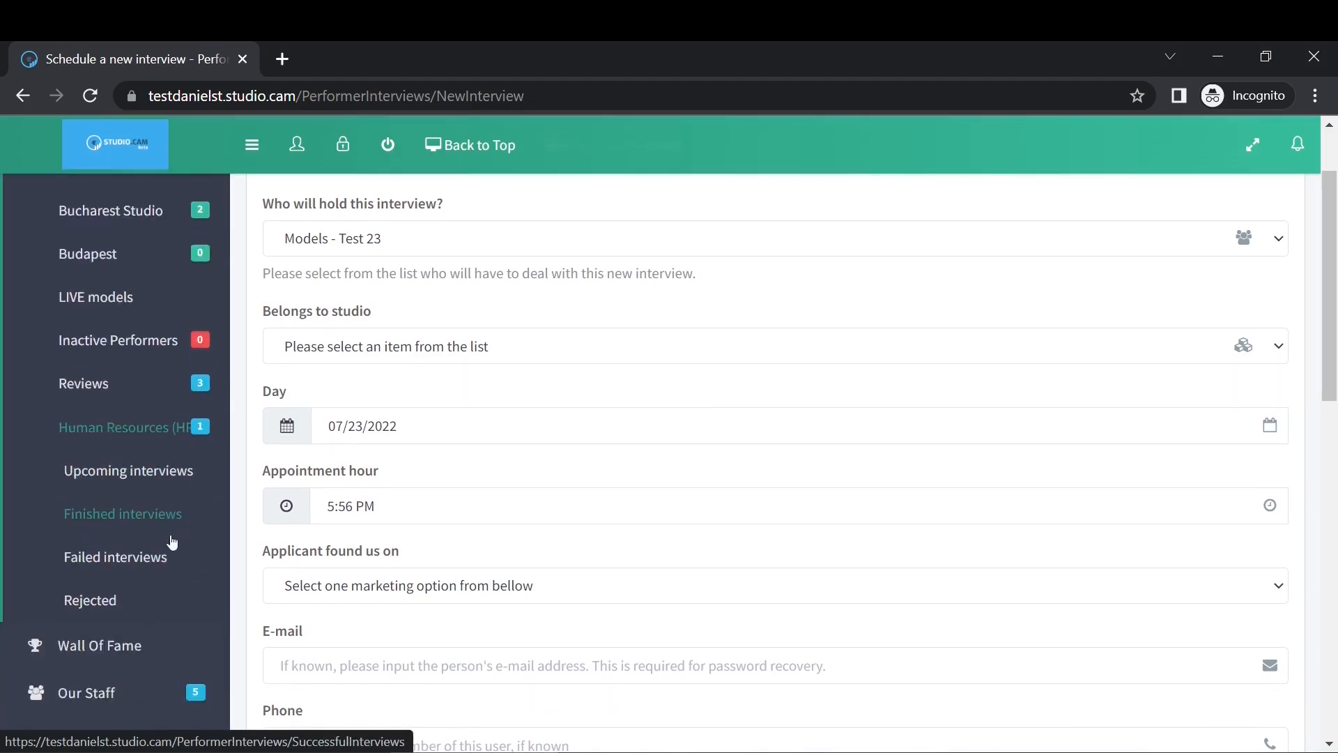
left_click(192, 435)
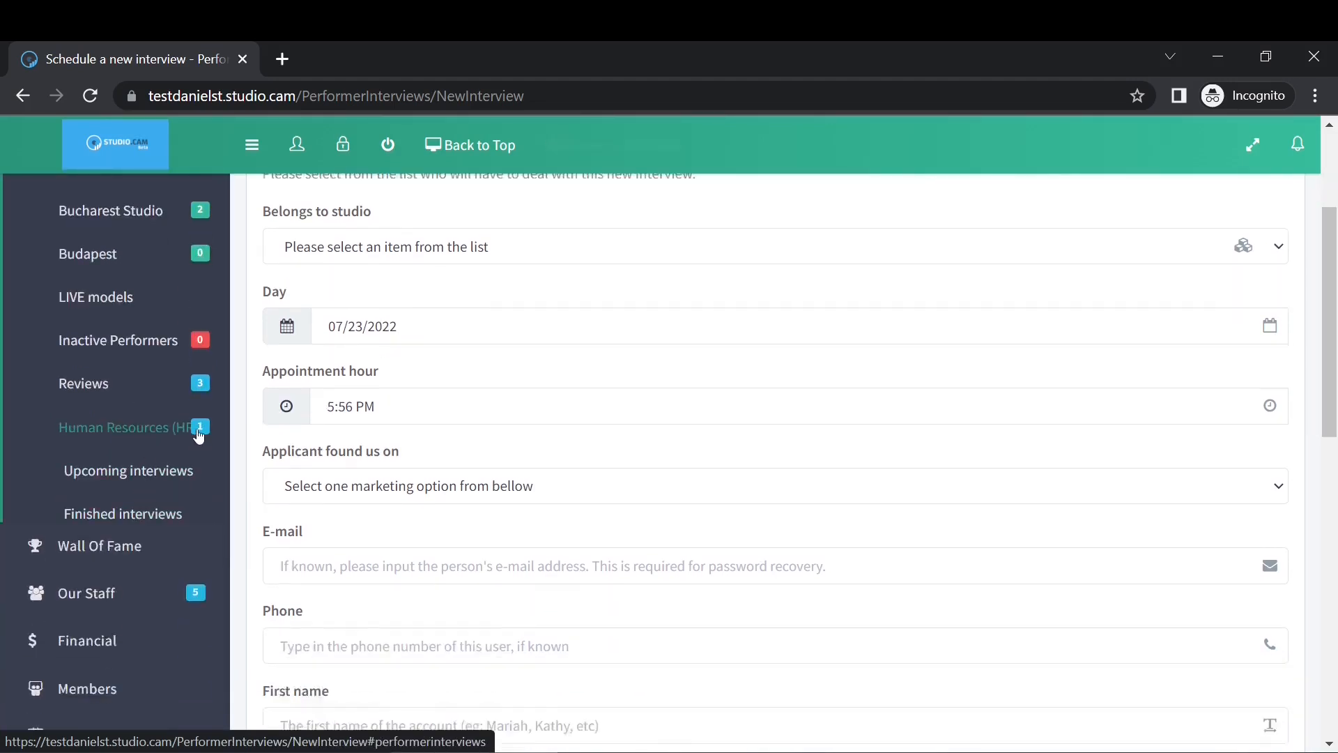
left_click(187, 436)
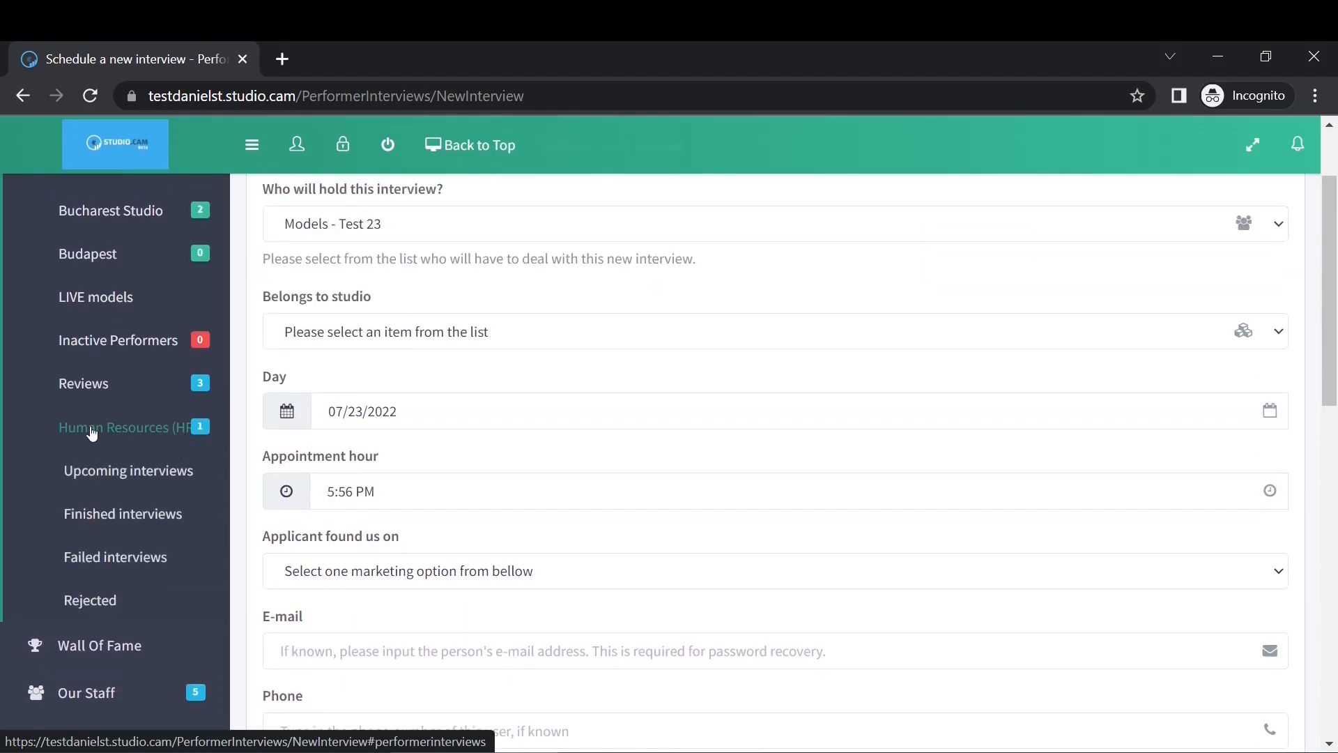
left_click(90, 433)
left_click(90, 433)
left_click(111, 471)
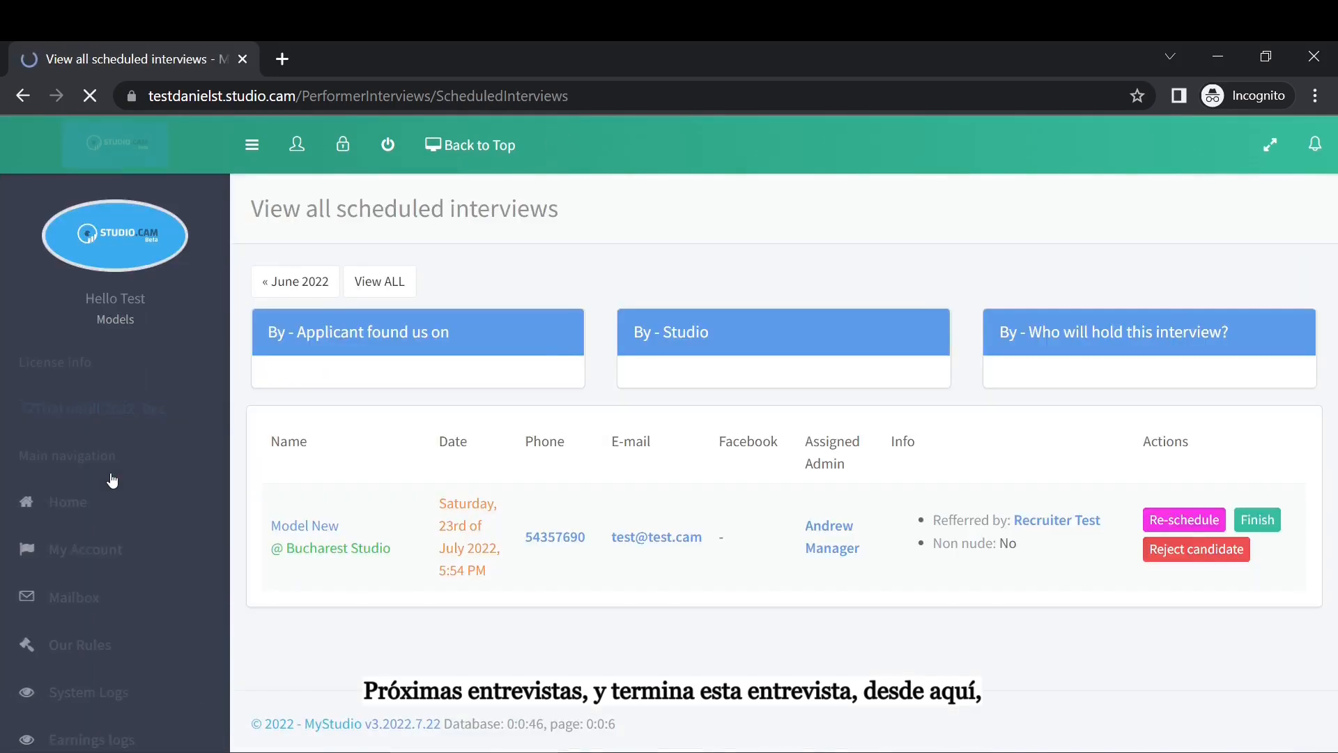
scroll(514, 525, "down", 5)
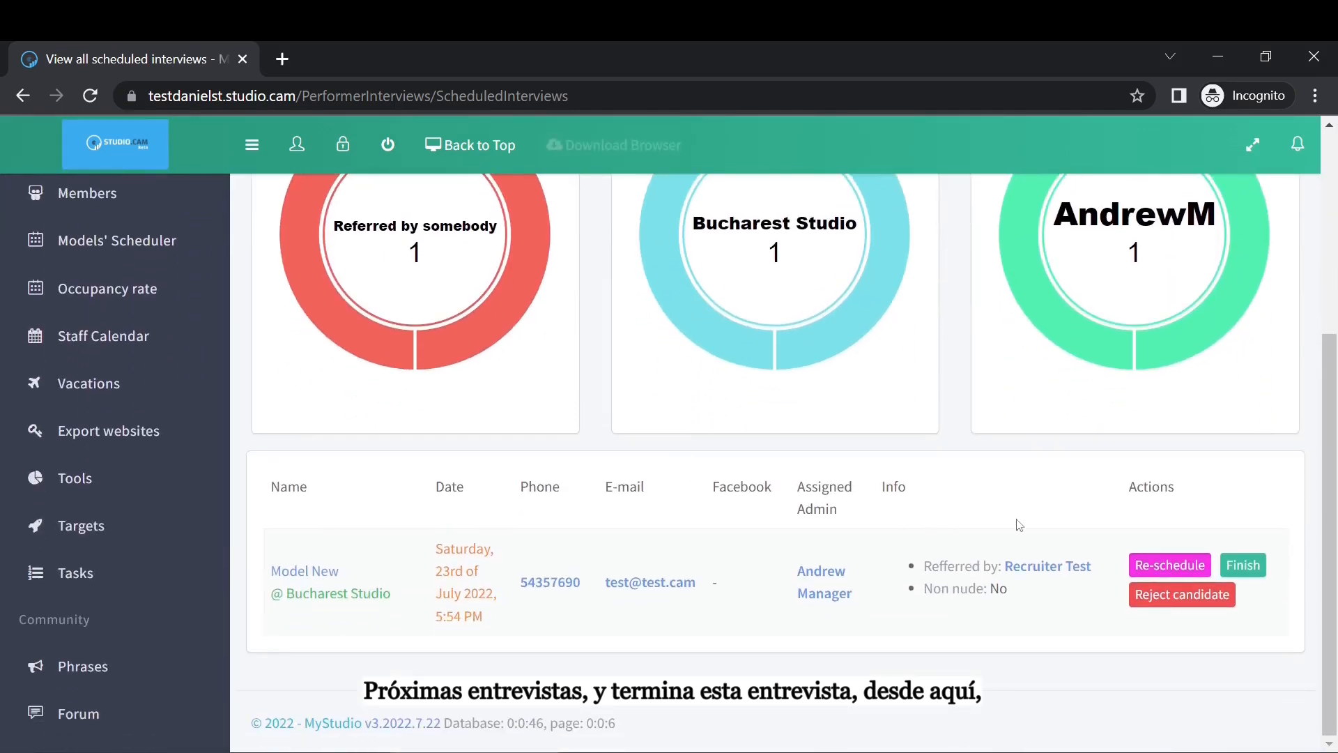
left_click(1242, 568)
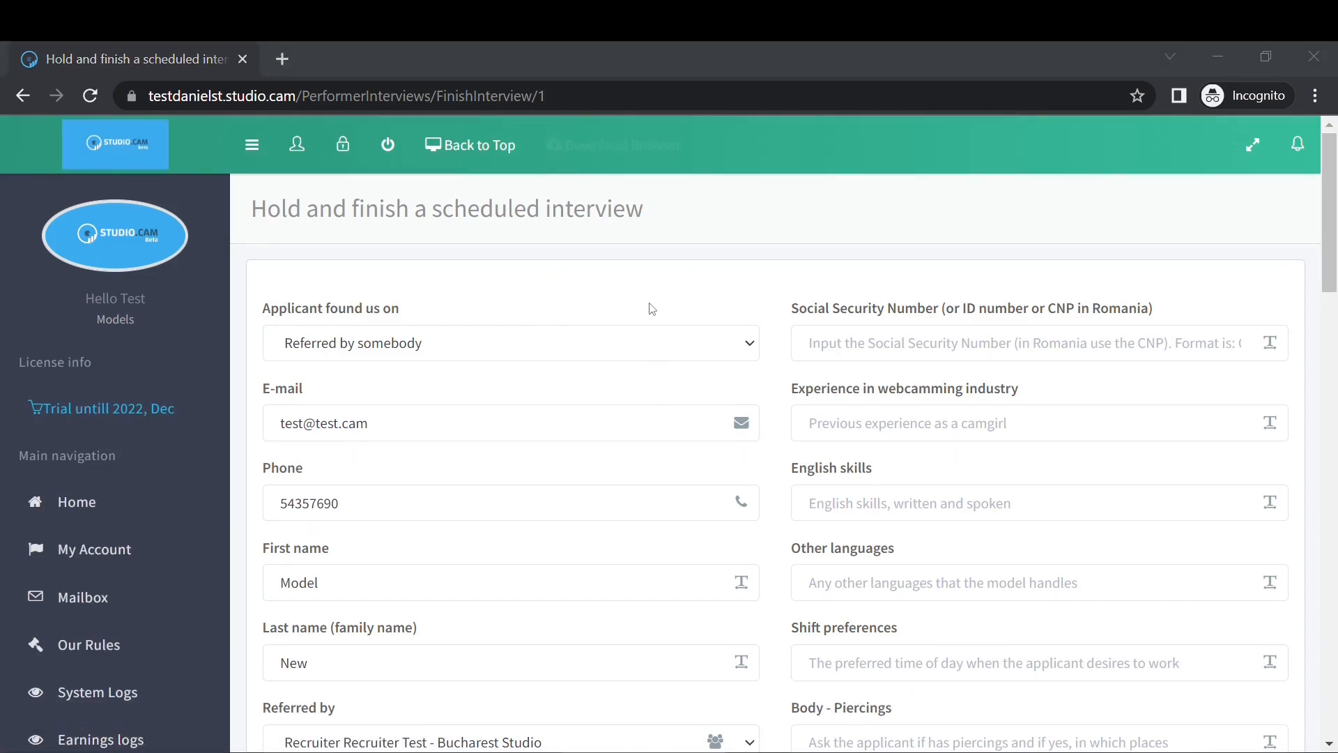
Enter the requested stage name on the interview form.
left_click(892, 349)
scroll(679, 492, "down", 3)
scroll(770, 488, "down", 2)
scroll(879, 475, "up", 4)
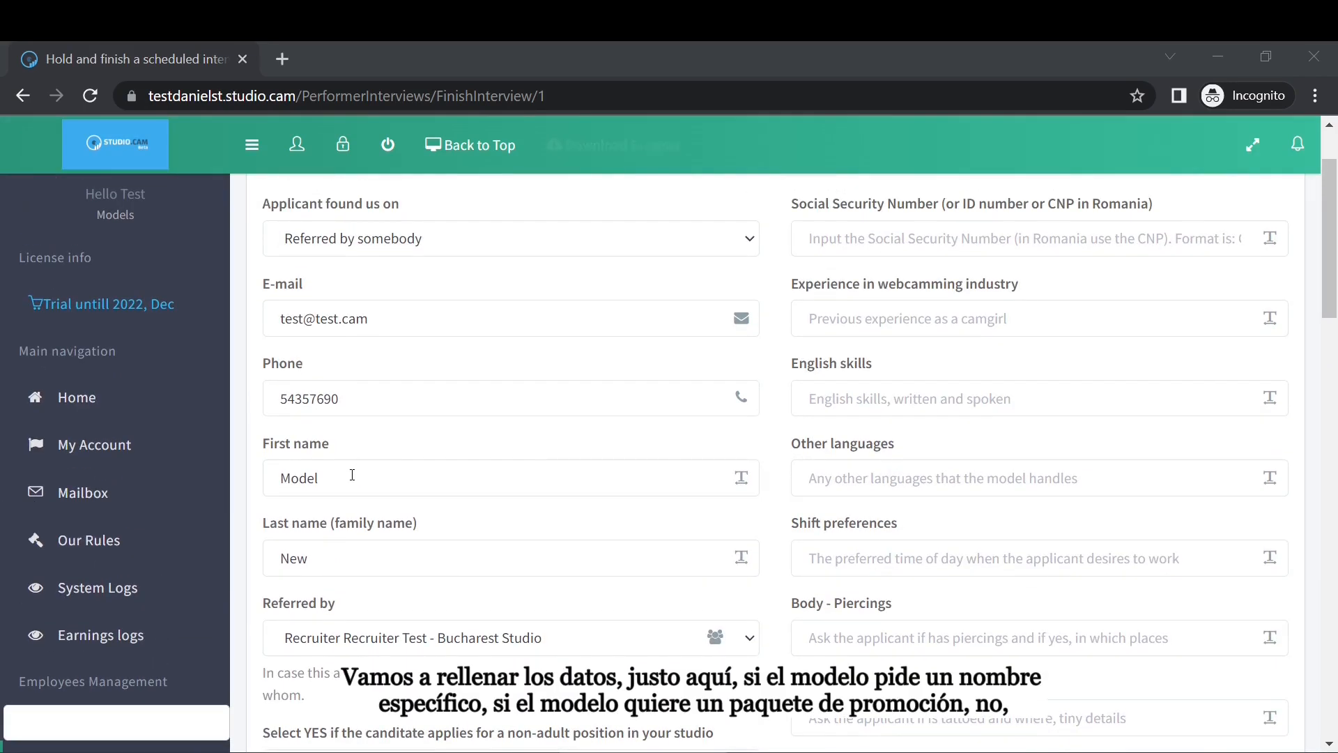
scroll(377, 465, "down", 3)
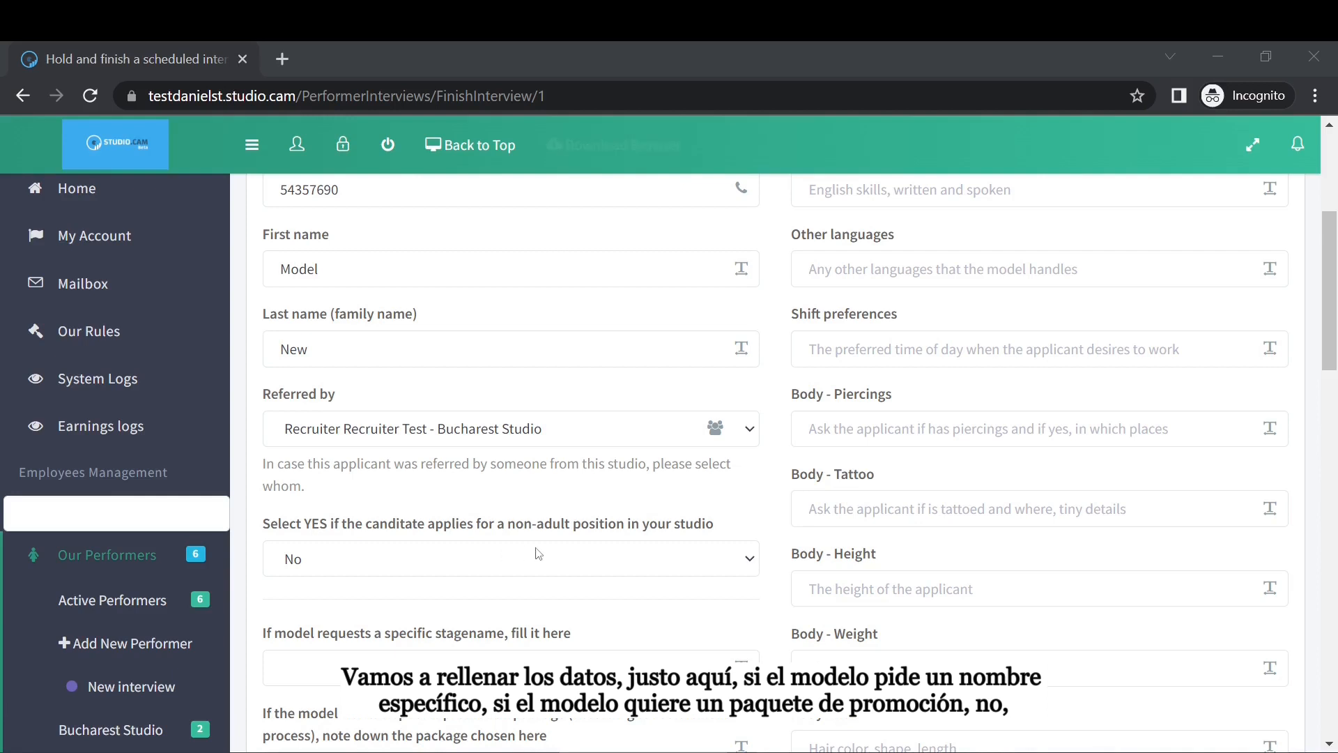
scroll(370, 592, "down", 2)
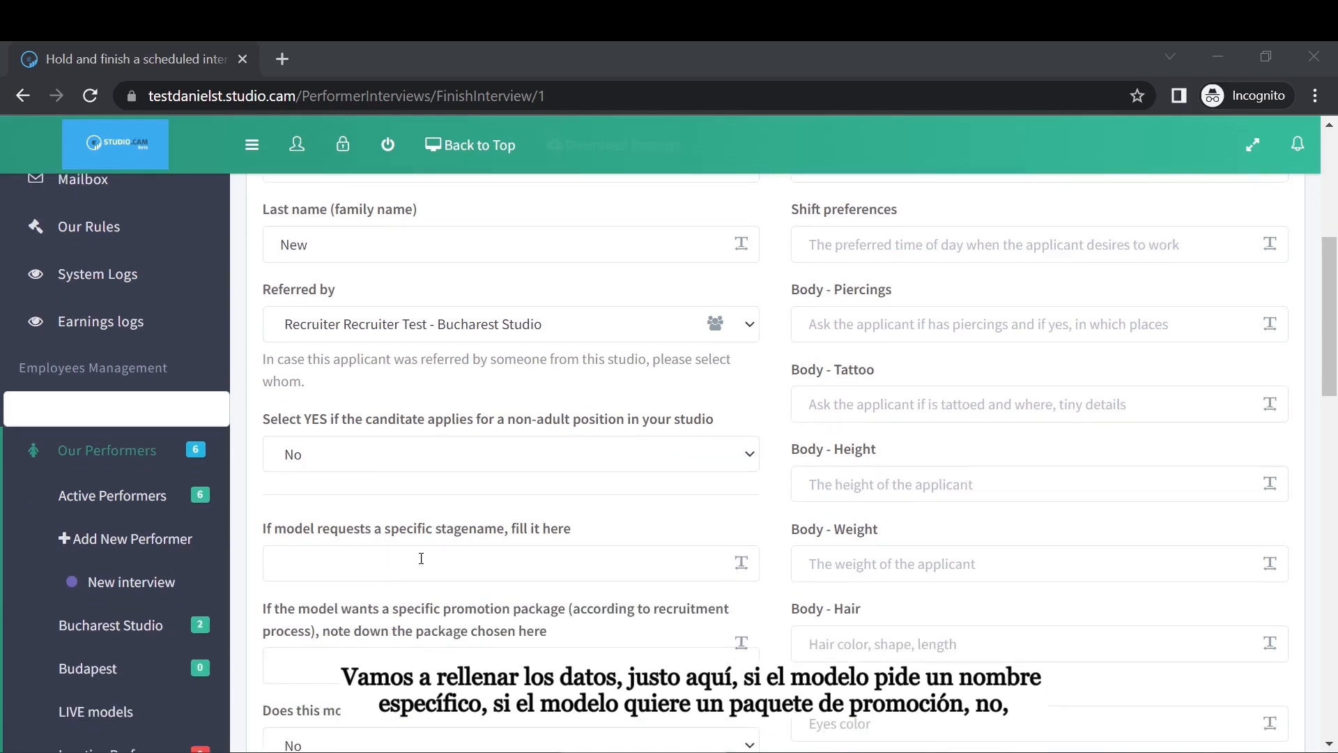
left_click(444, 562)
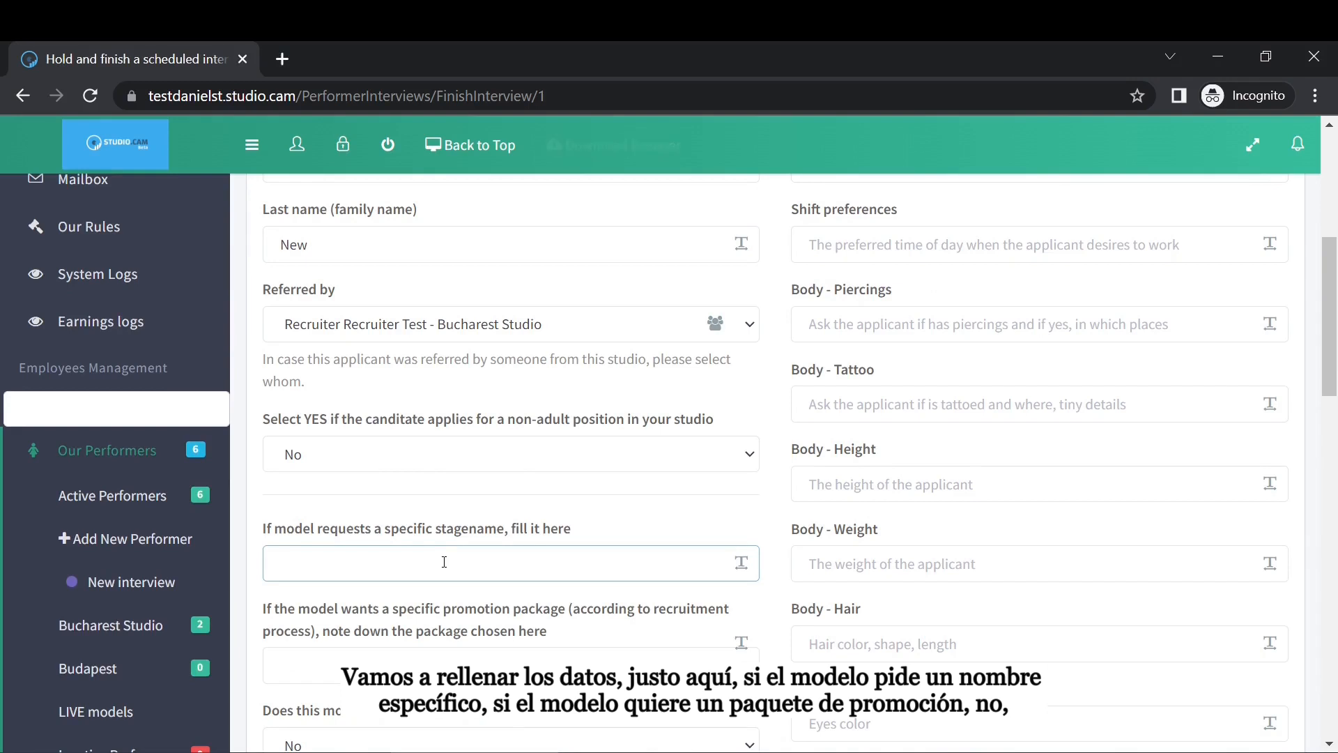
type("SpecificName")
Set 'Does this model want accommodation?' to Yes.
scroll(455, 574, "down", 2)
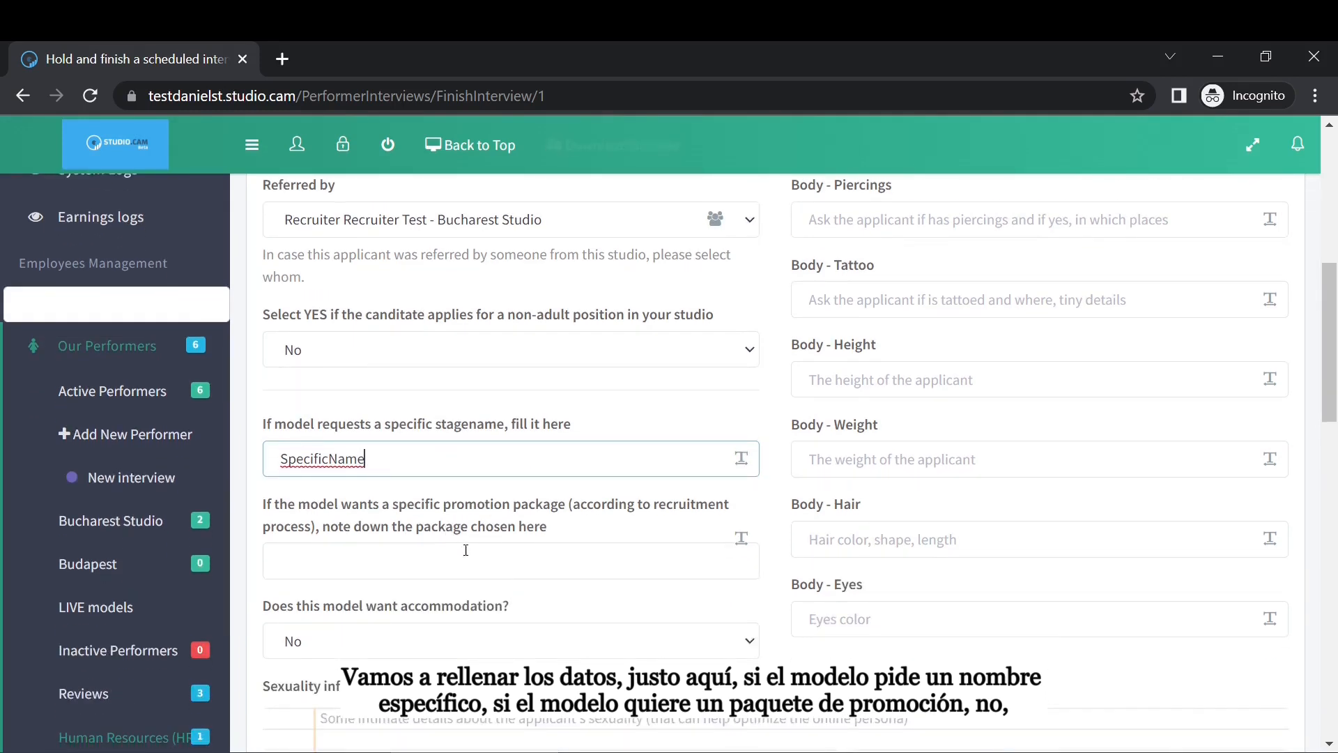
scroll(533, 533, "down", 2)
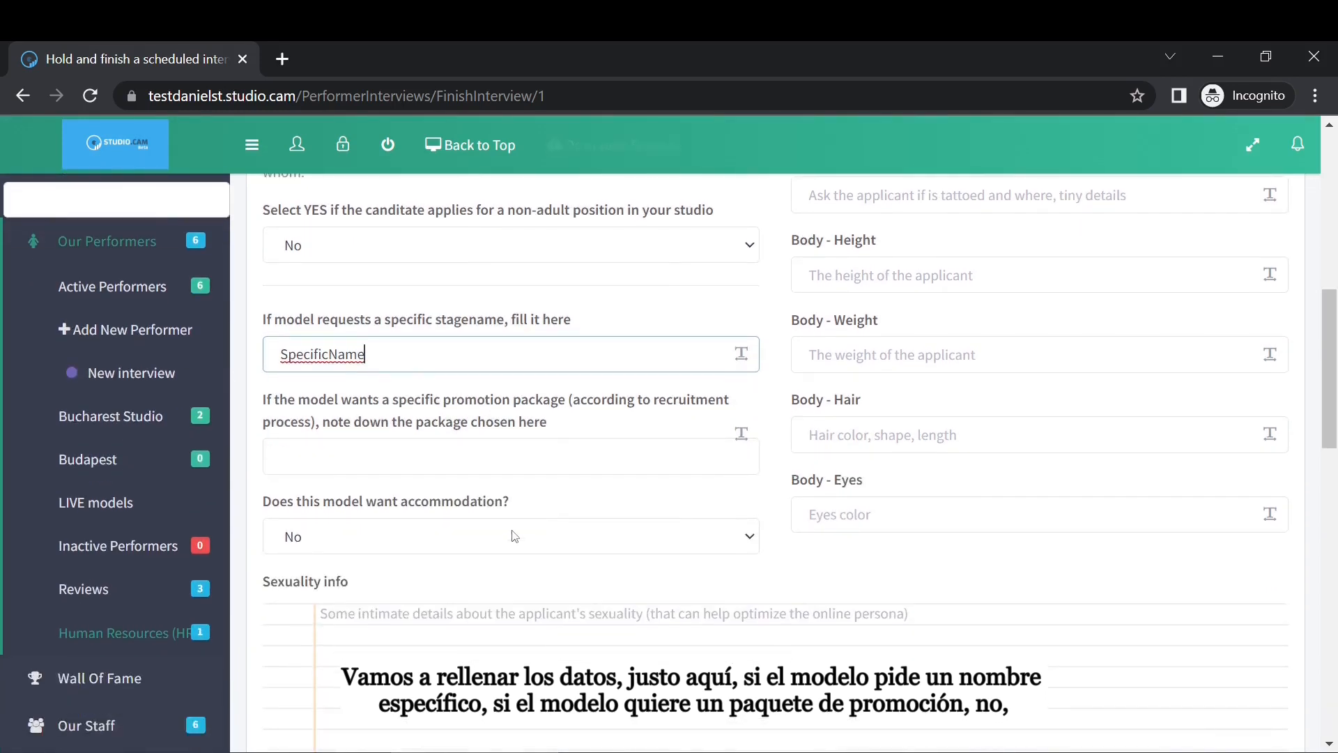
left_click(460, 536)
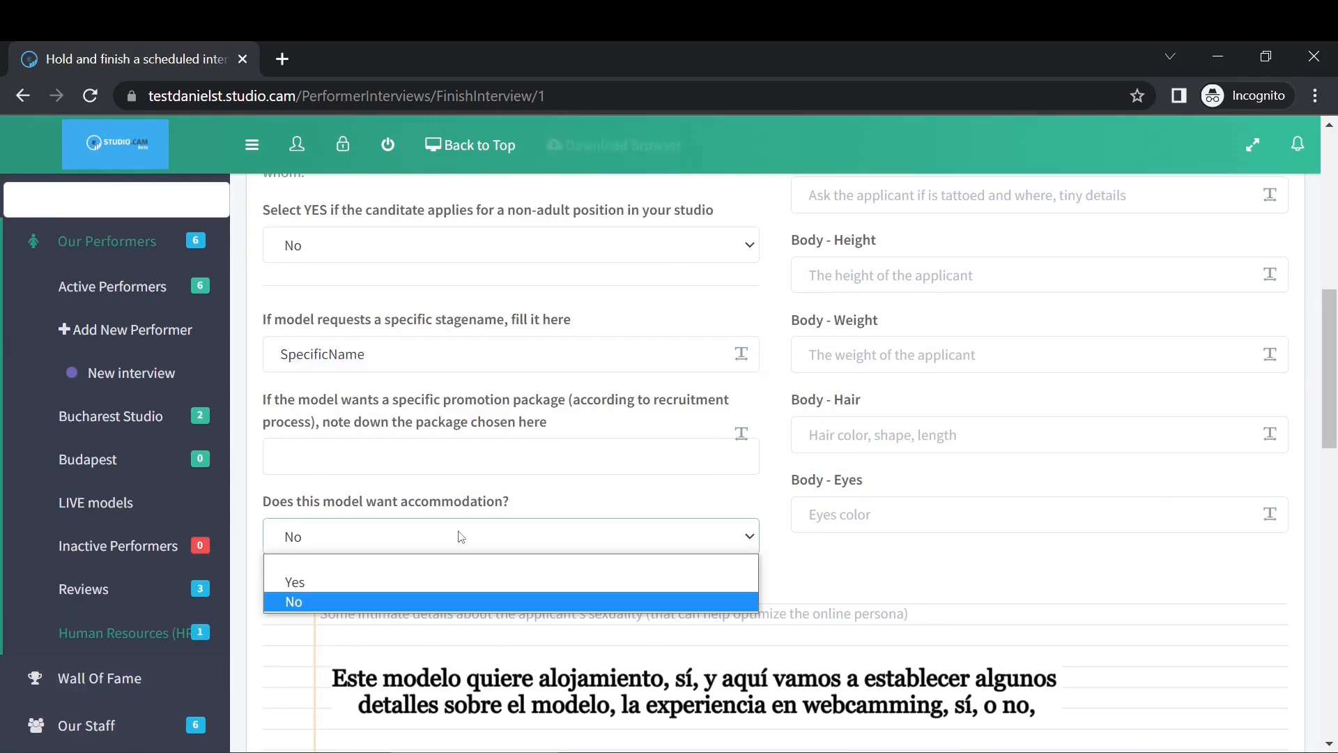
left_click(341, 583)
scroll(1190, 402, "up", 1)
scroll(1190, 402, "up", 10)
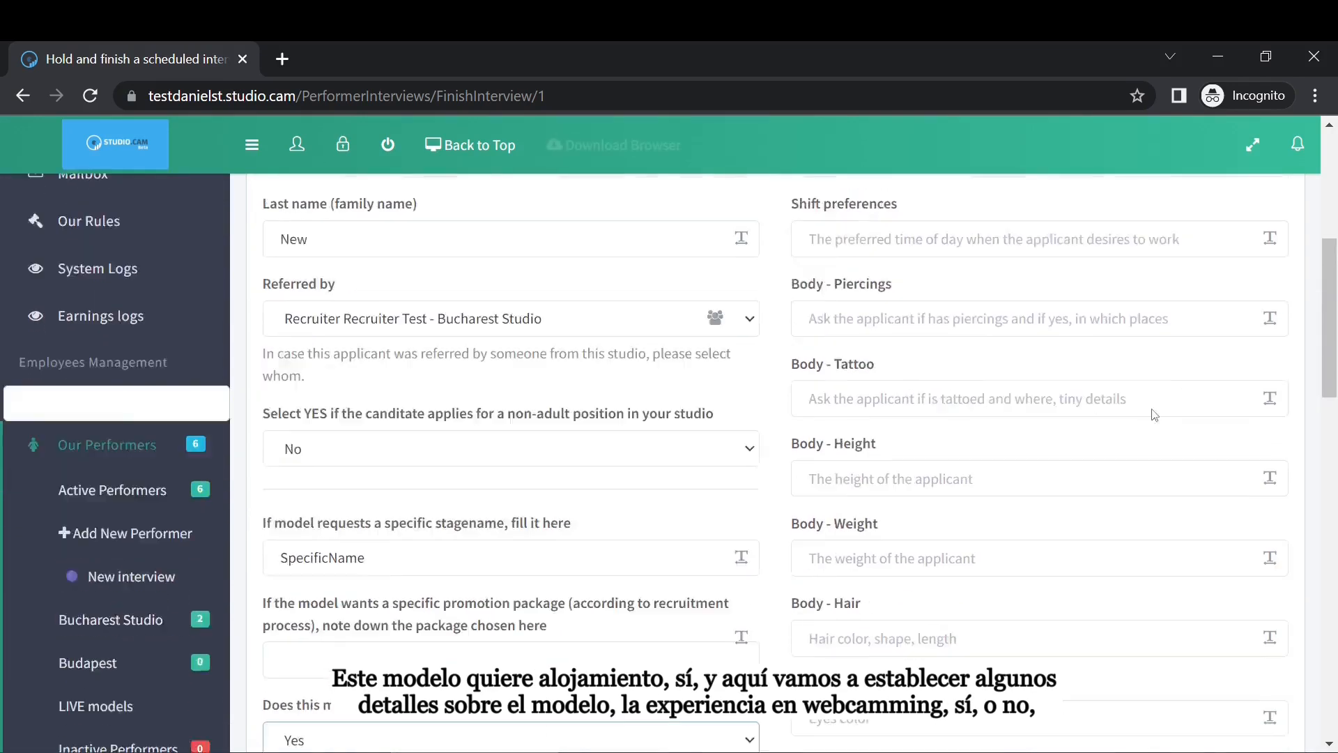
scroll(1079, 391, "down", 2)
scroll(1056, 337, "up", 2)
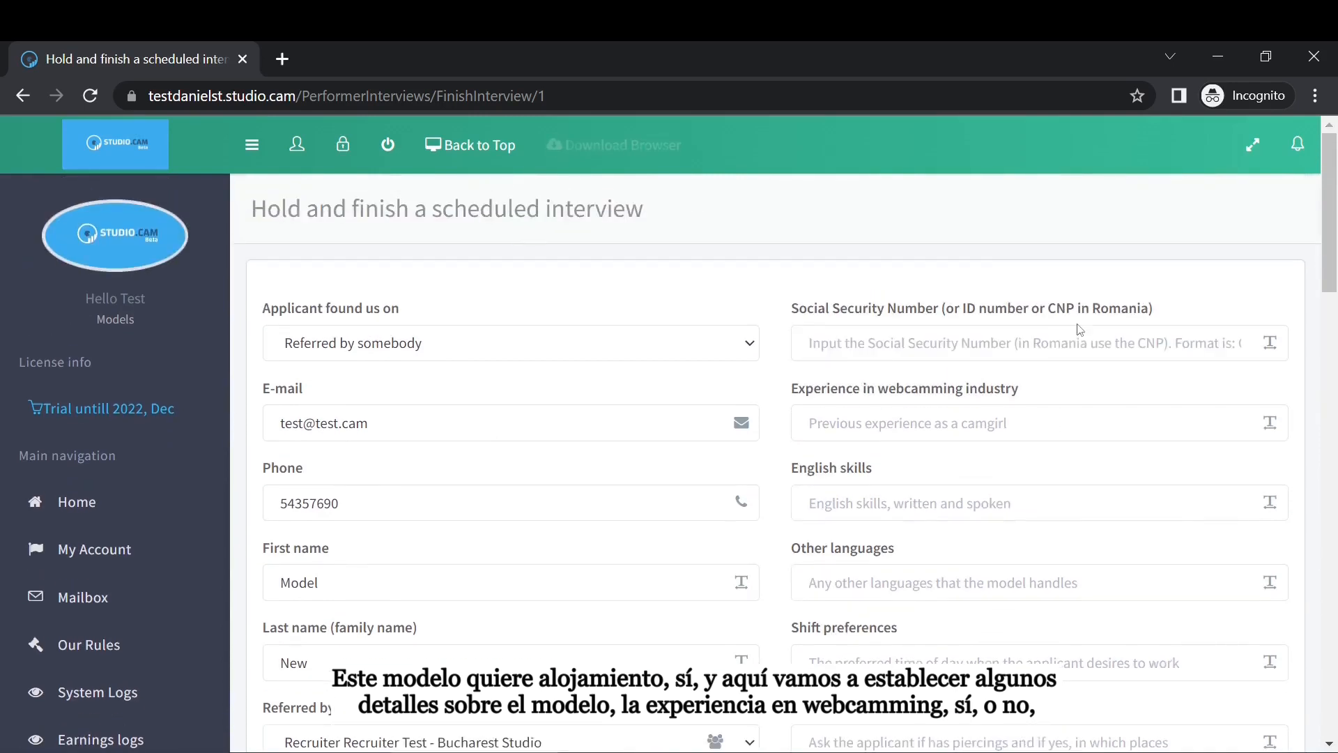
Enter the applicant's ID number and answer No for webcamming experience.
left_click(1058, 338)
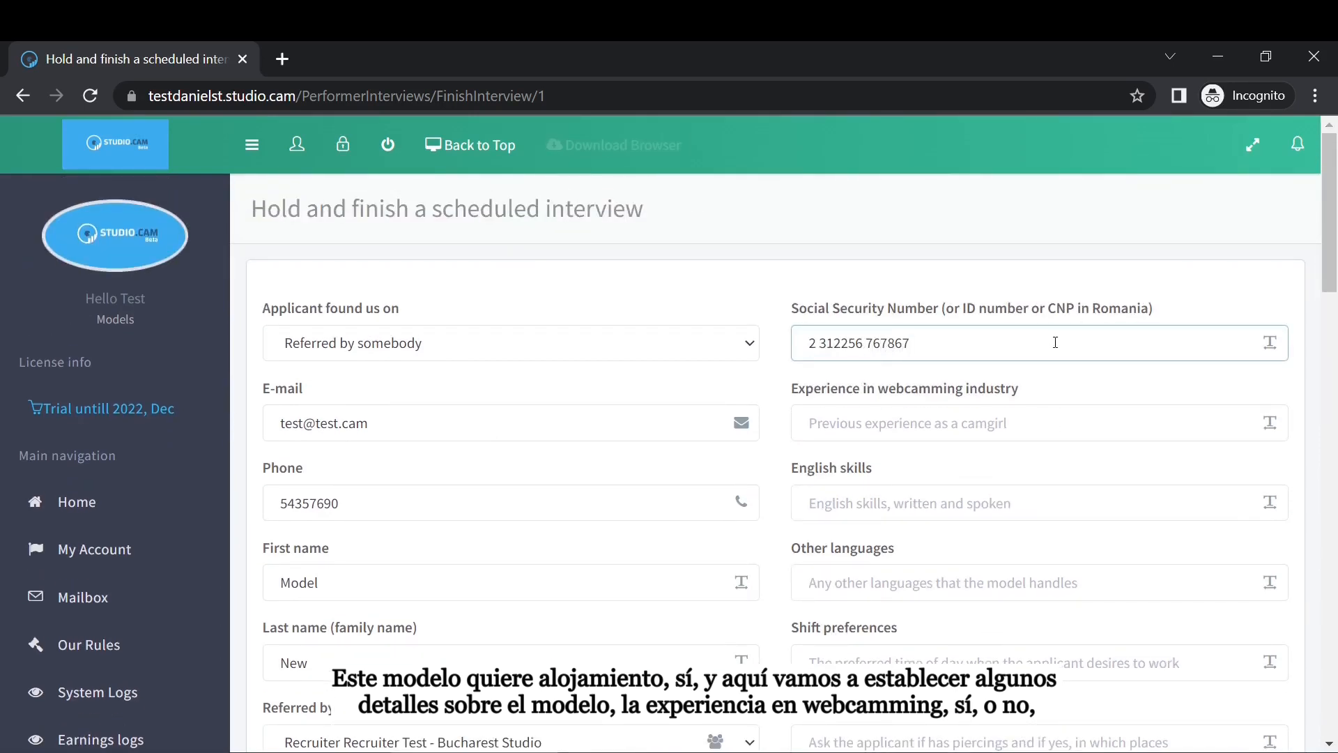
left_click(952, 418)
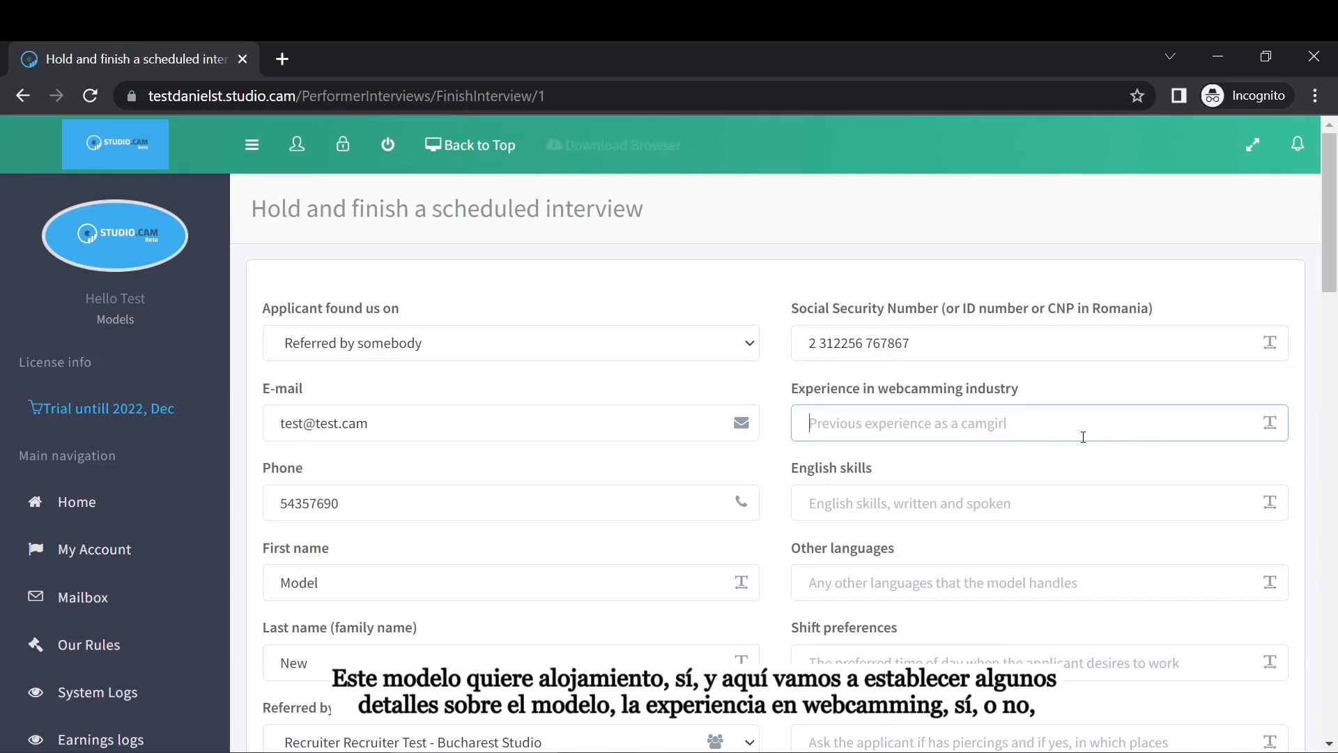
type("Yes")
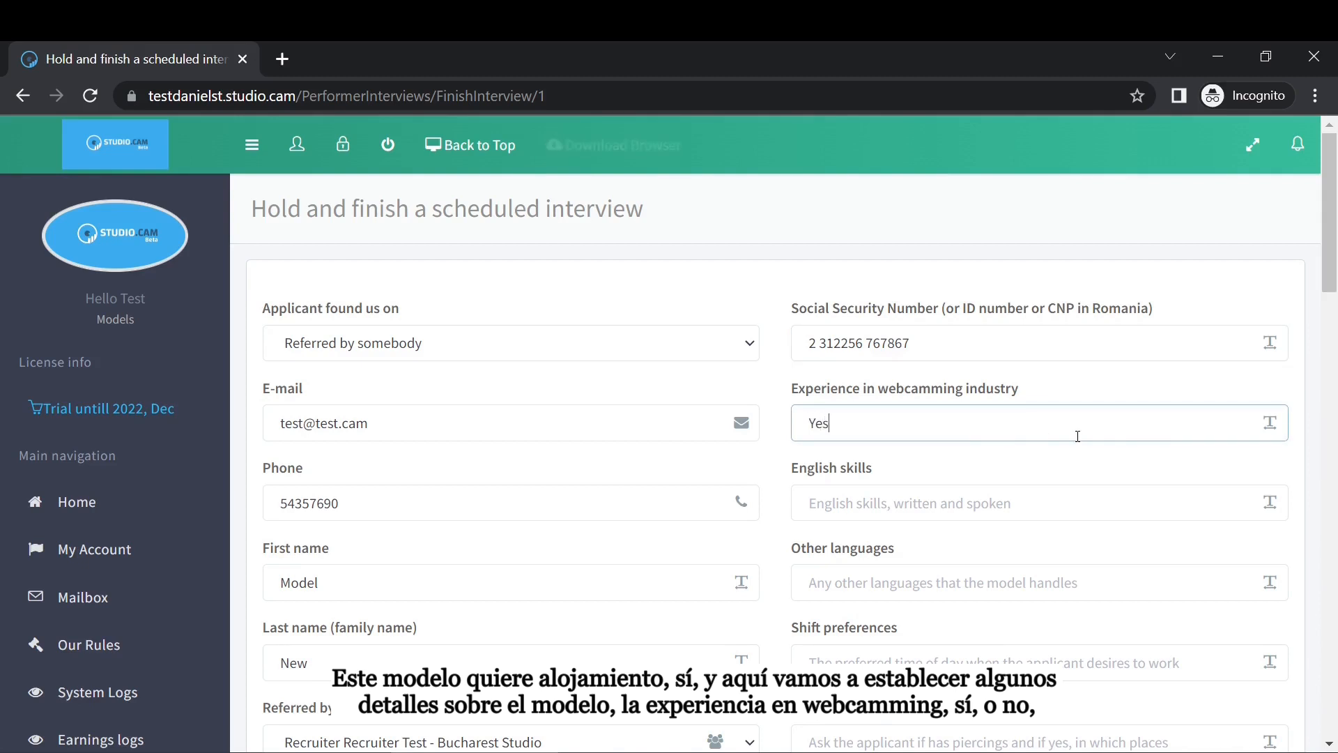
key("BackSpace")
key("BackSpace")
key("BackSpace")
type("No")
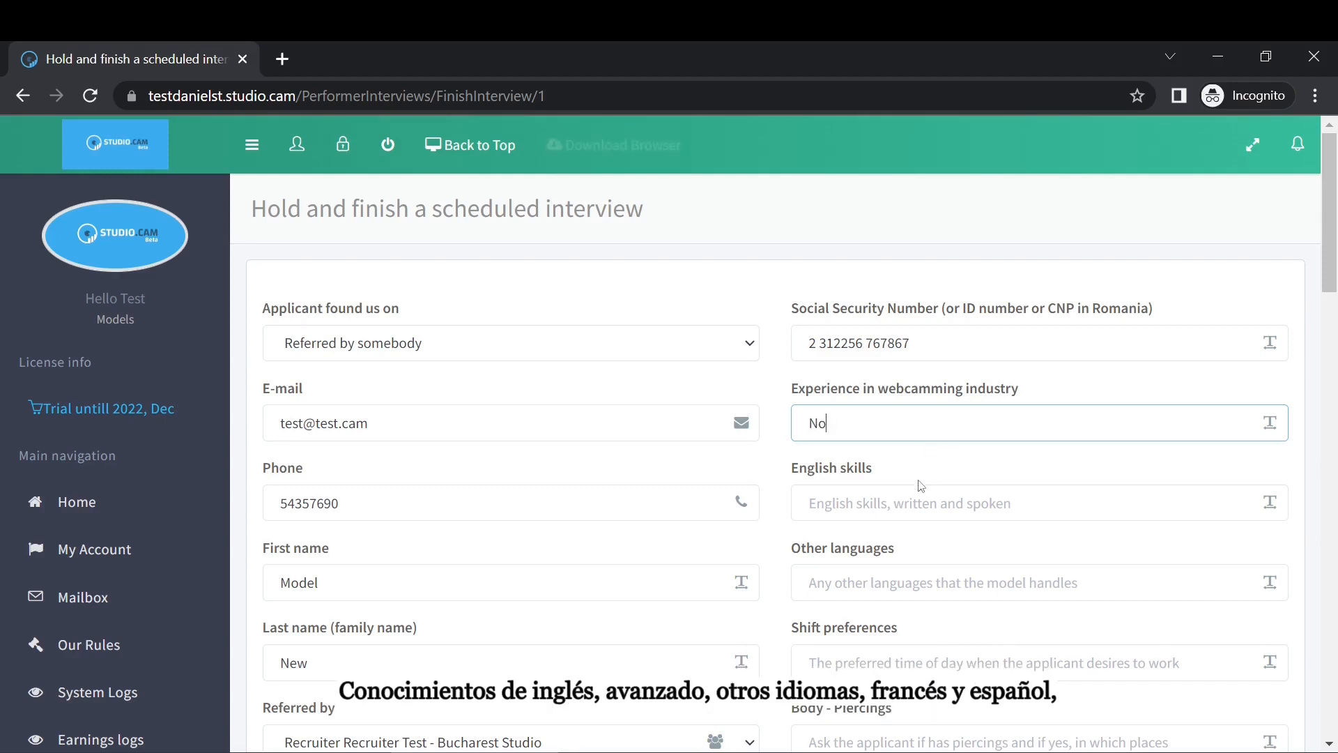
Set English skills to Advanced, other languages to French / Spanish, and shift to Night.
left_click(913, 504)
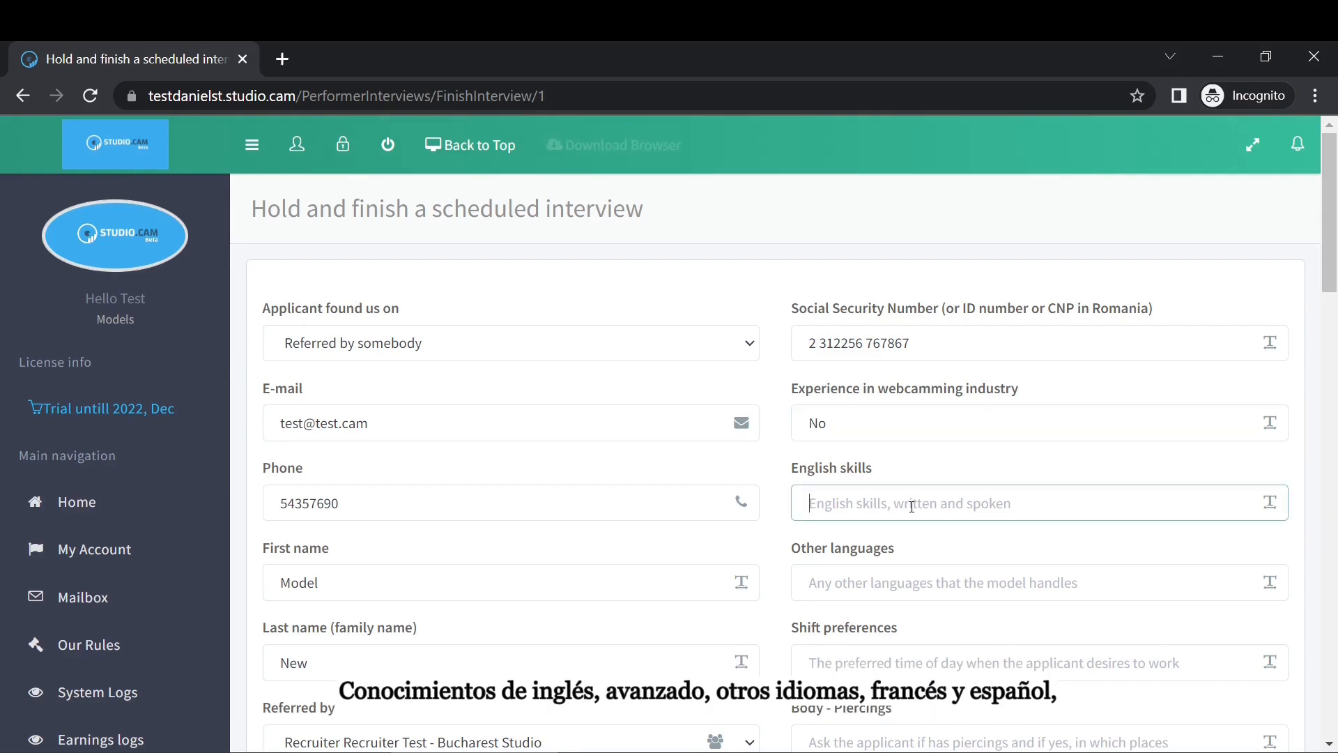
type("Advenced")
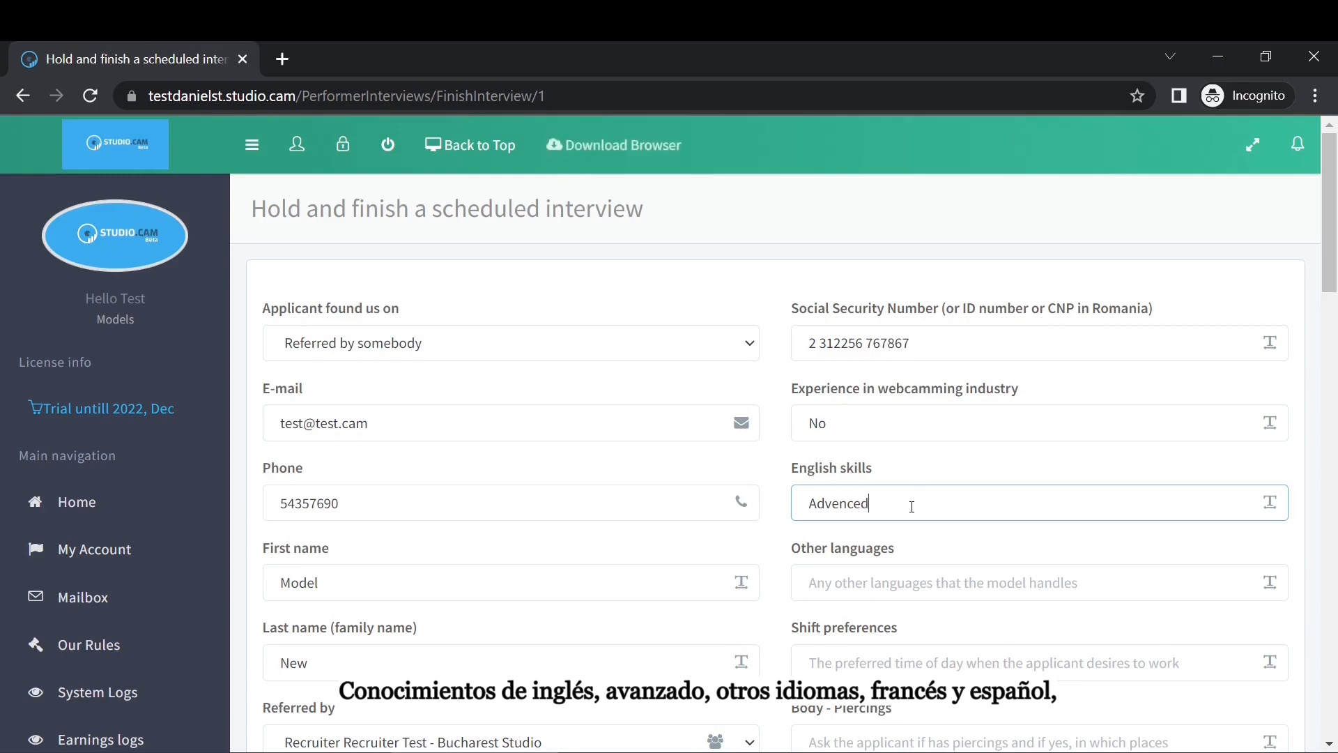
left_click(905, 584)
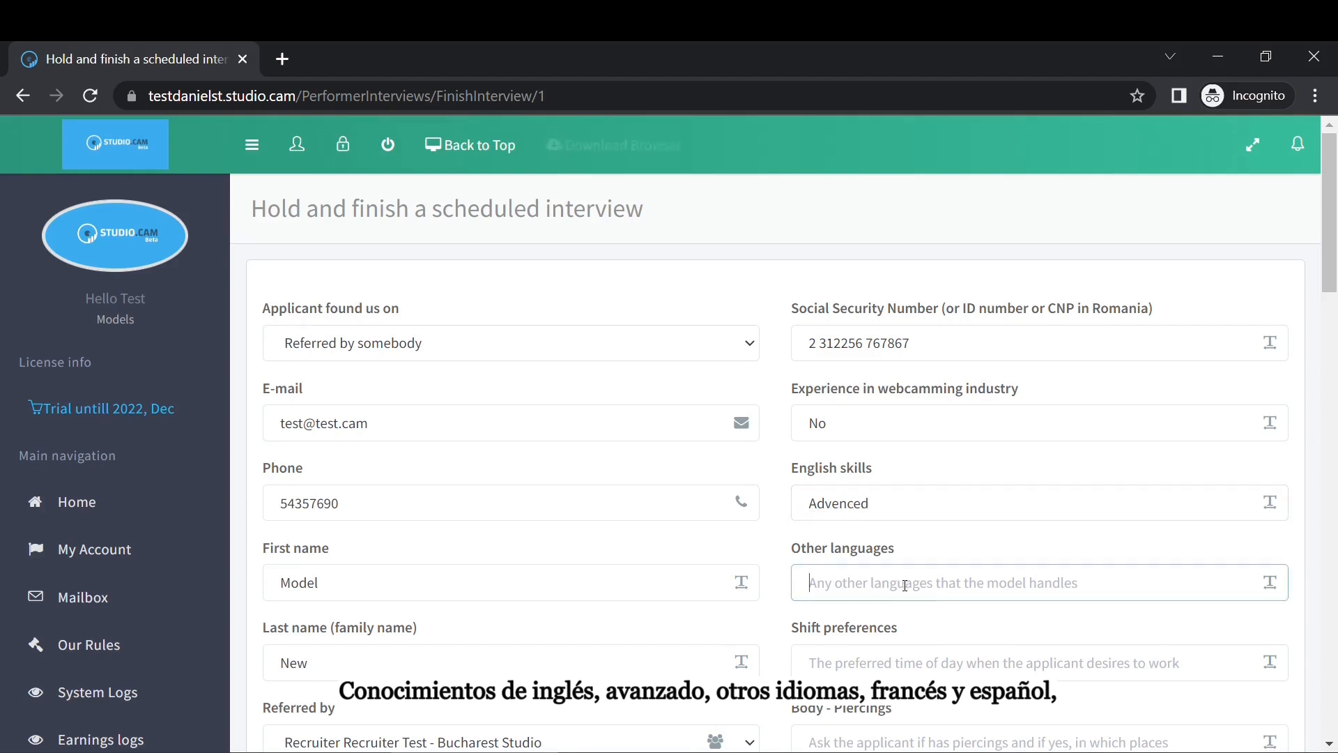
type("yes")
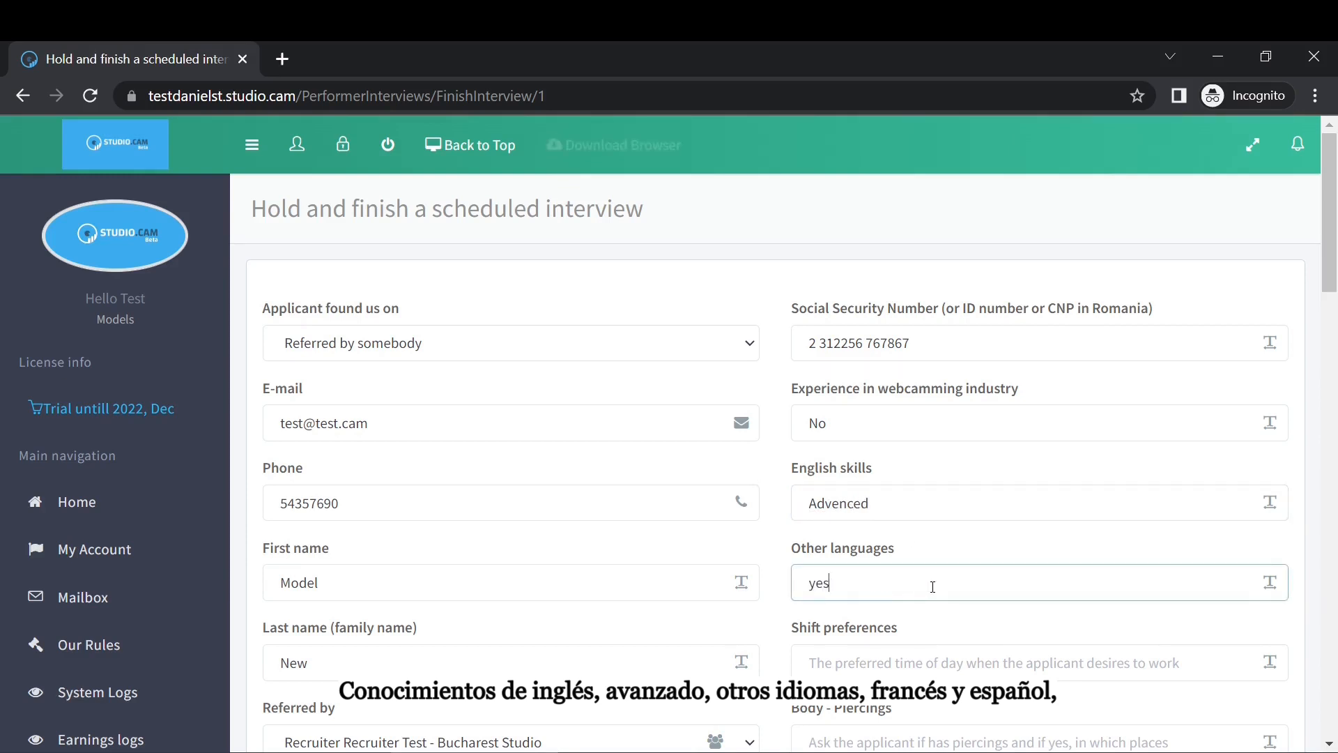
type("ench / Spanish")
scroll(950, 553, "down", 3)
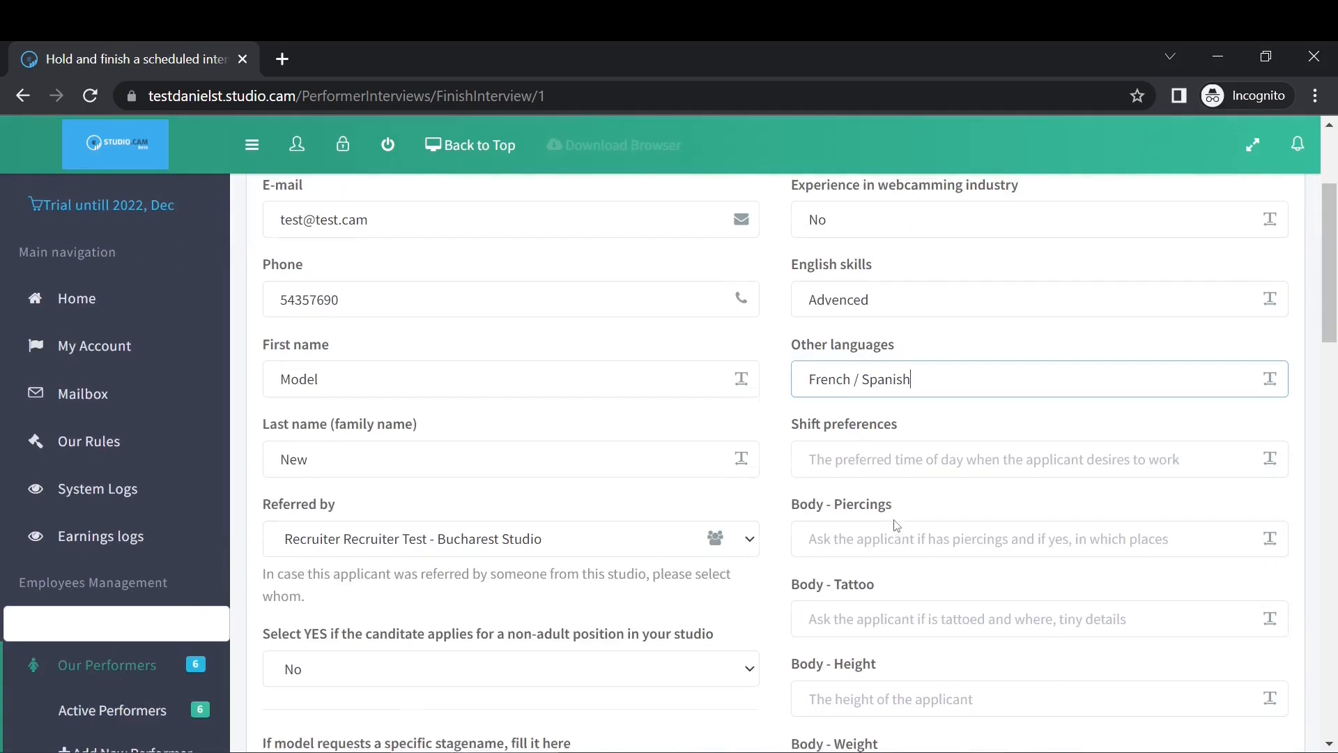
left_click(871, 453)
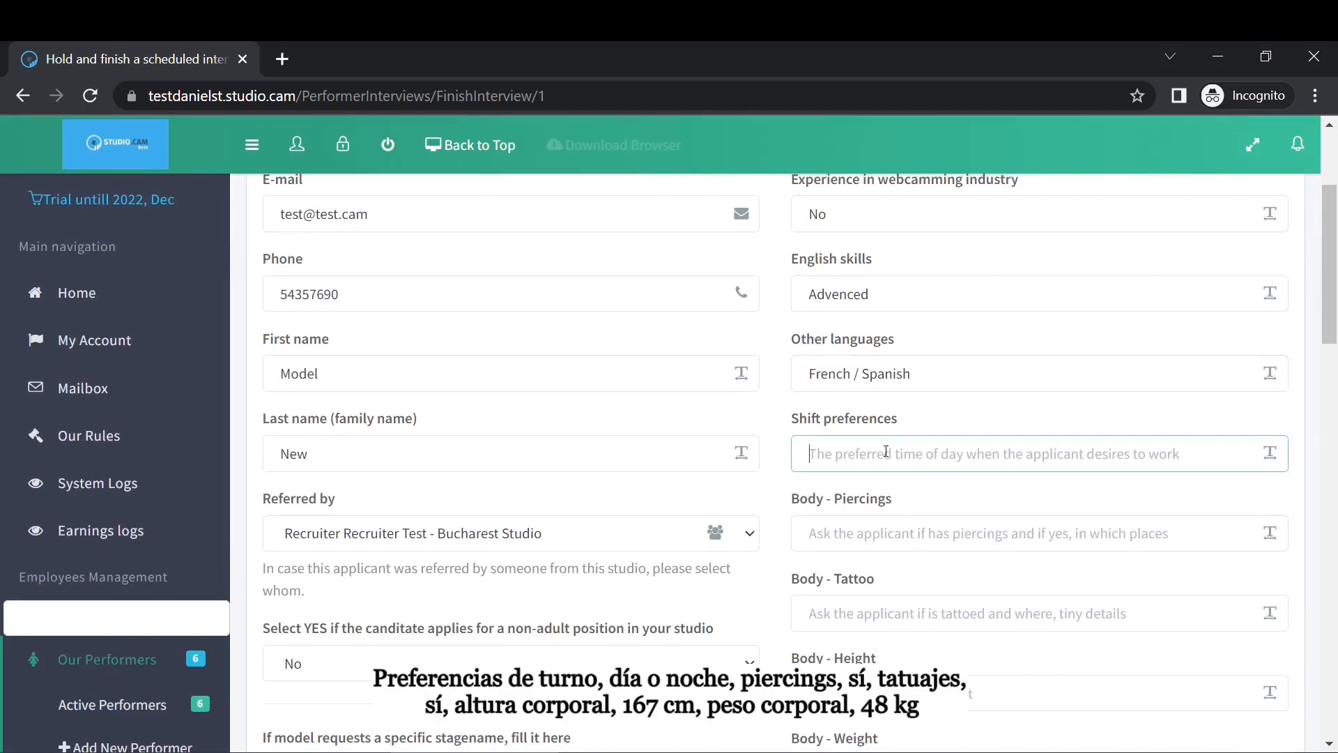
type("Day")
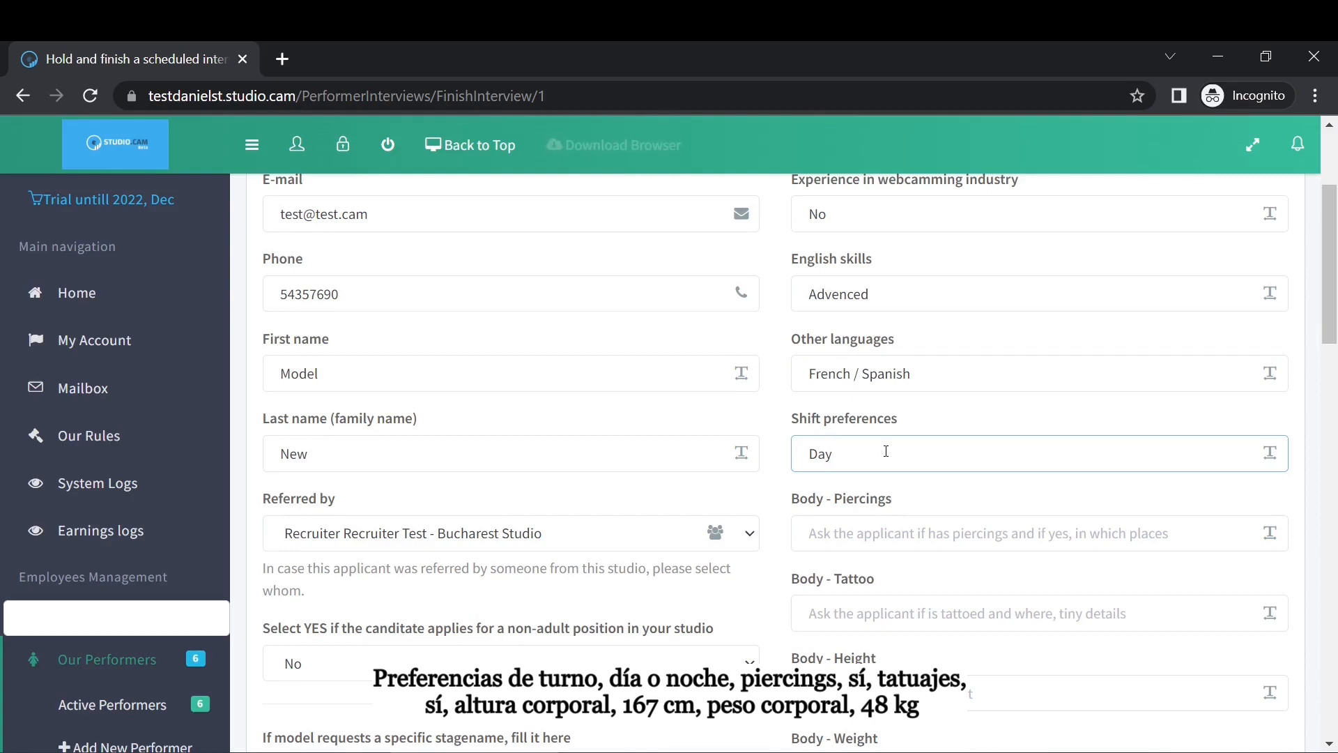
key("BackSpace")
key("BackSpace")
key("BackSpace")
type("Night")
Answer yes for piercings and tattoos, and enter height 167 and weight 48.
left_click(926, 536)
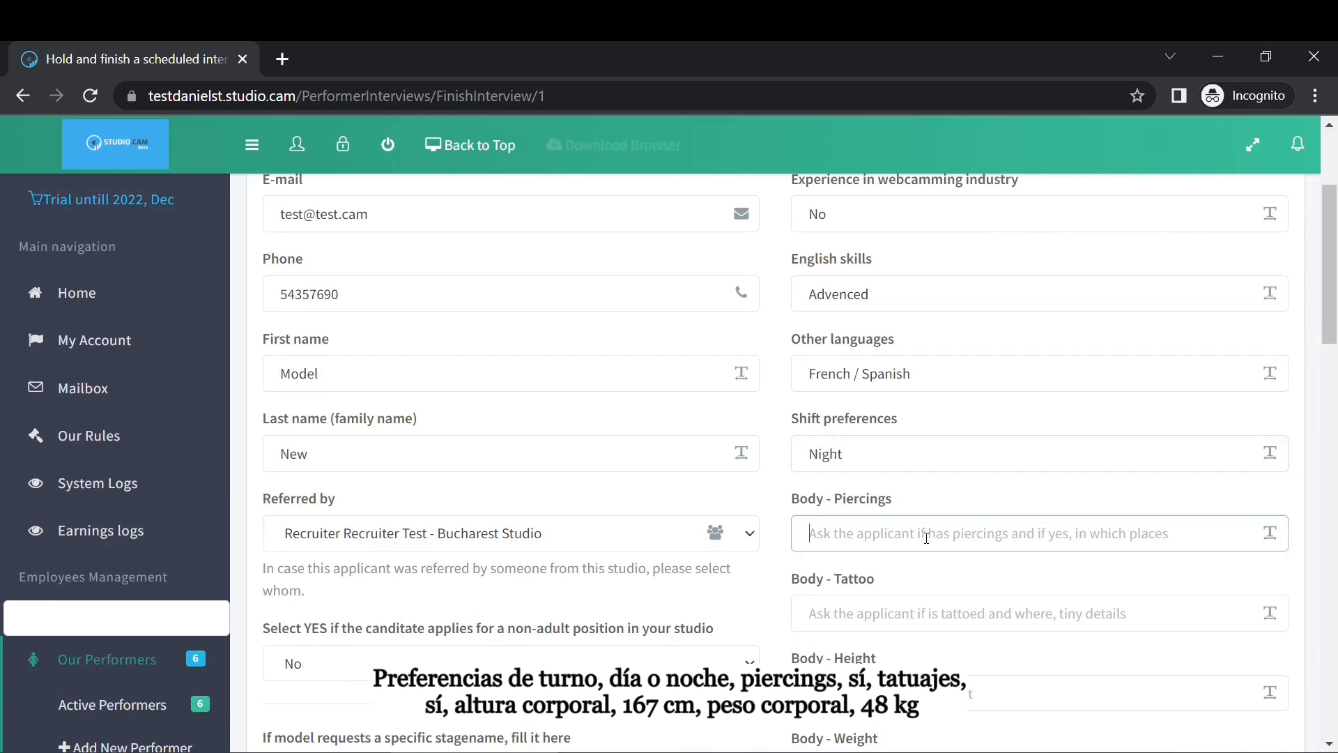
type("yes")
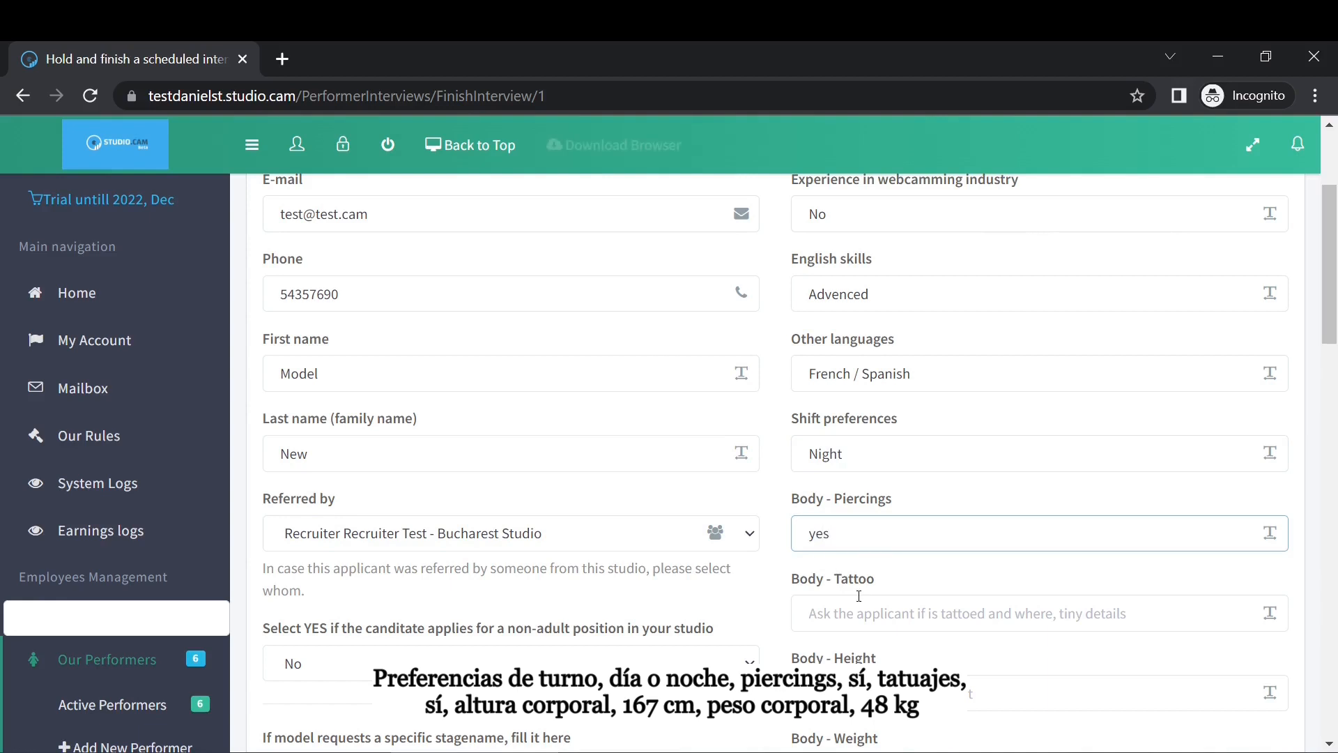
left_click(873, 612)
type("yes")
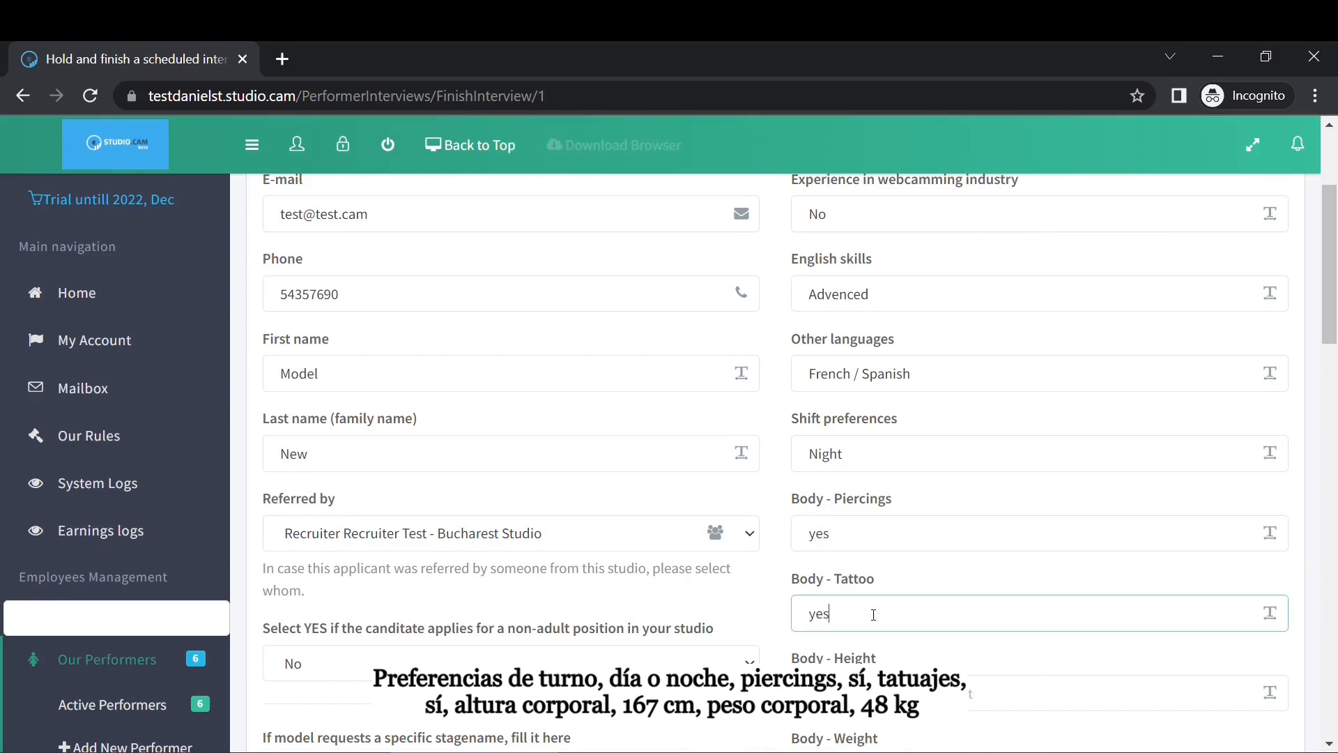
scroll(913, 653, "down", 1)
left_click(839, 596)
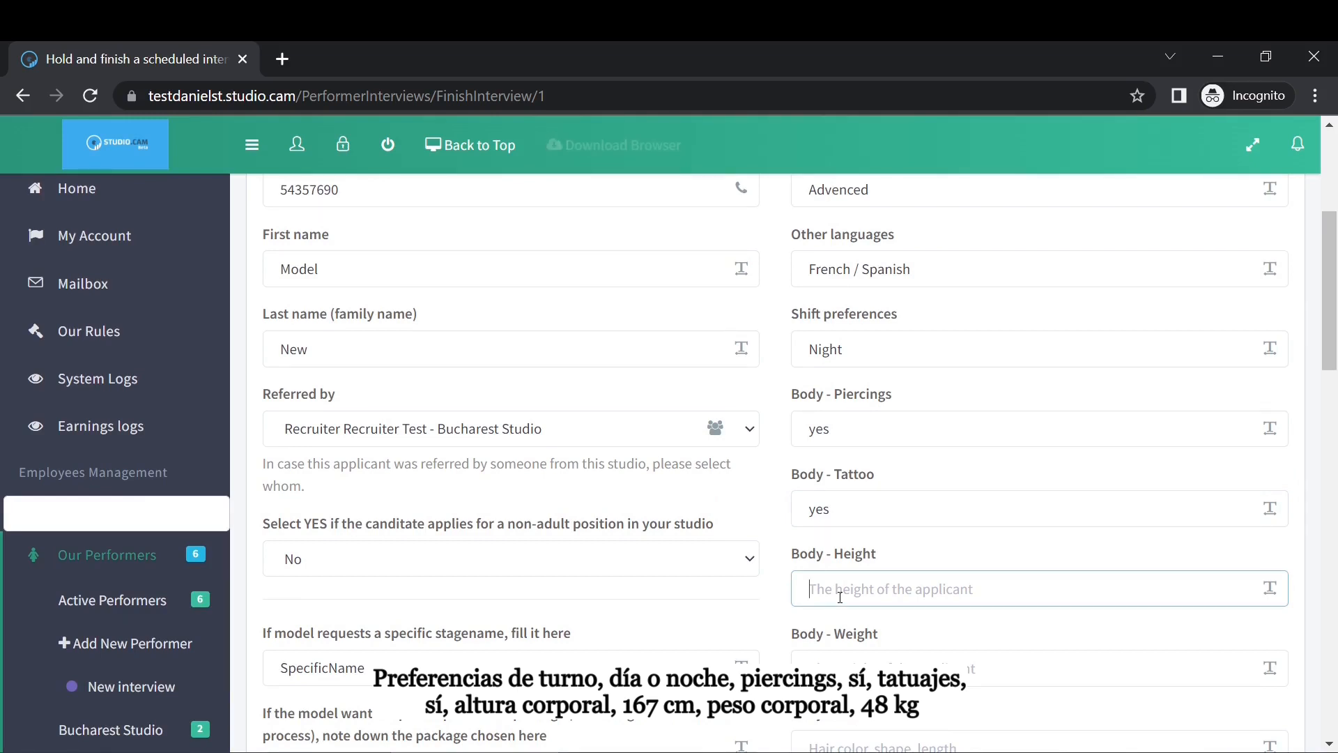
type("167")
left_click(869, 658)
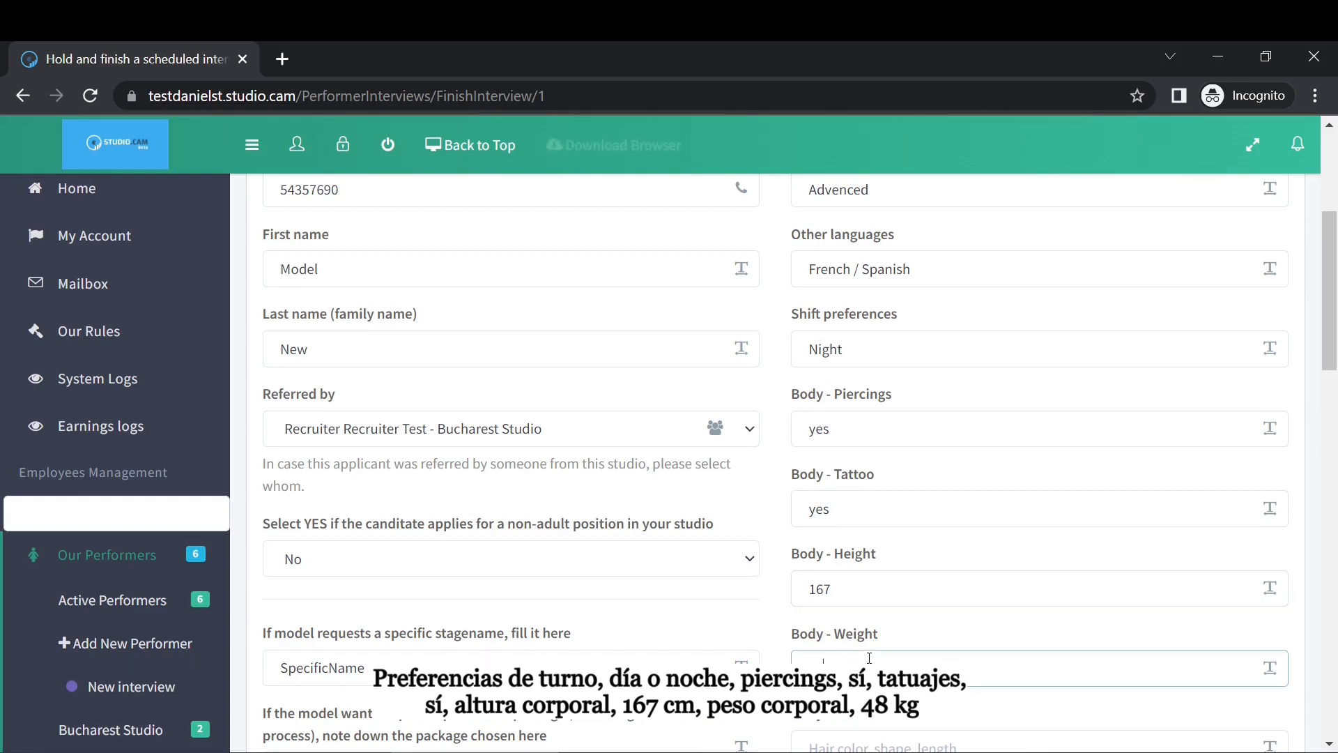
type("48")
Enter body hair no, eye colour blue, and Bisexual as the sexuality info.
scroll(951, 611, "down", 4)
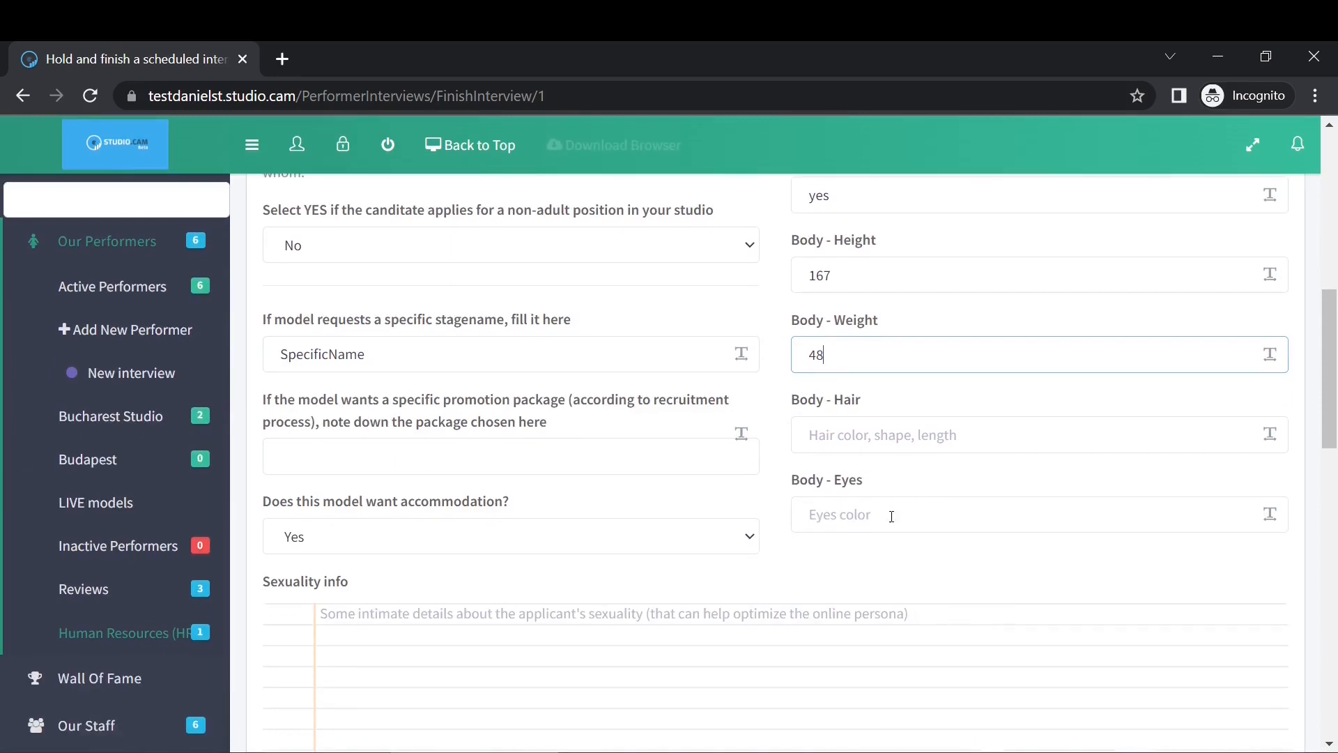
left_click(850, 432)
type("no")
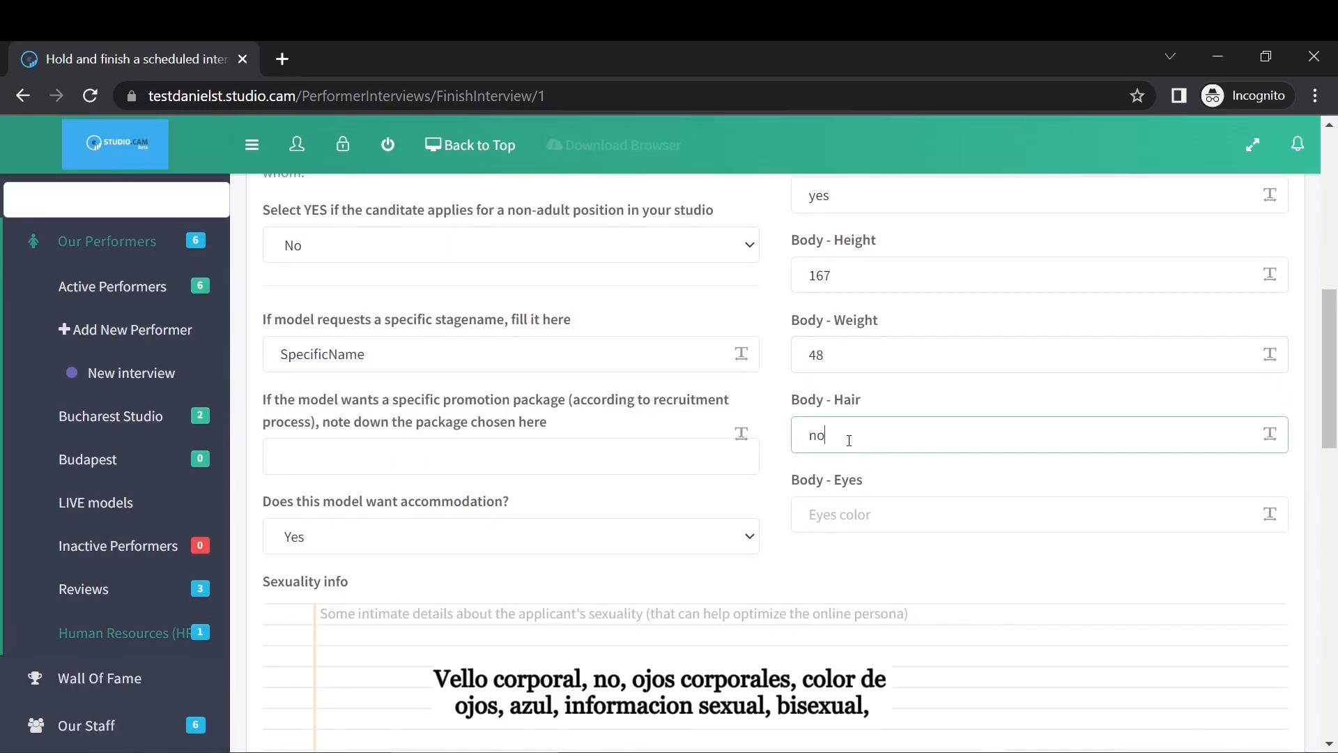
left_click(897, 522)
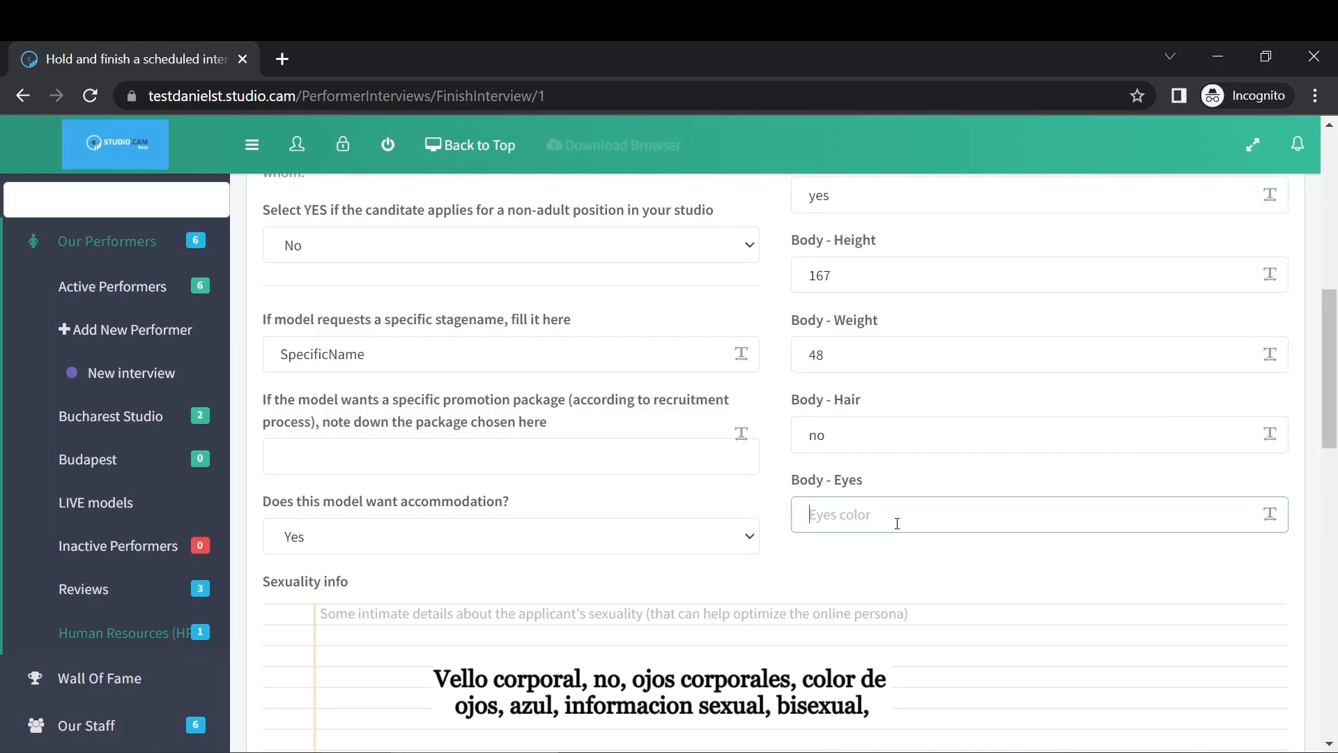
type("blue")
scroll(921, 500, "down", 3)
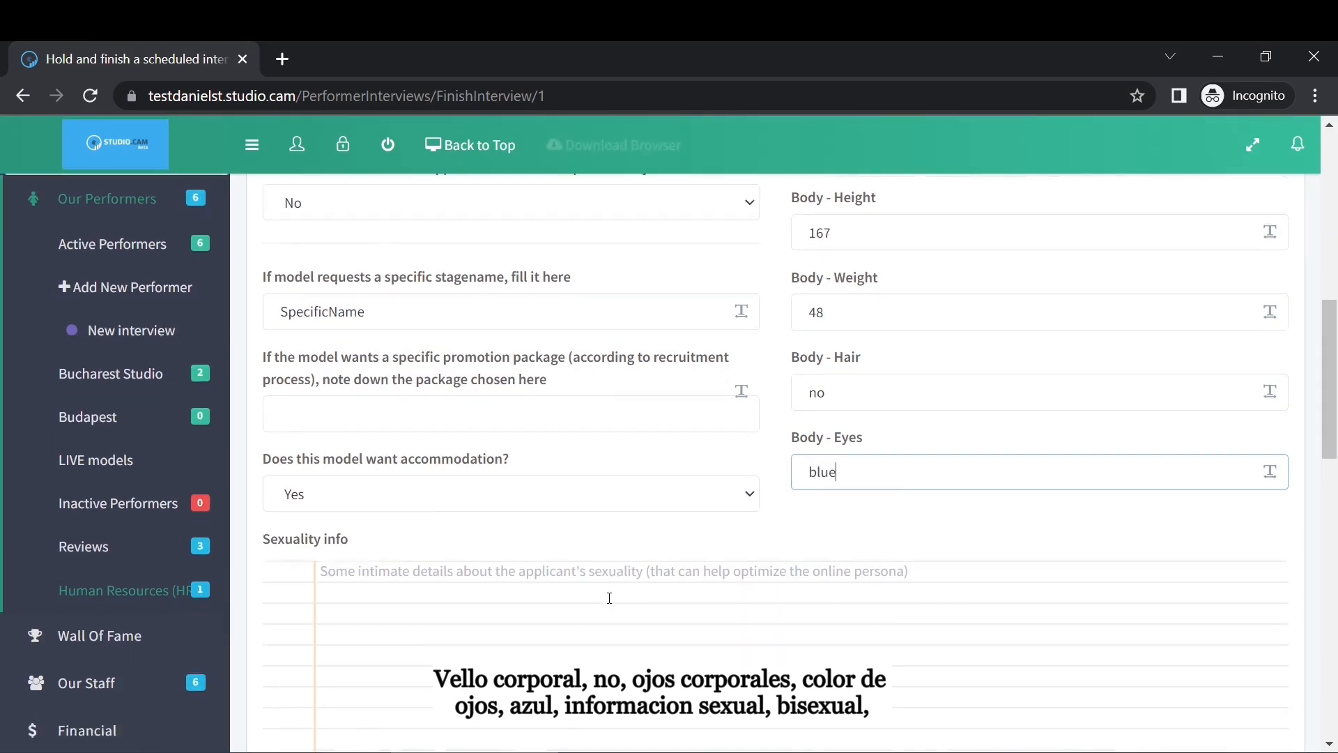
left_click(401, 401)
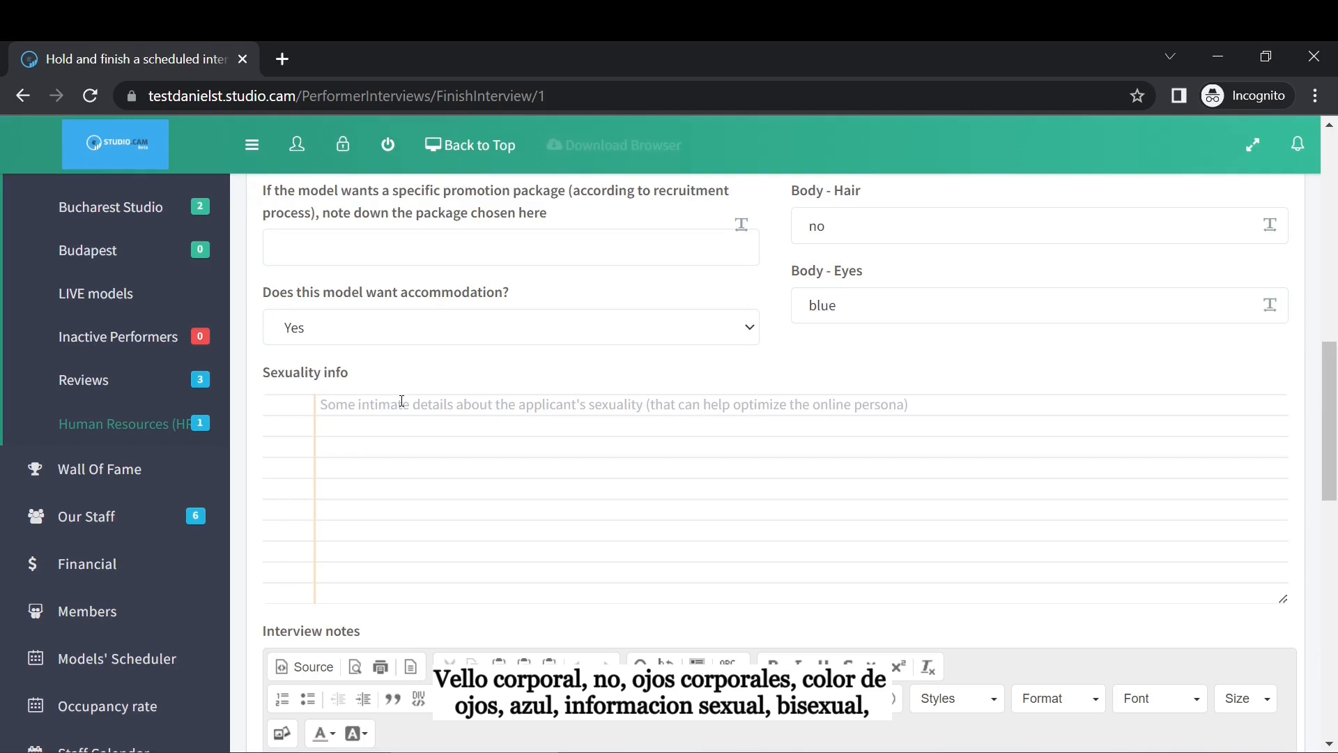
type("Bisexual")
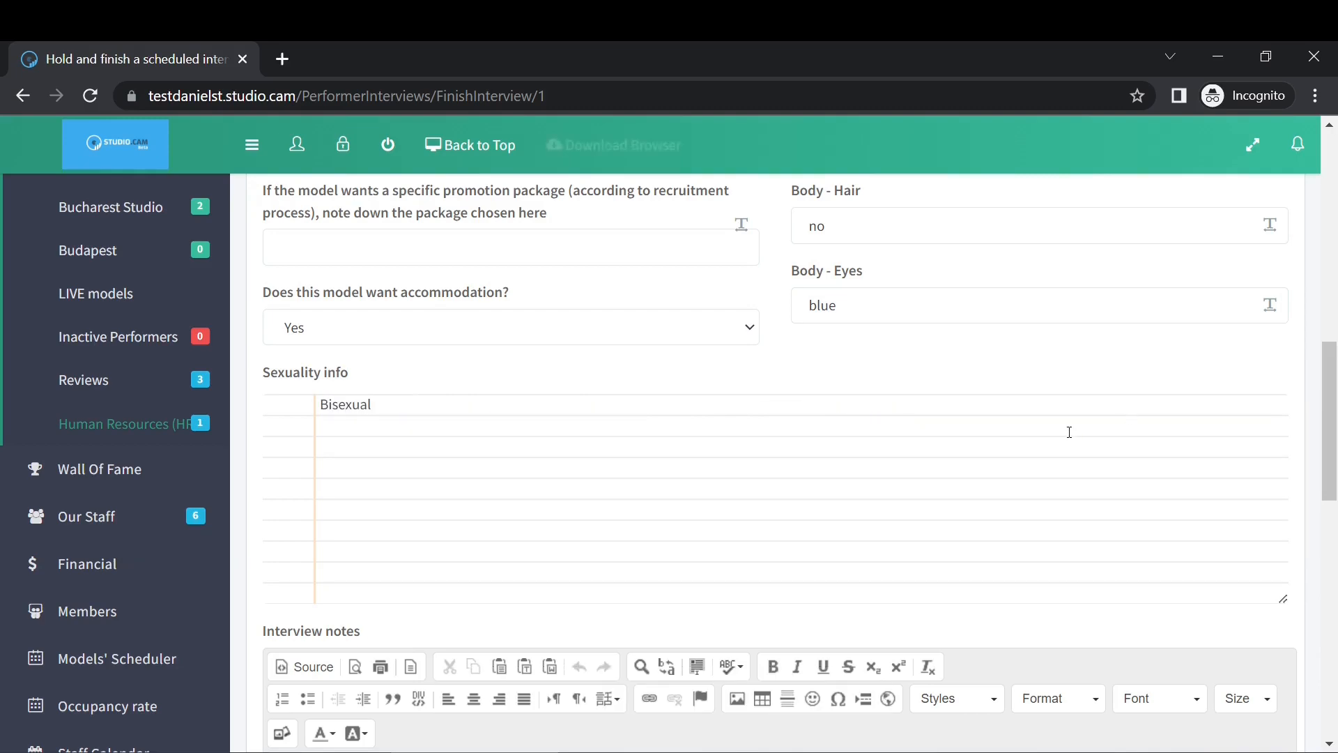
Submit the completed finish-interview form to save Model New's interview.
scroll(950, 425, "down", 8)
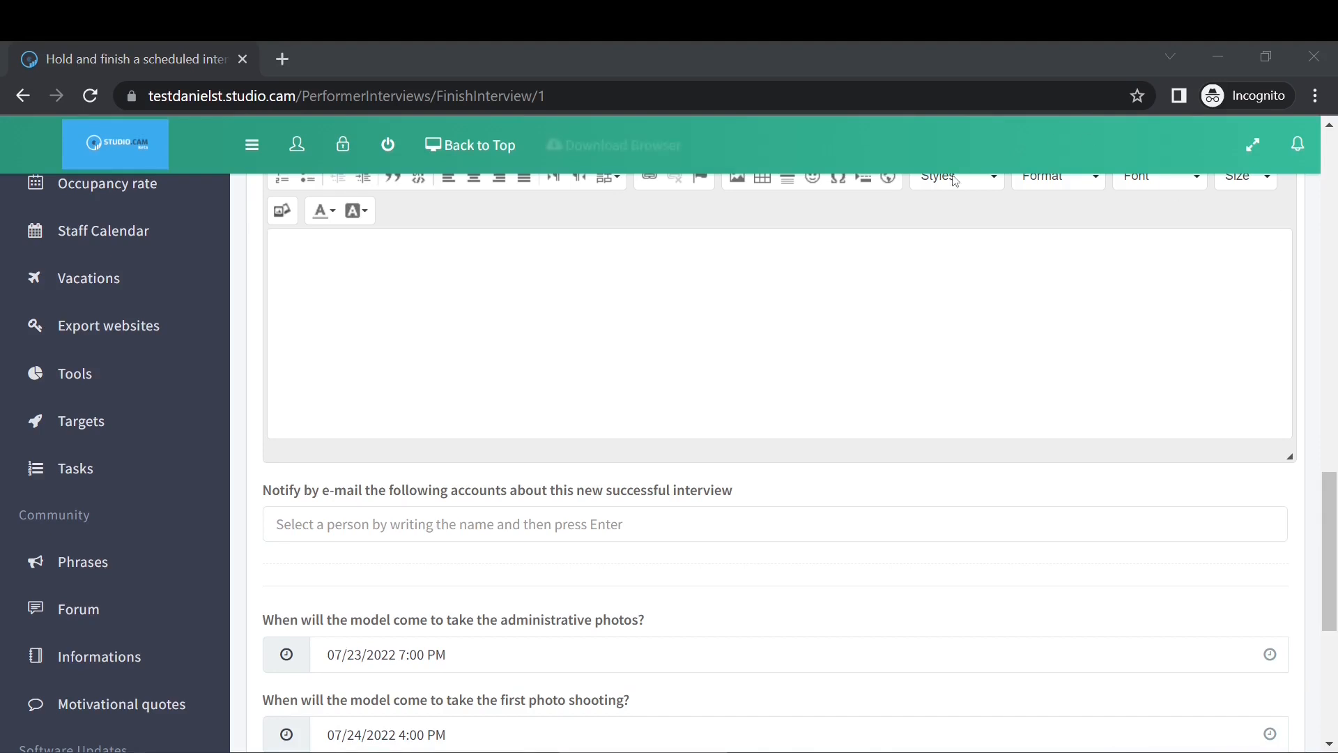
scroll(783, 391, "down", 3)
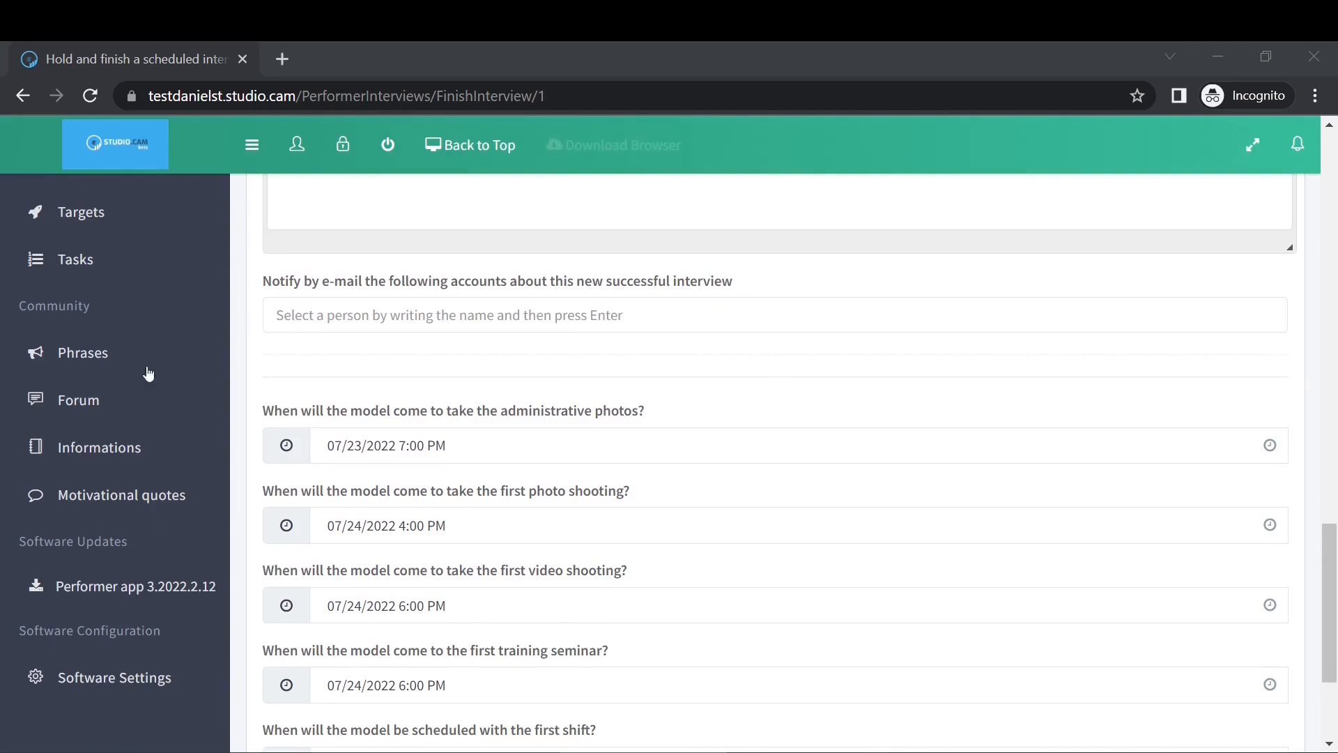
scroll(404, 422, "down", 3)
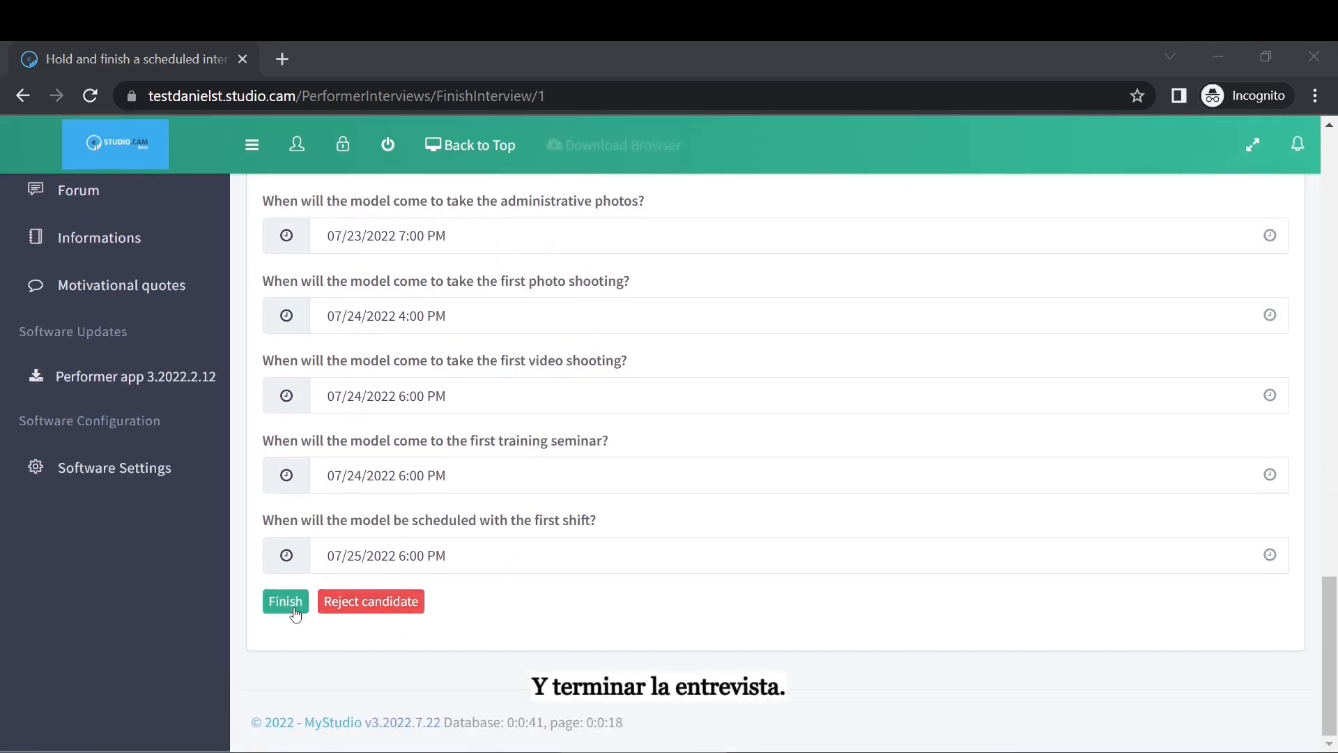
left_click(293, 609)
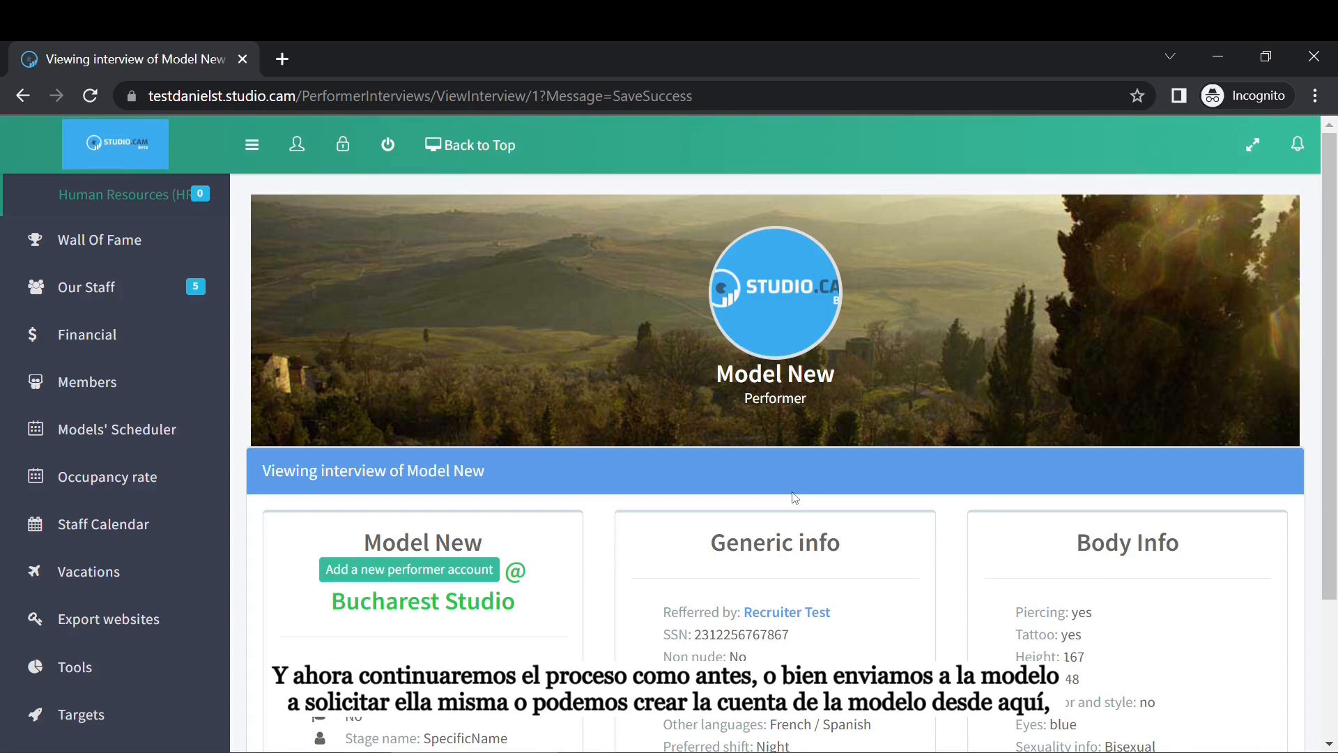
Create a performer account for Model New from the prefilled interview form.
left_click(417, 572)
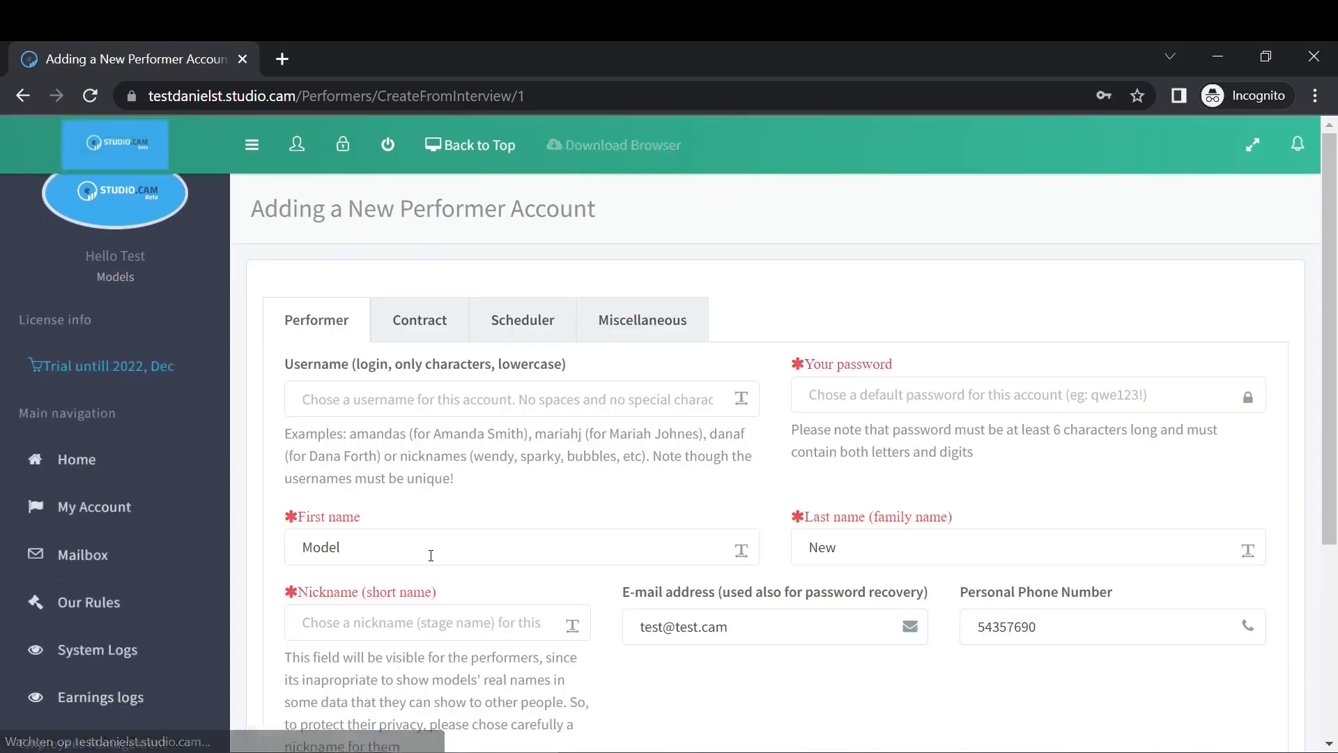
scroll(572, 507, "down", 4)
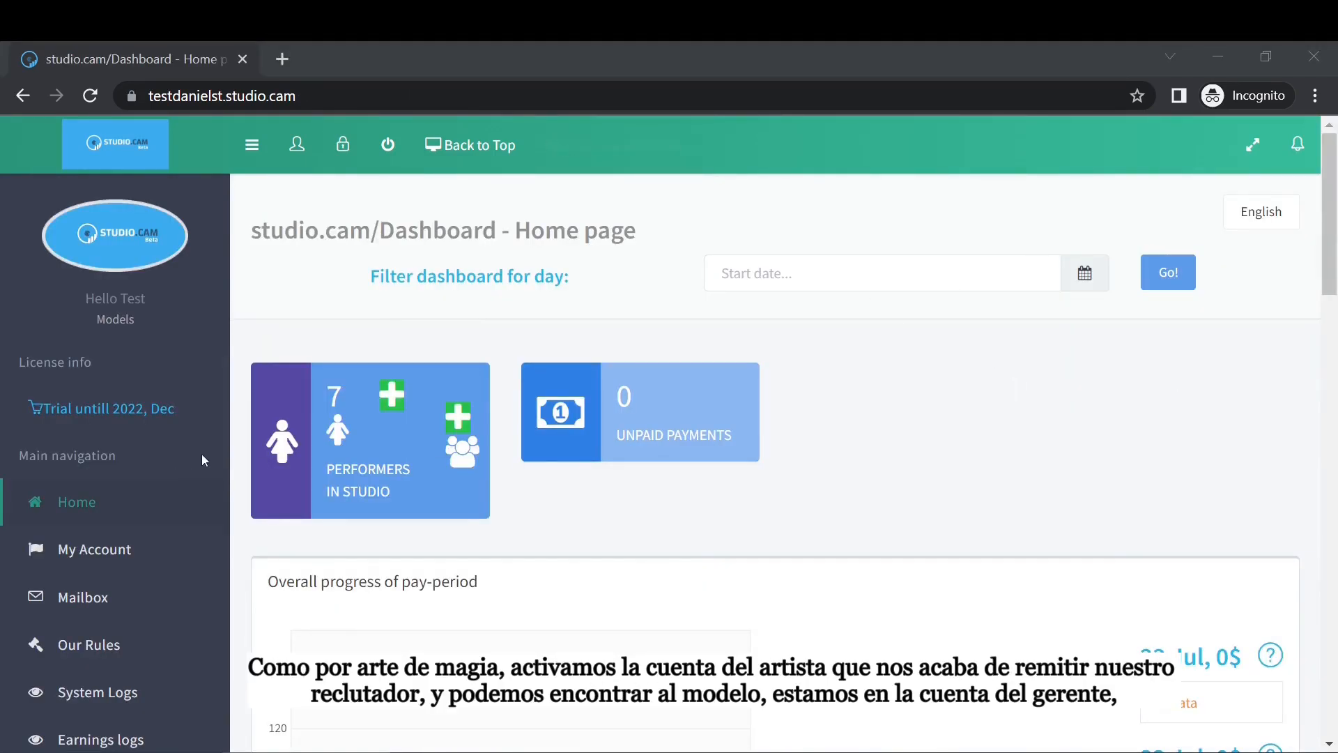
scroll(206, 457, "down", 3)
scroll(205, 457, "down", 2)
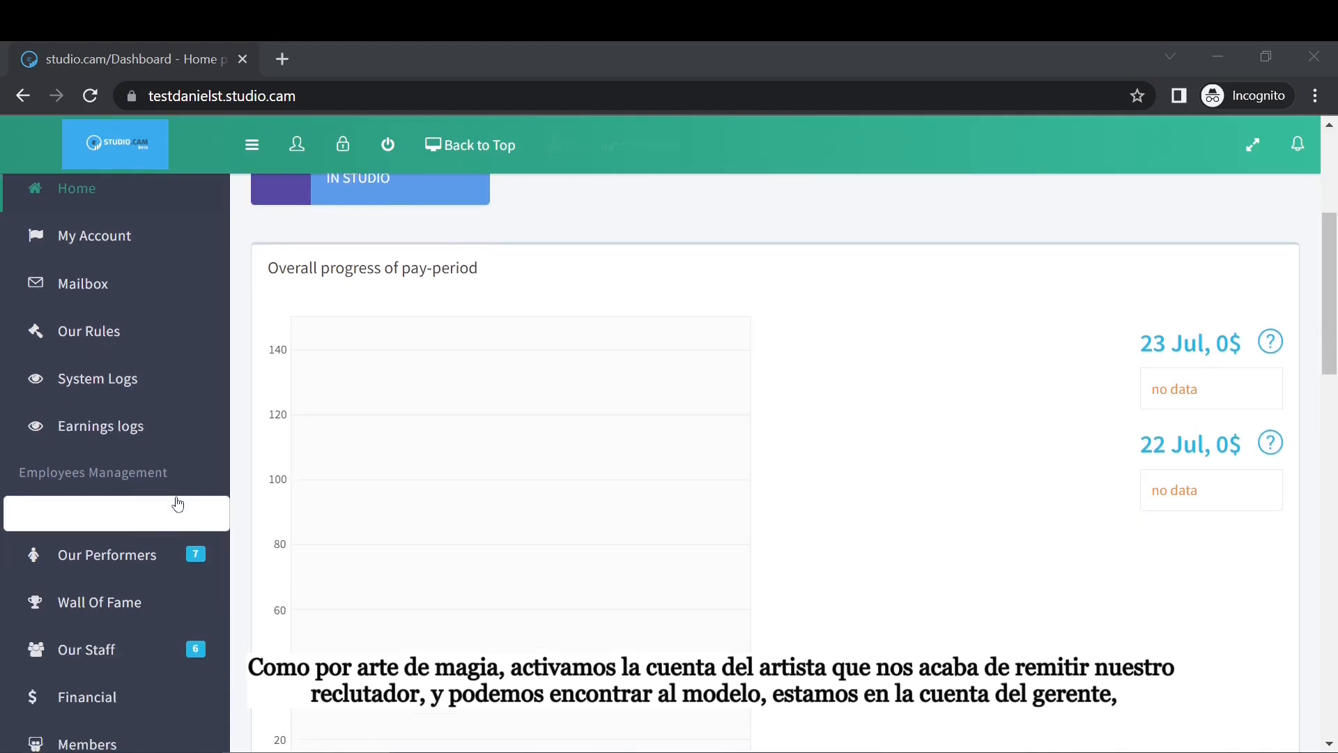
Expand Our Performers in the dashboard sidebar.
left_click(135, 559)
scroll(565, 432, "up", 5)
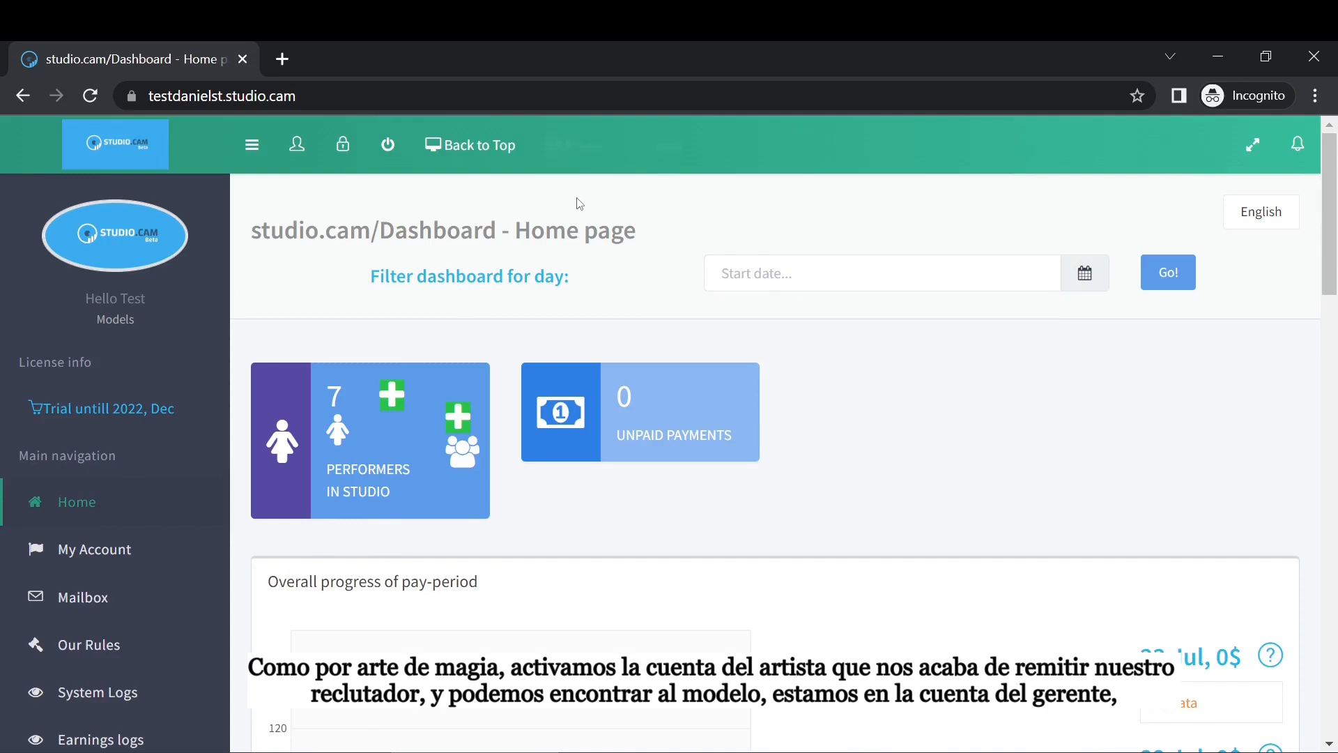
scroll(453, 334, "down", 5)
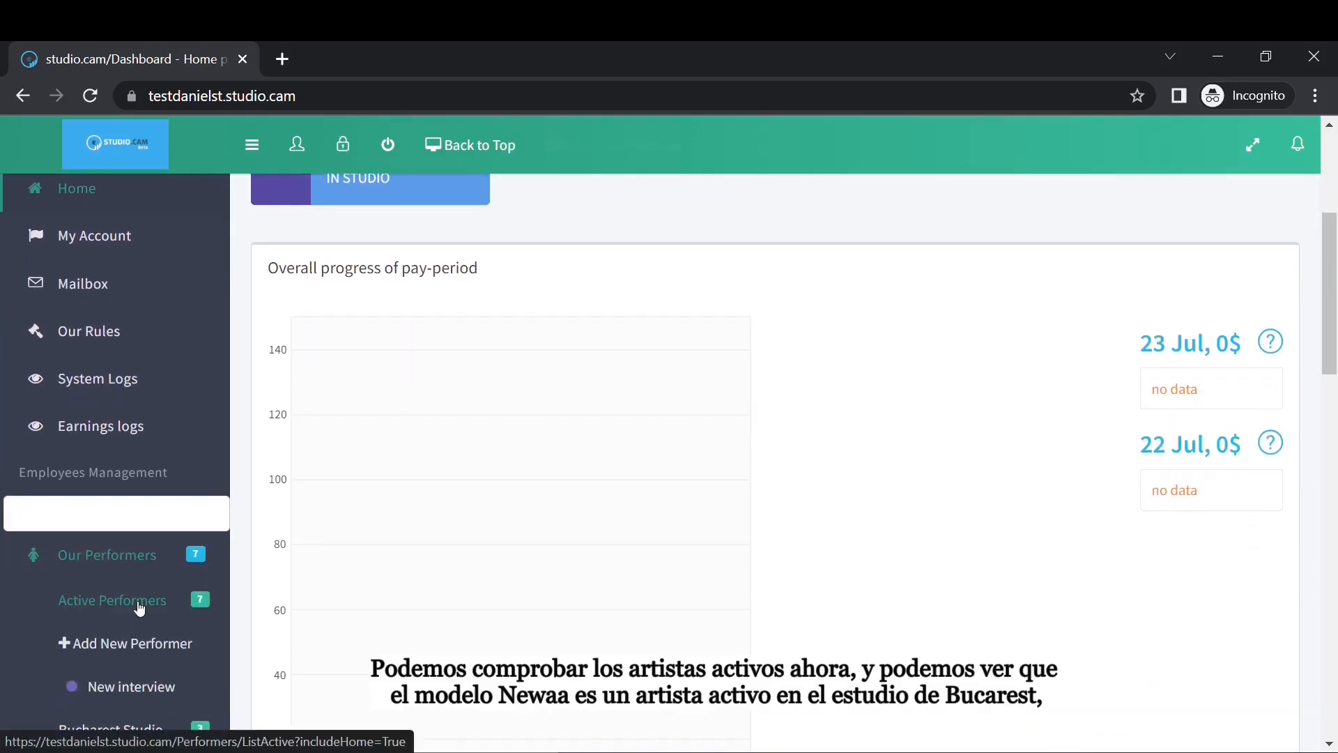
Open Active Performers and locate Model Newaa (NewModel) at Bucharest Studio.
left_click(139, 608)
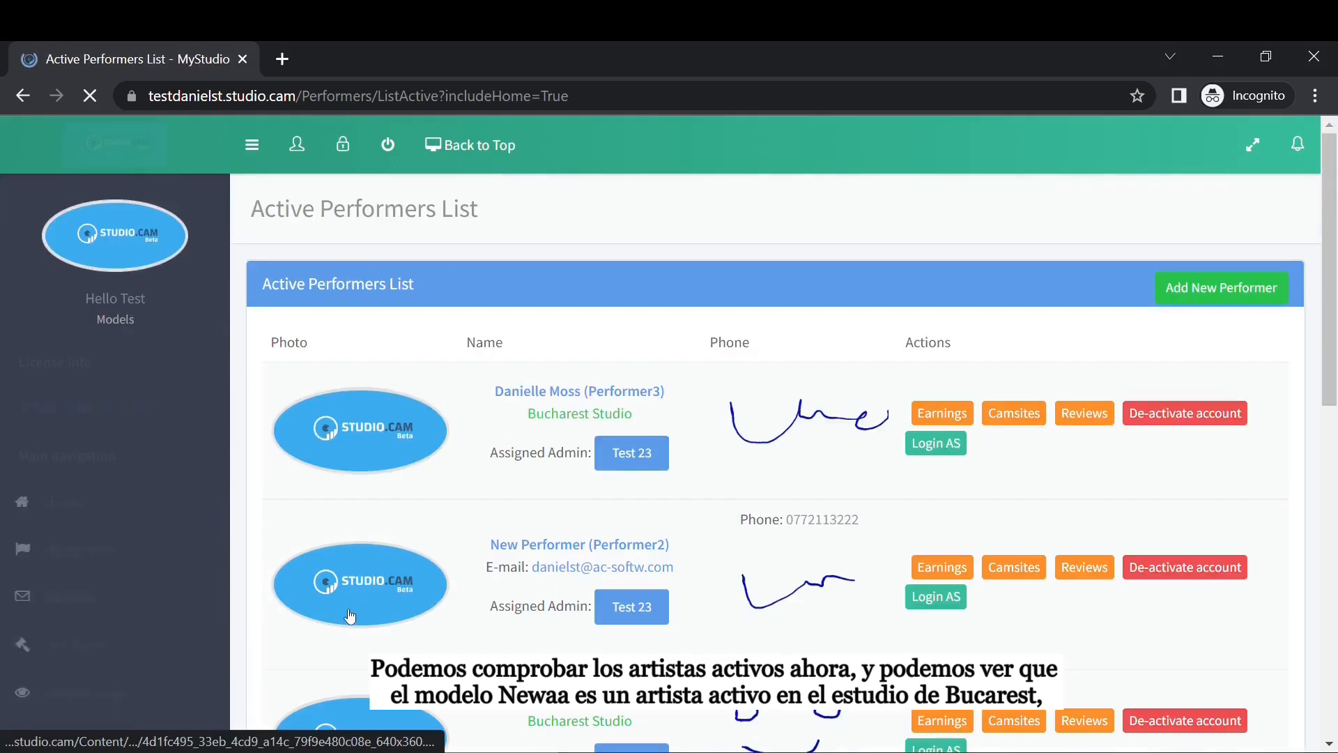
scroll(441, 551, "down", 5)
scroll(552, 542, "down", 1)
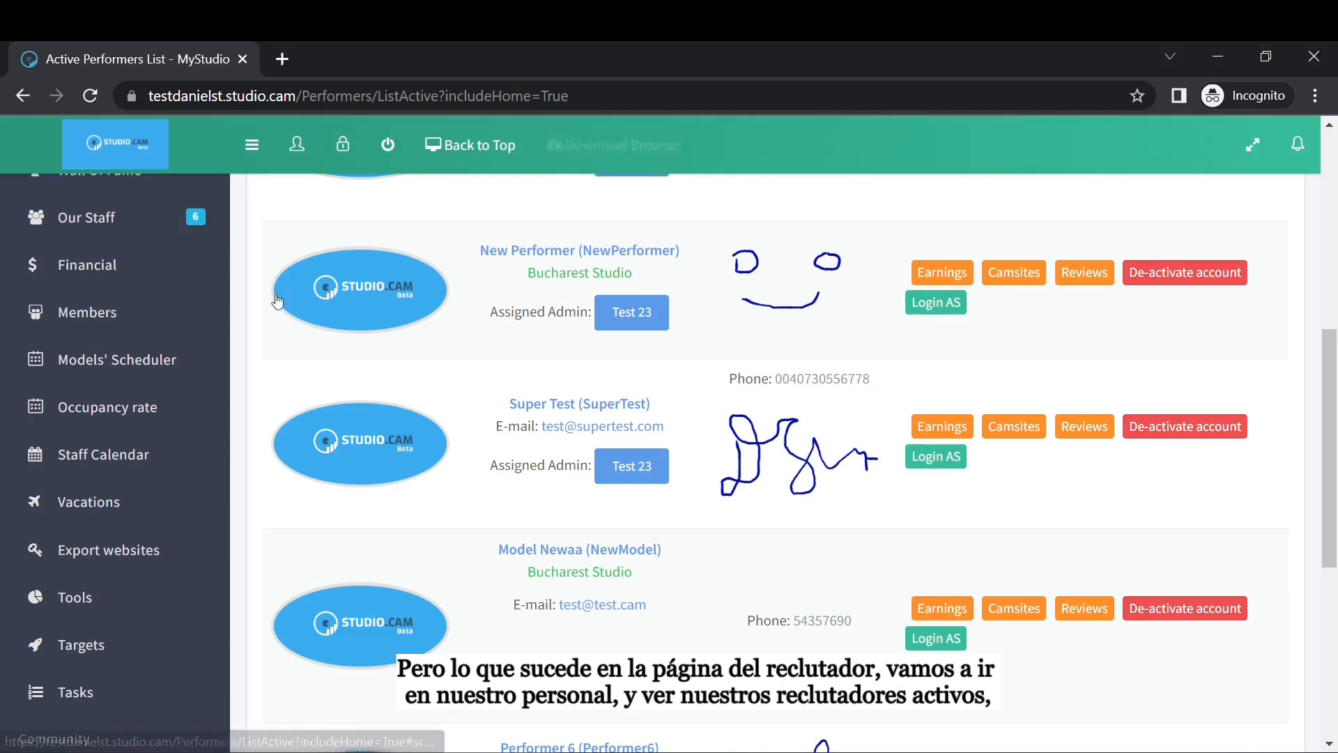
scroll(264, 313, "up", 3)
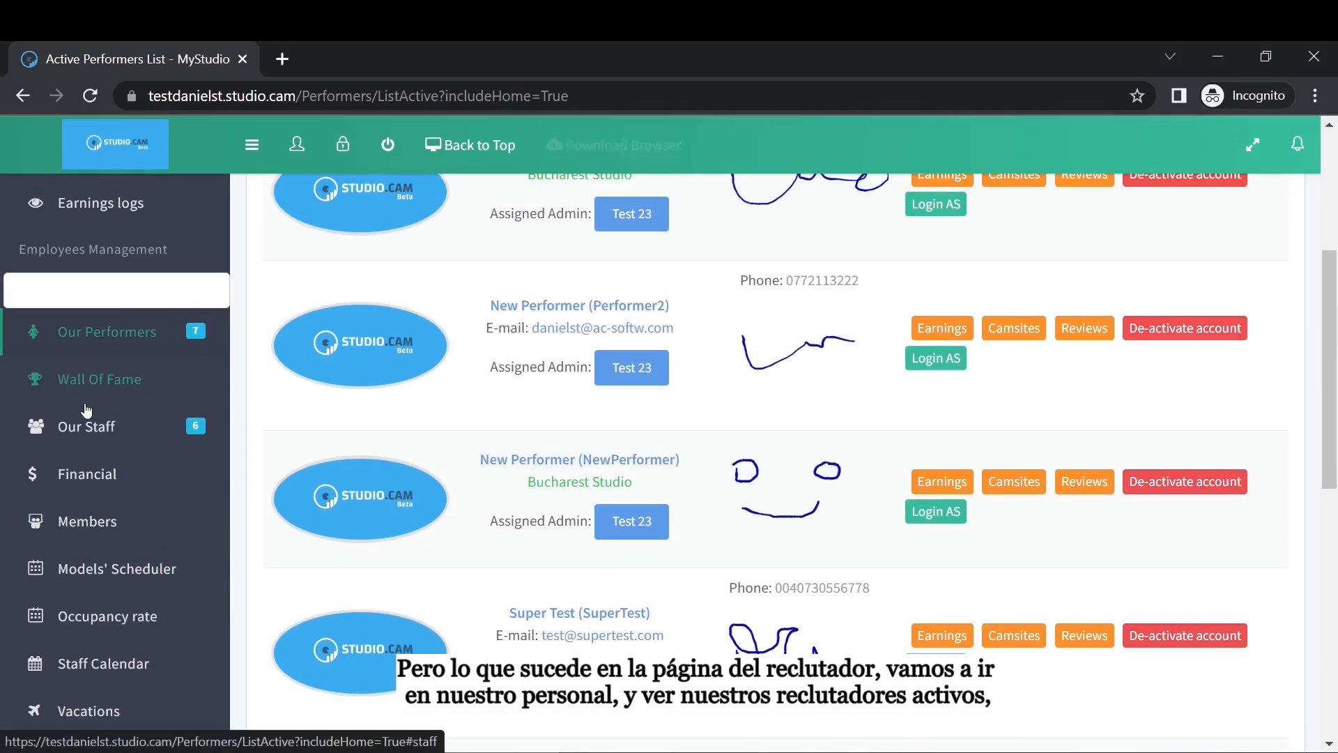
Expand Our Staff in the sidebar.
left_click(125, 424)
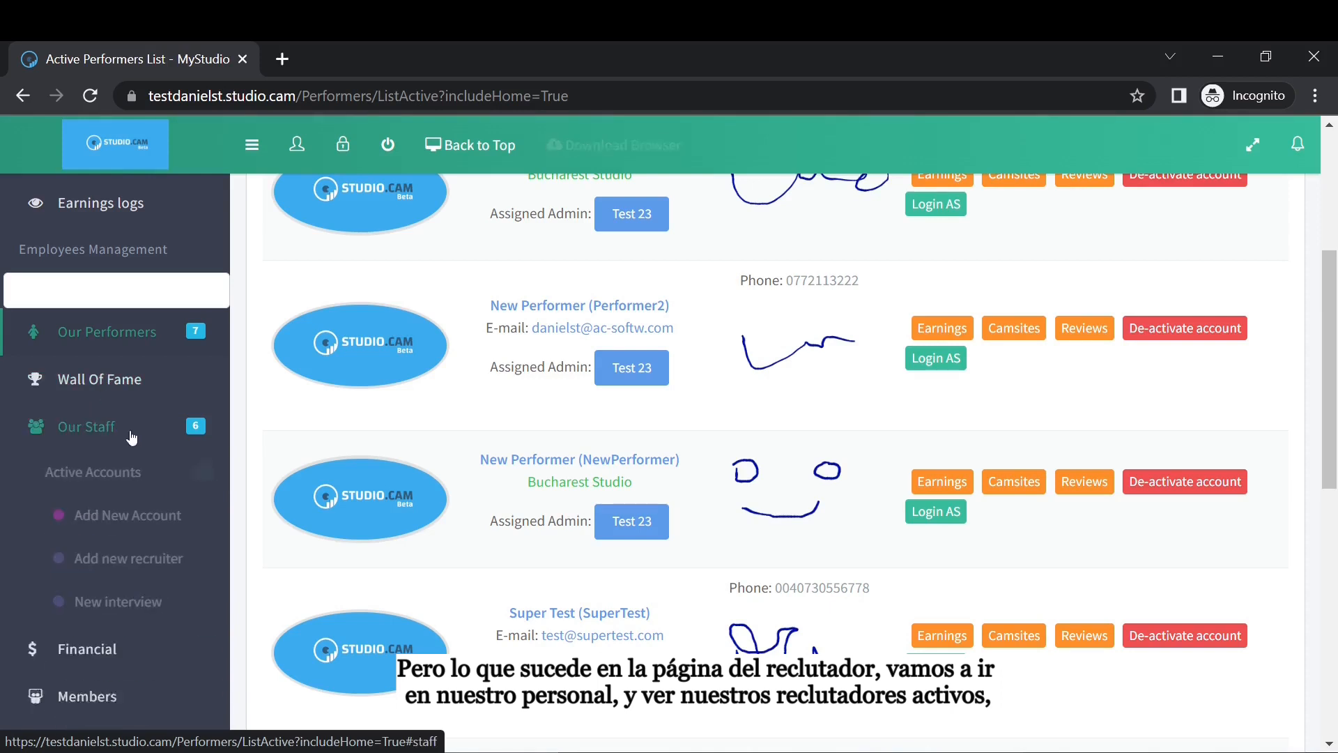
scroll(154, 460, "down", 3)
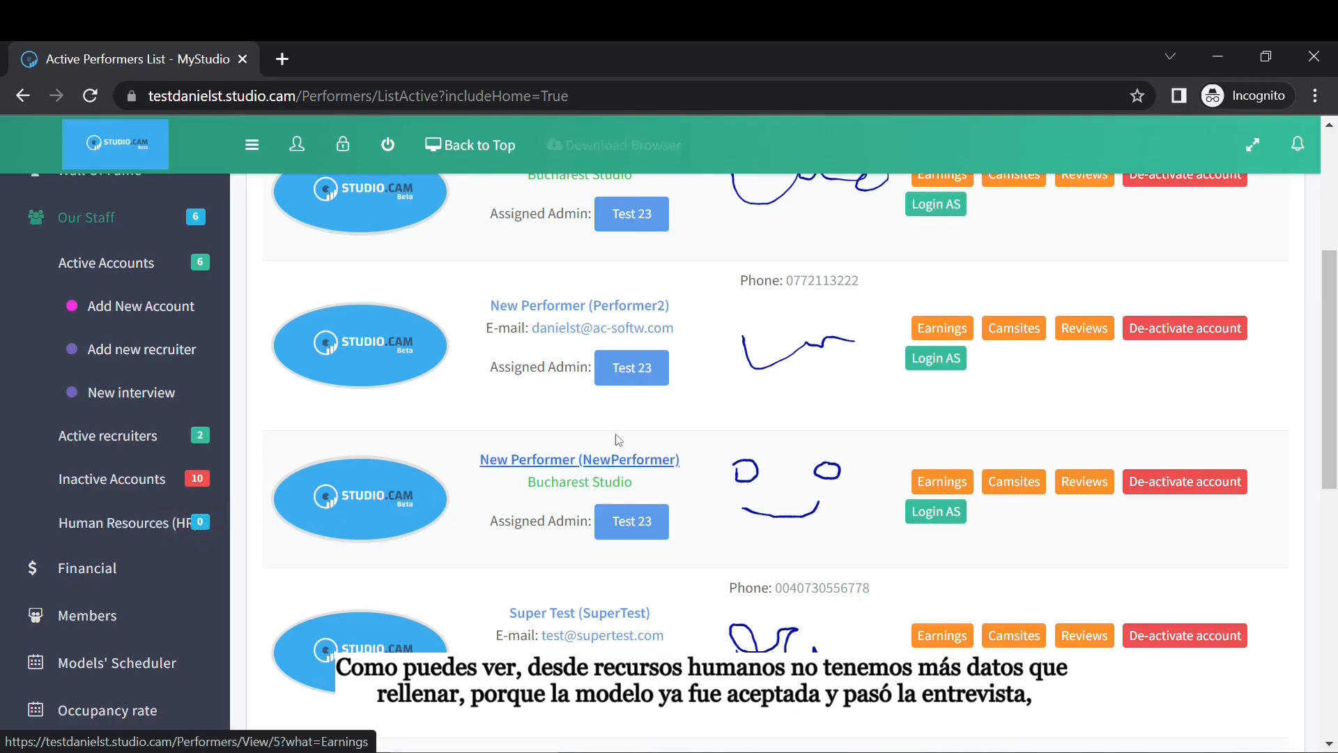
scroll(657, 560, "down", 3)
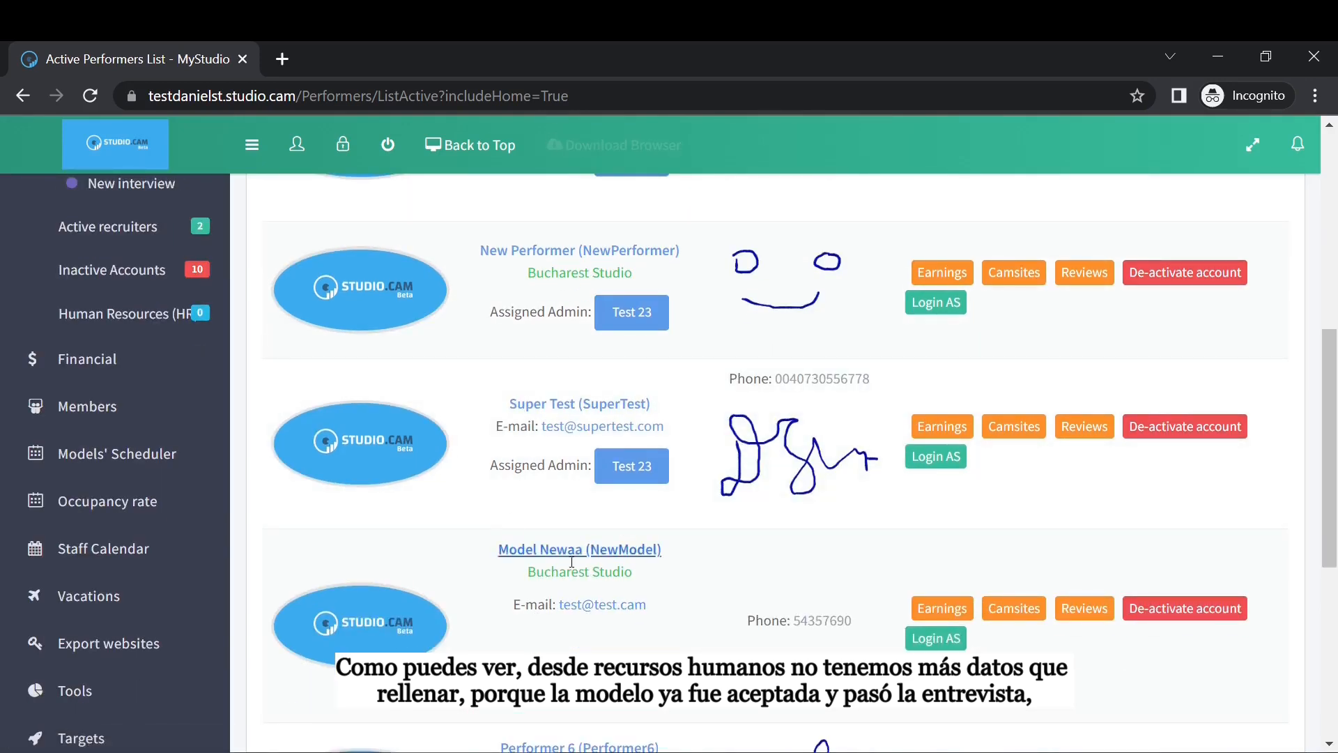
scroll(168, 322, "up", 2)
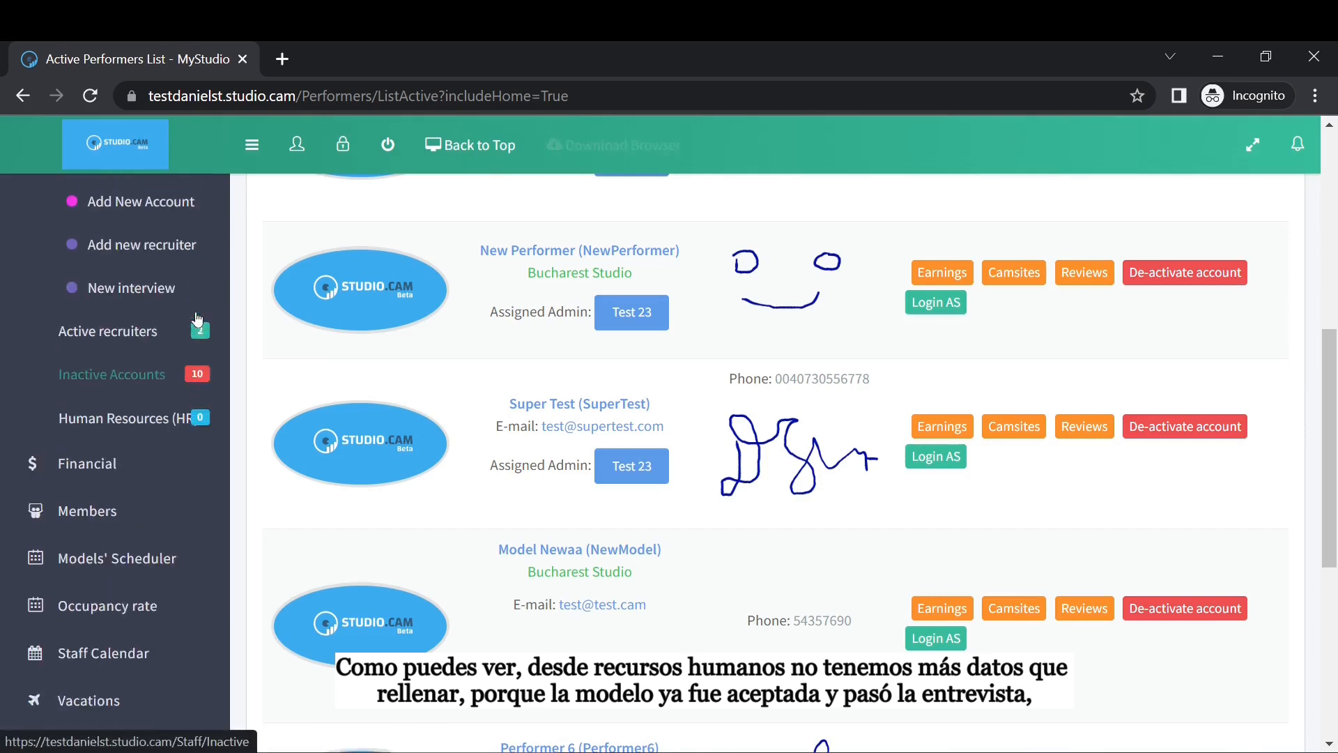
Open Active recruiters and bring up the recruiter's profile overview.
left_click(149, 333)
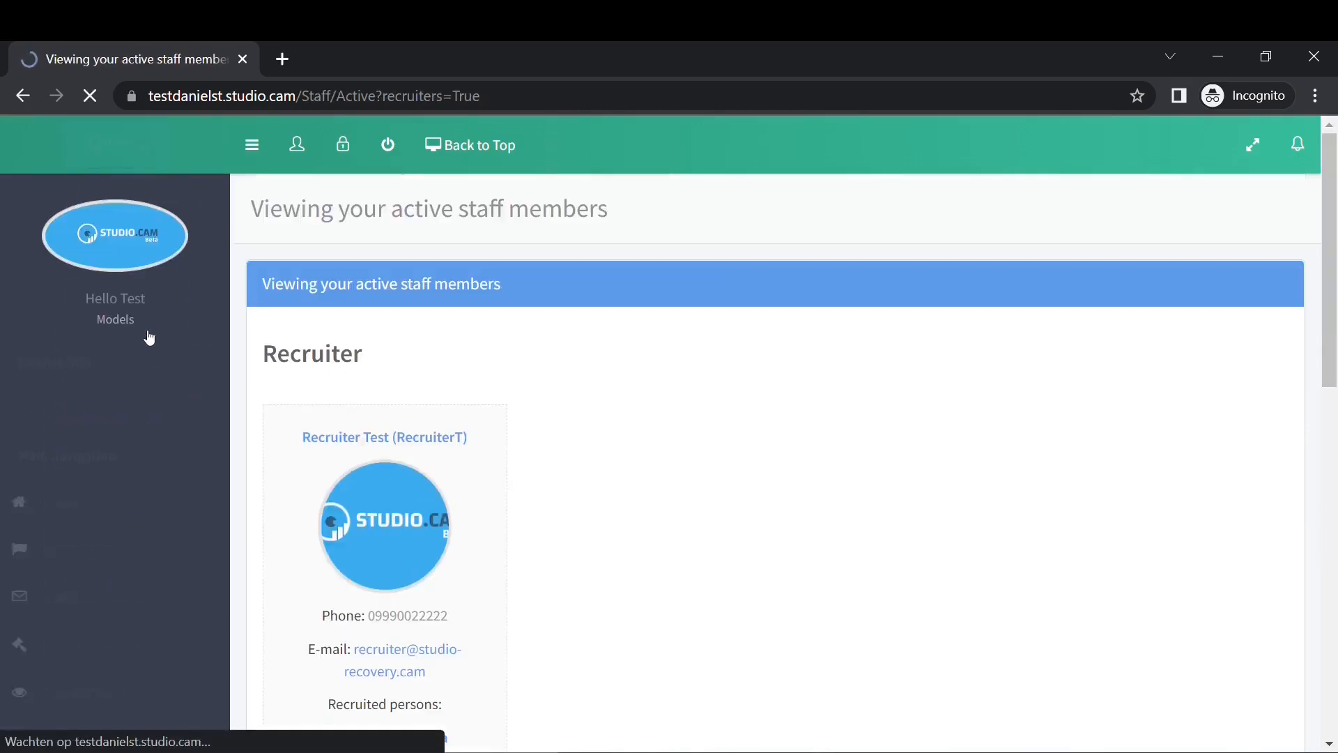
scroll(429, 460, "down", 1)
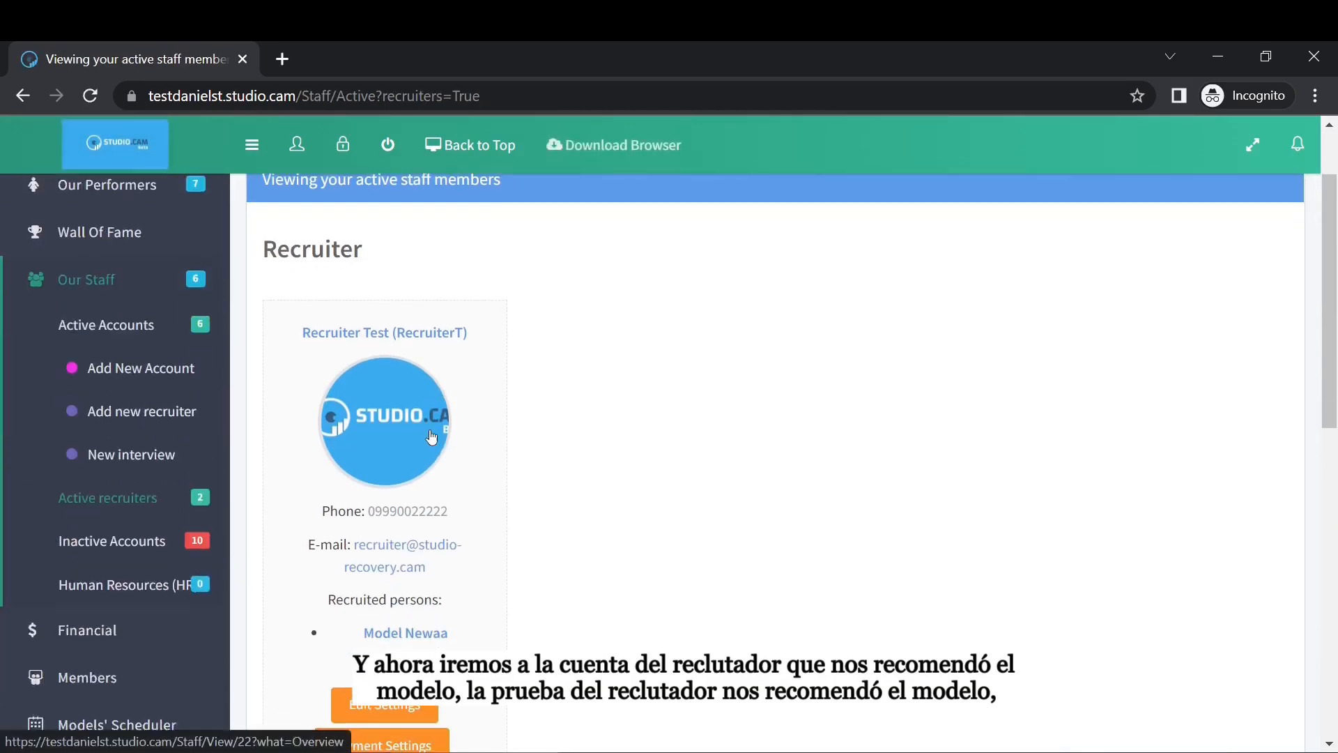
left_click(384, 444)
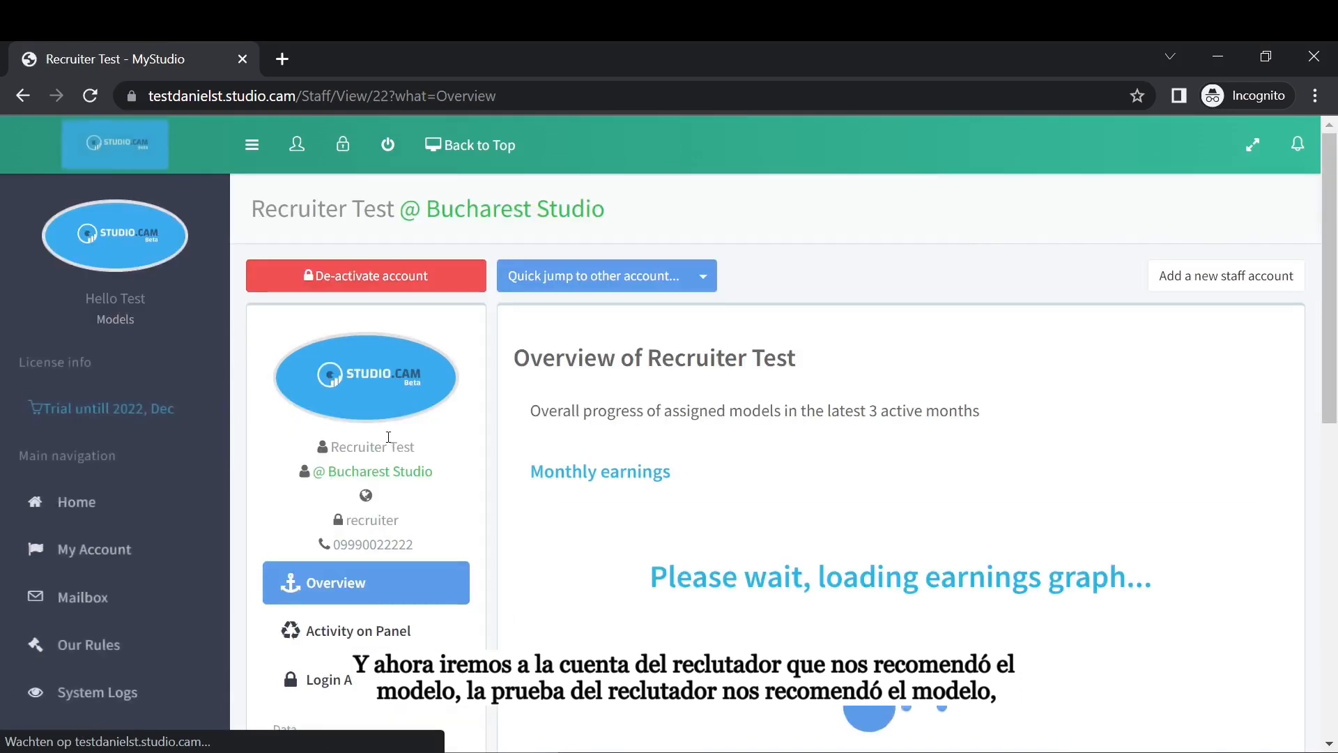
scroll(587, 472, "down", 1)
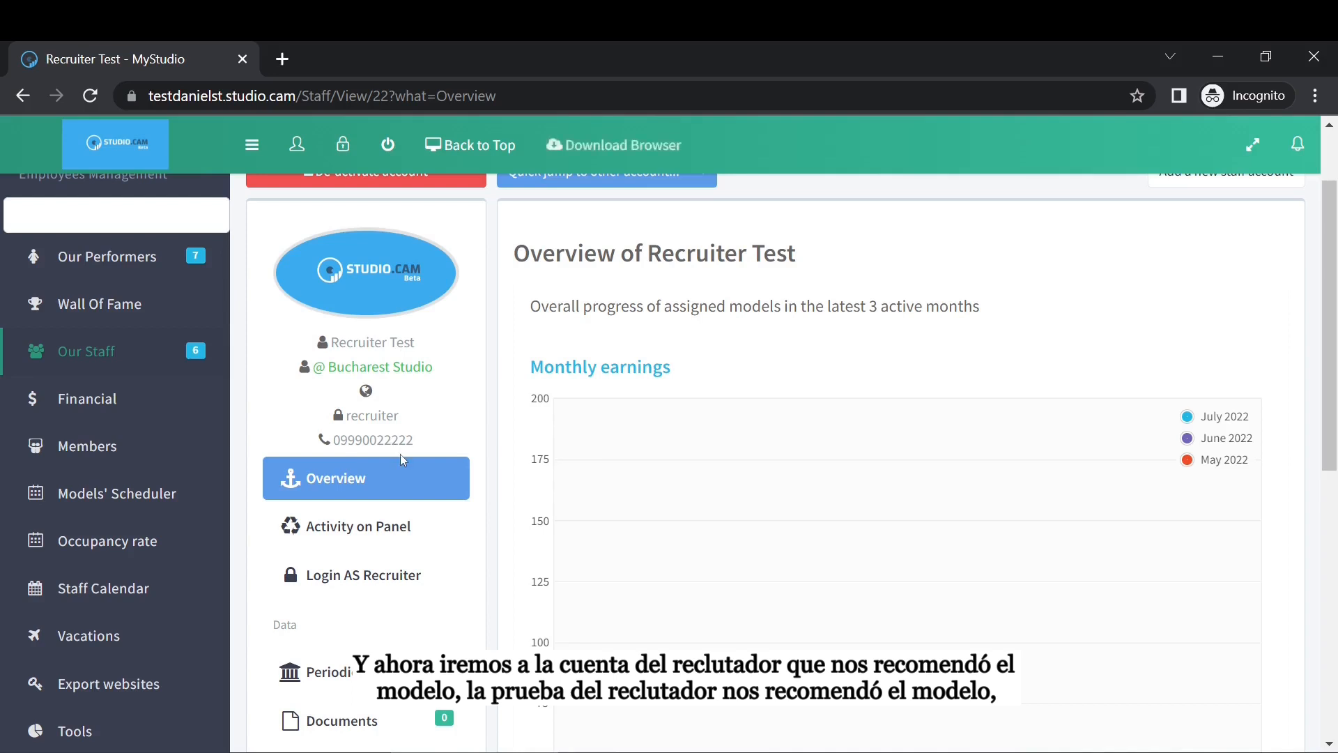
scroll(402, 460, "down", 1)
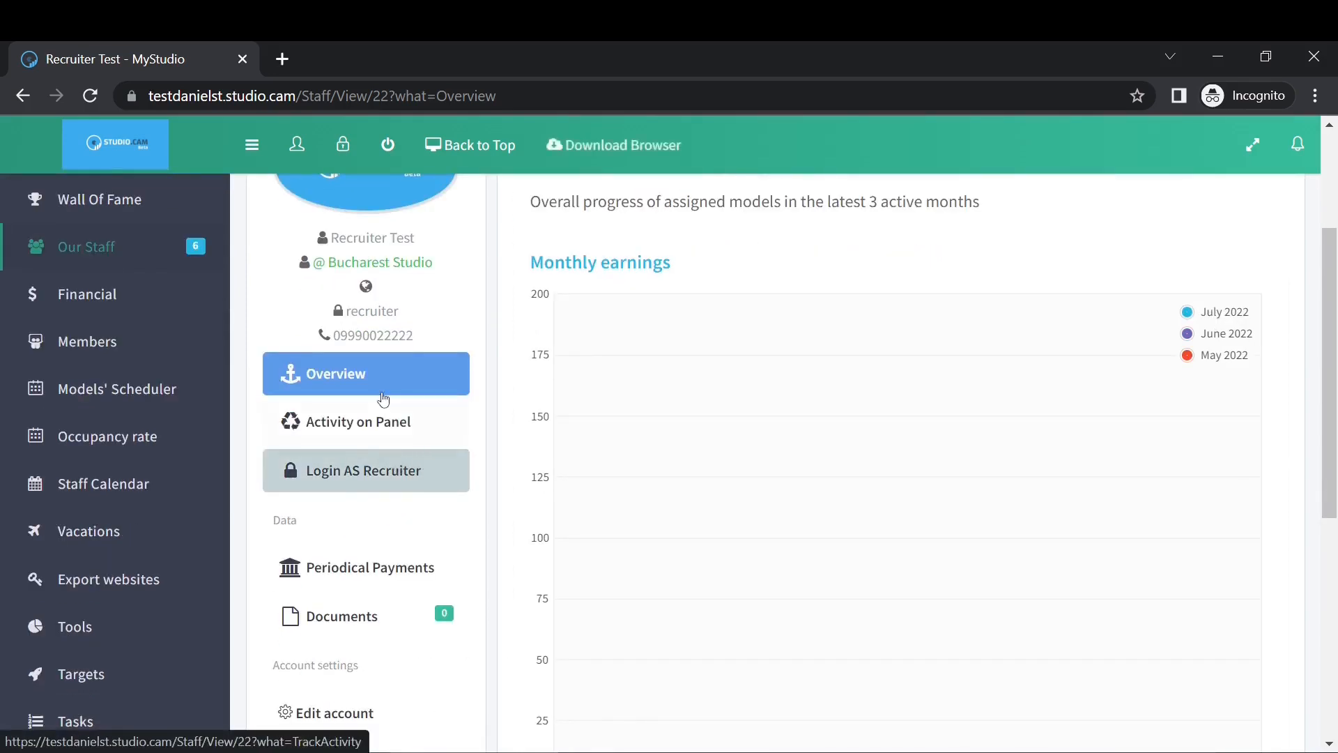
View the recruiter's activity log for 23 July 2022, including the created interview entry.
left_click(387, 427)
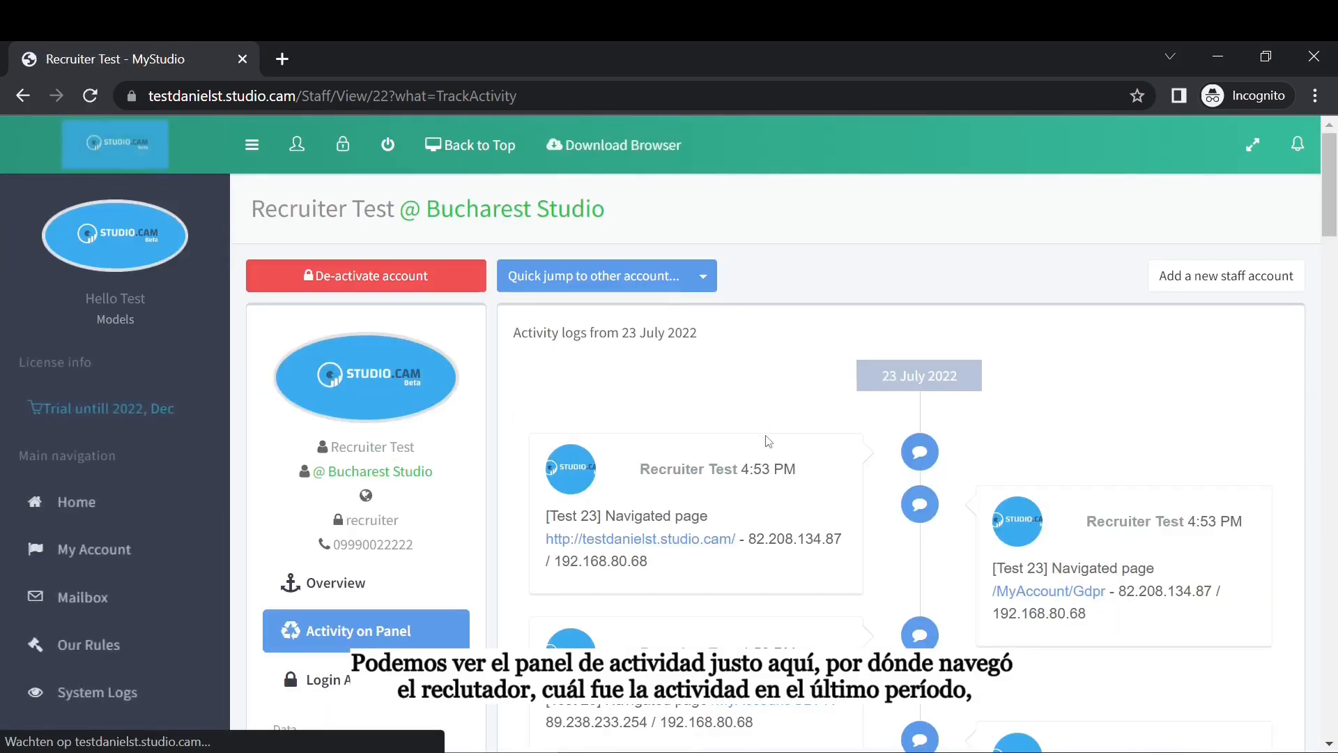
scroll(880, 438, "down", 5)
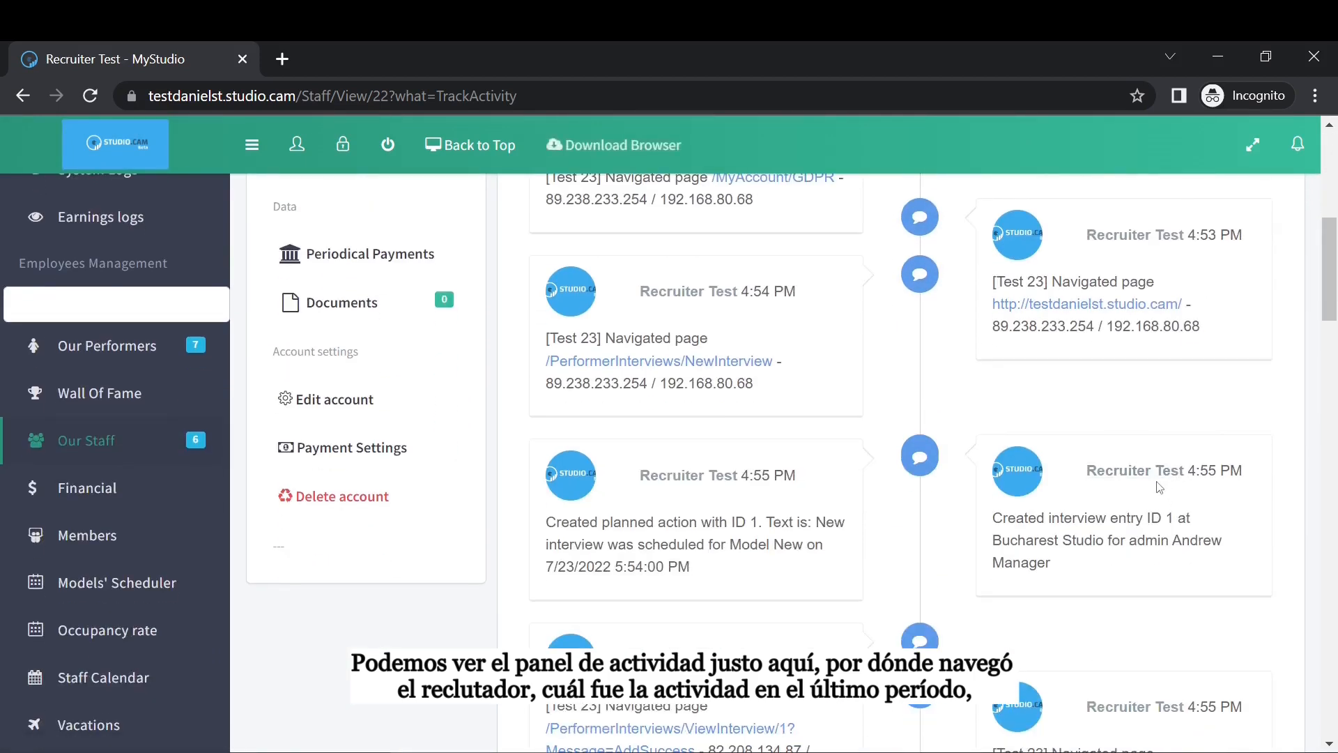
scroll(1161, 484, "down", 2)
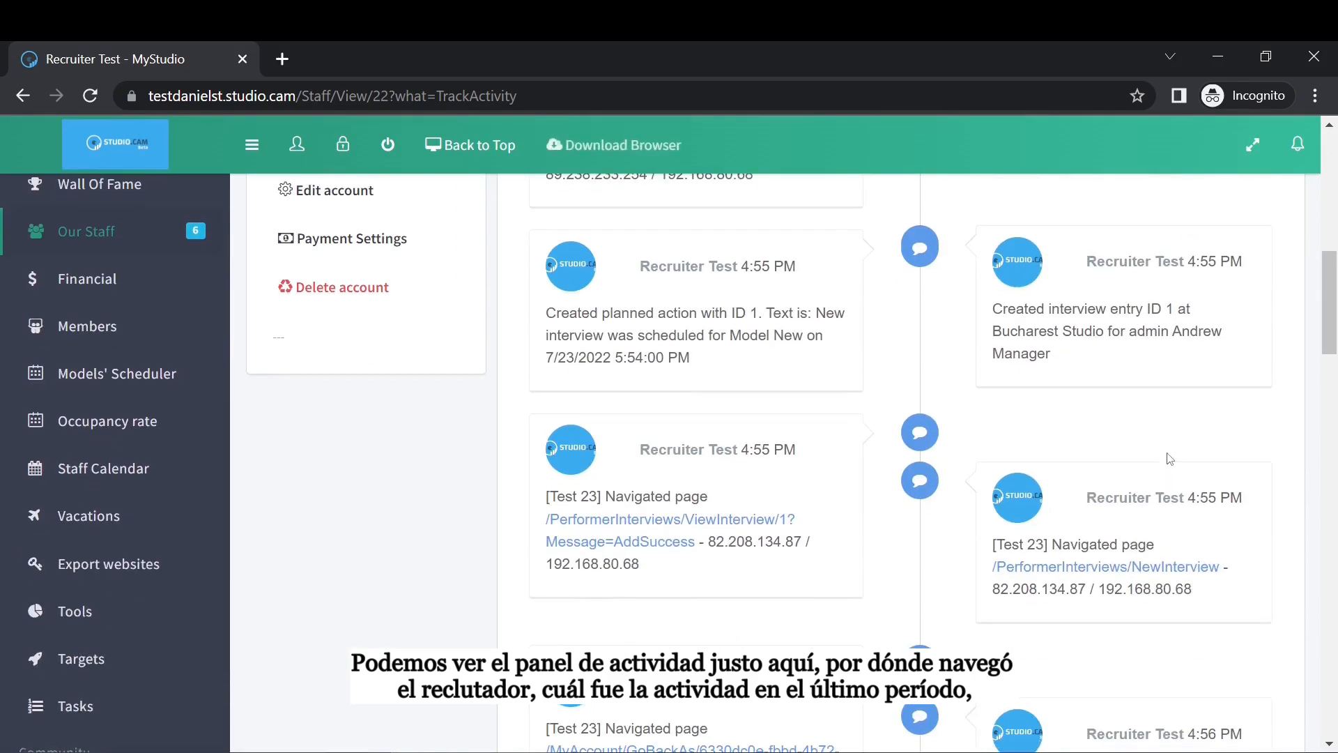
scroll(1170, 469, "down", 2)
scroll(1171, 466, "down", 7)
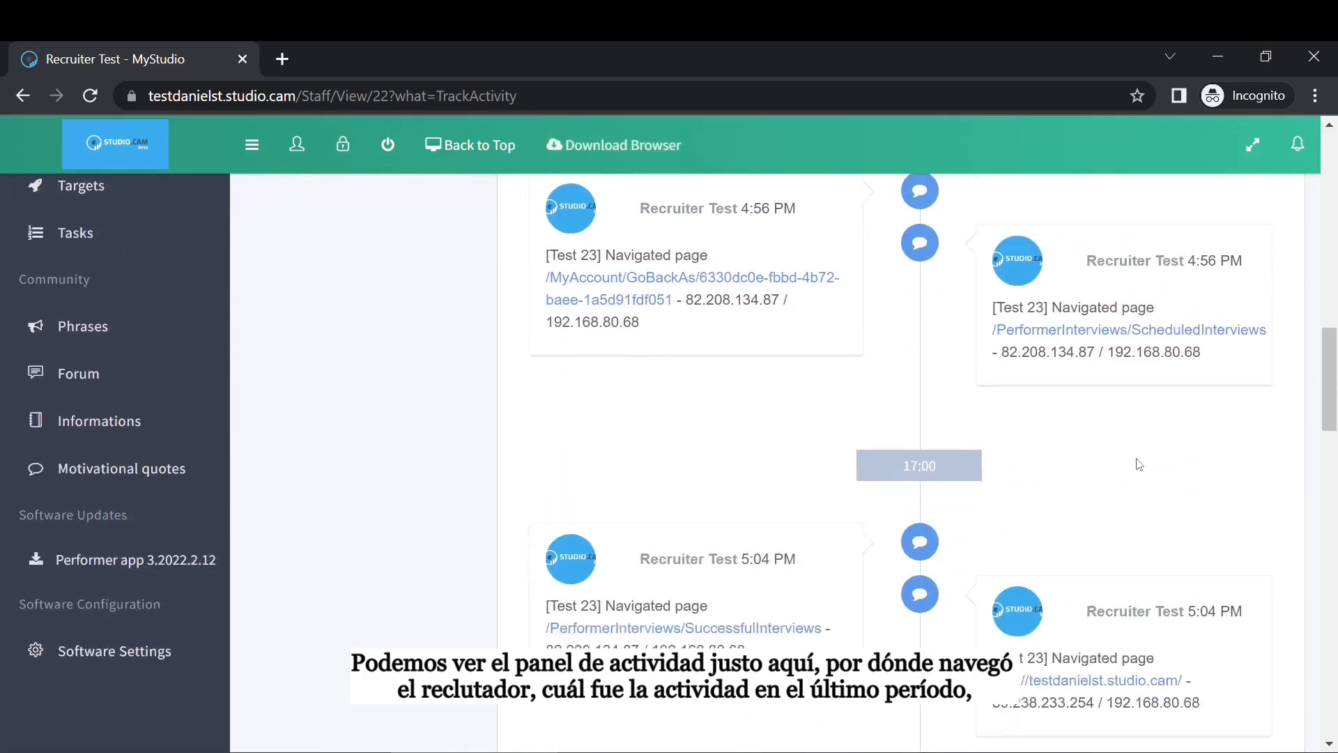
scroll(1136, 463, "up", 9)
scroll(1115, 466, "up", 7)
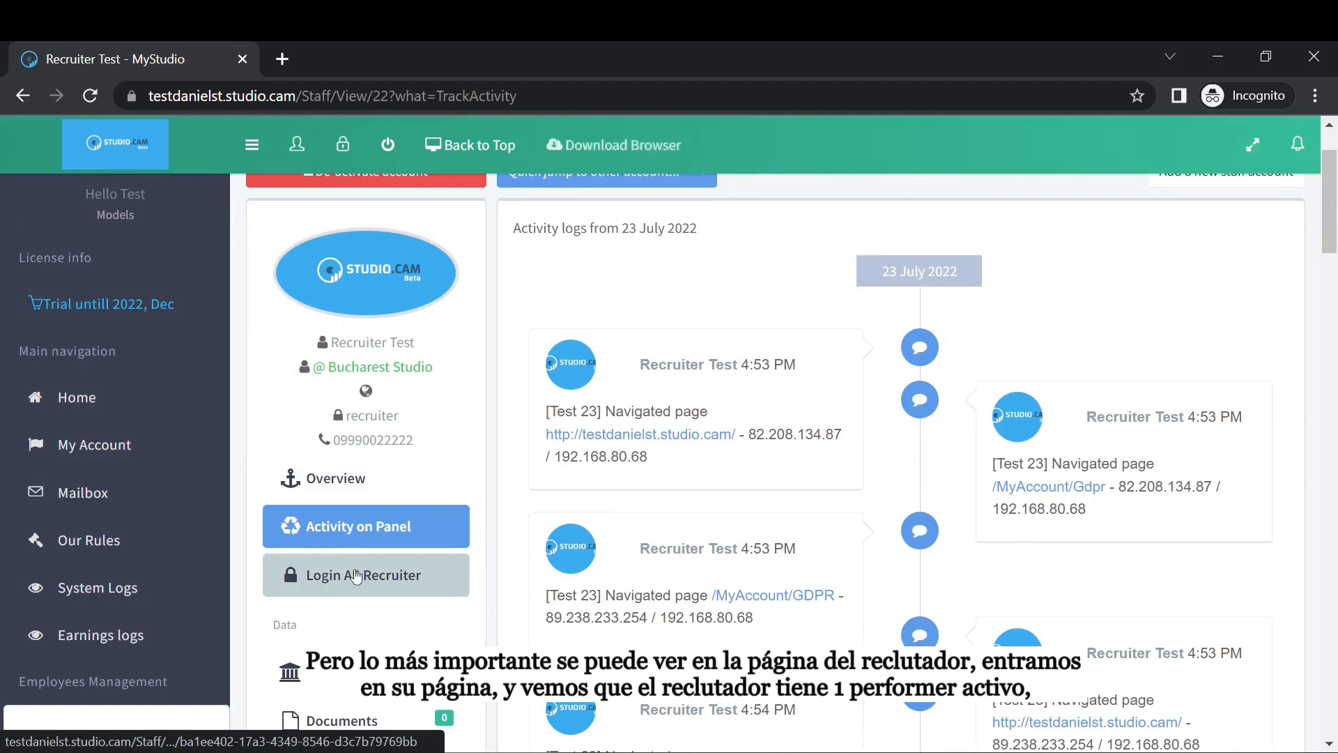
Log in as the recruiter and check their Active Performers list shows only Model Newaa.
left_click(355, 579)
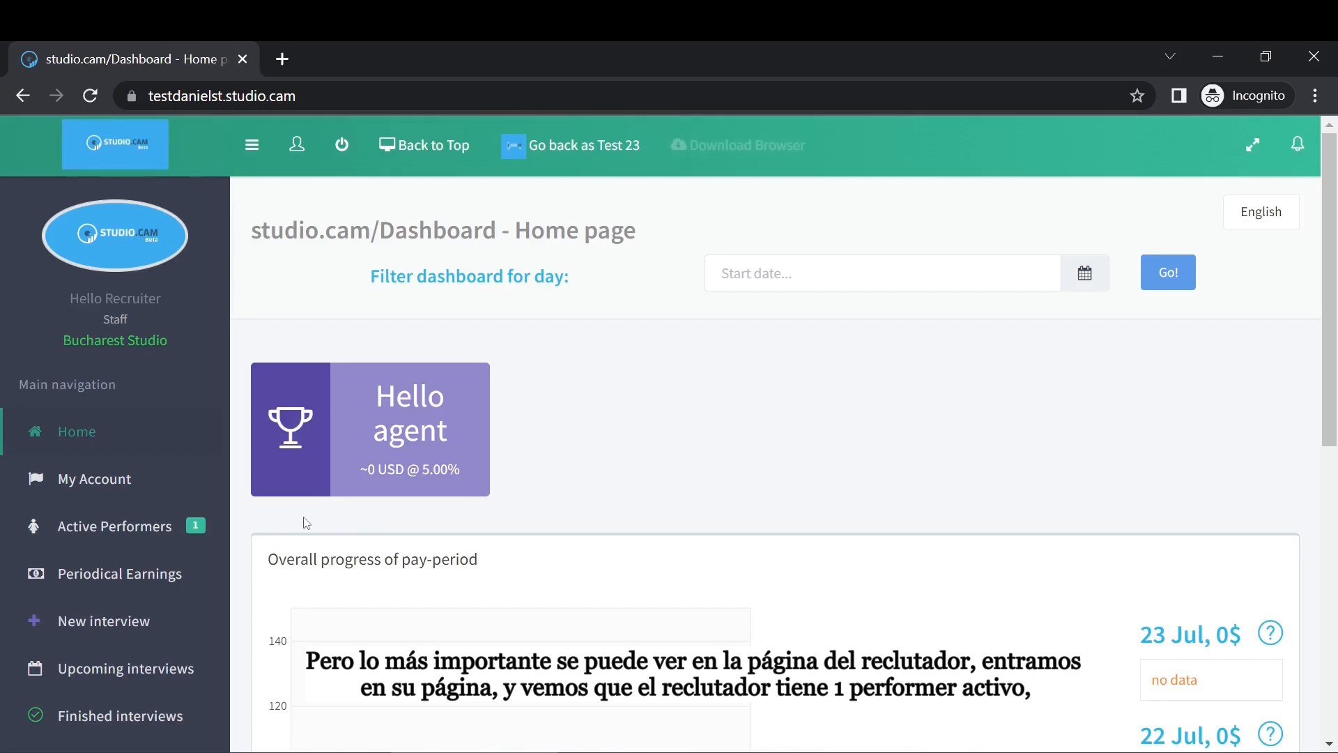
left_click(156, 531)
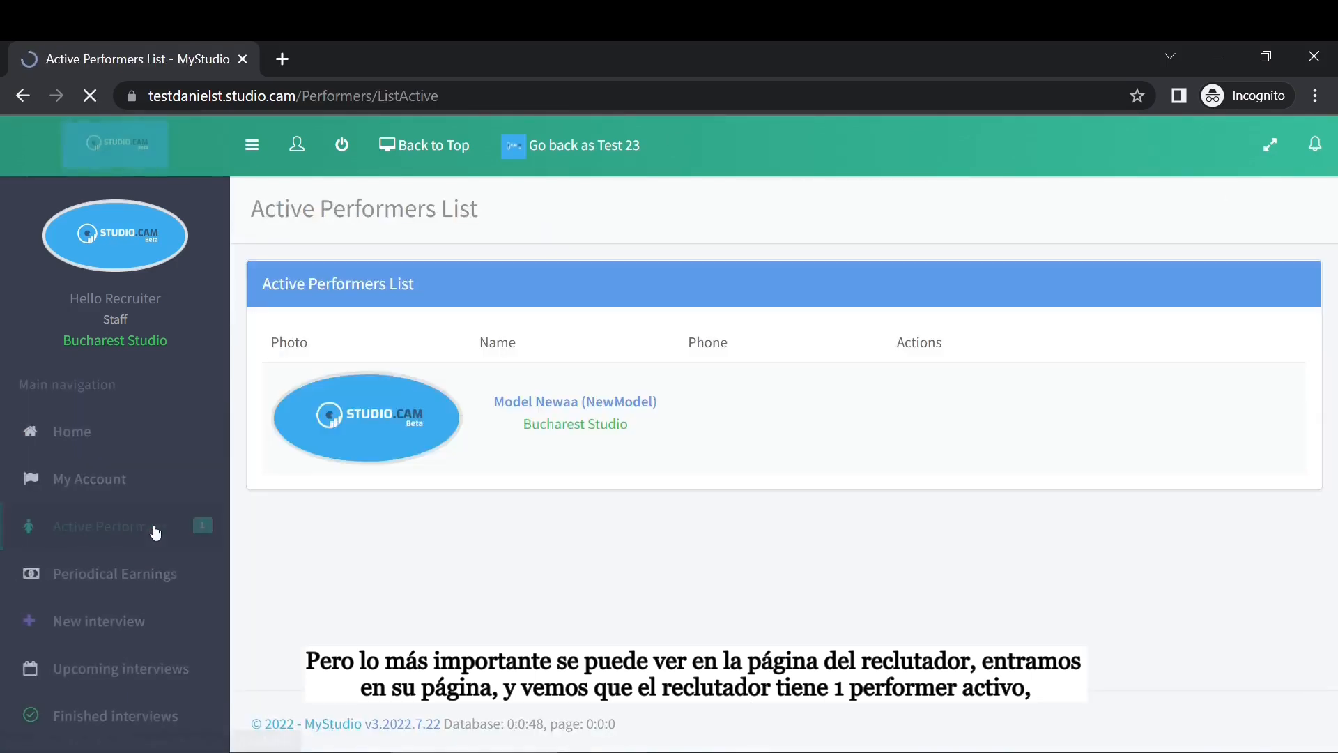
scroll(112, 487, "down", 2)
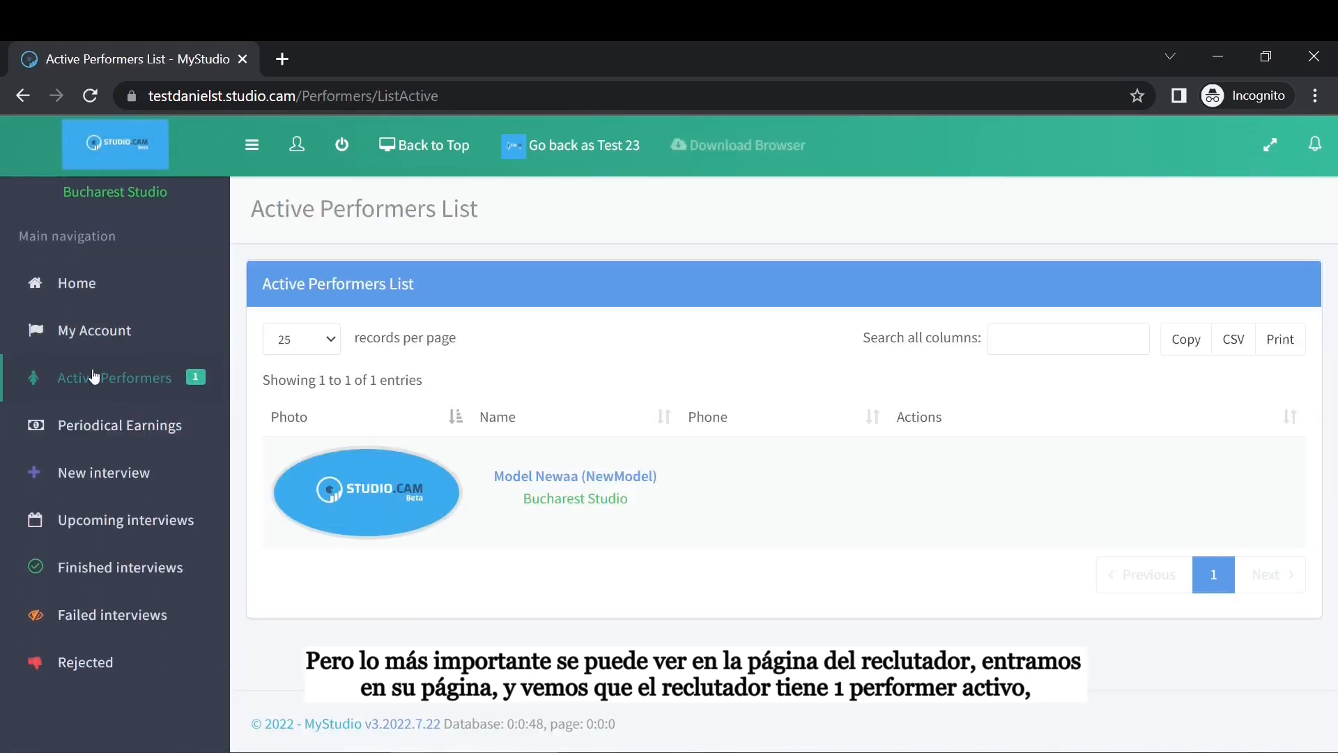